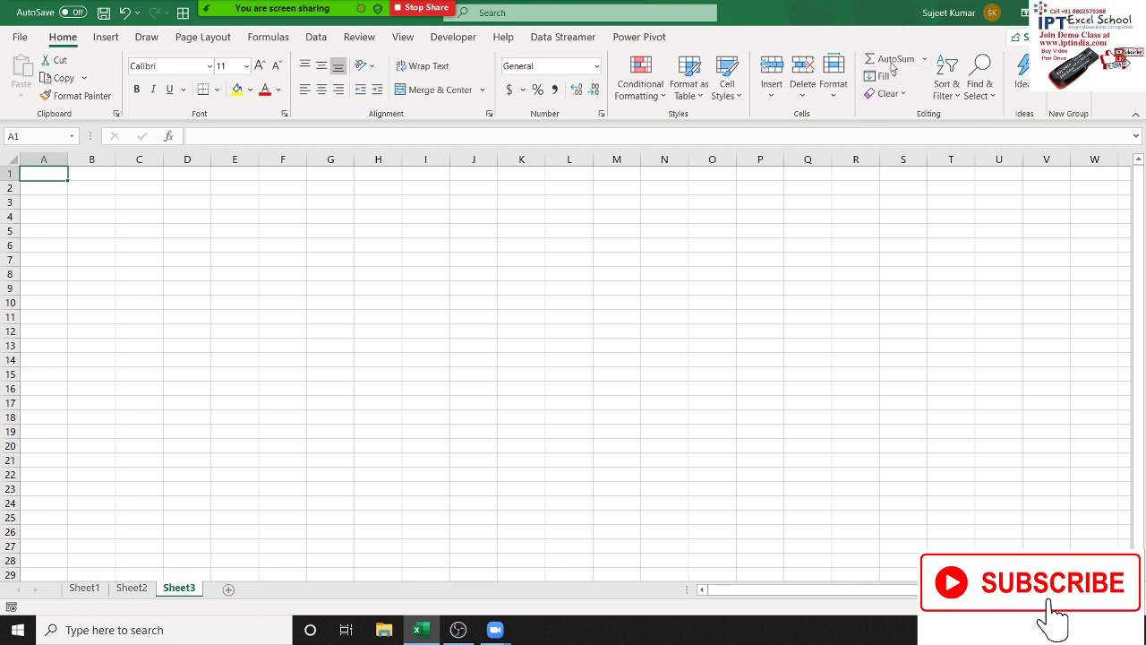
Step: Enter 852, 369, 63, 25, 663 and 36 down A1:A6 of Sheet3
{"action": "left_click", "coordinate": [78, 218]}
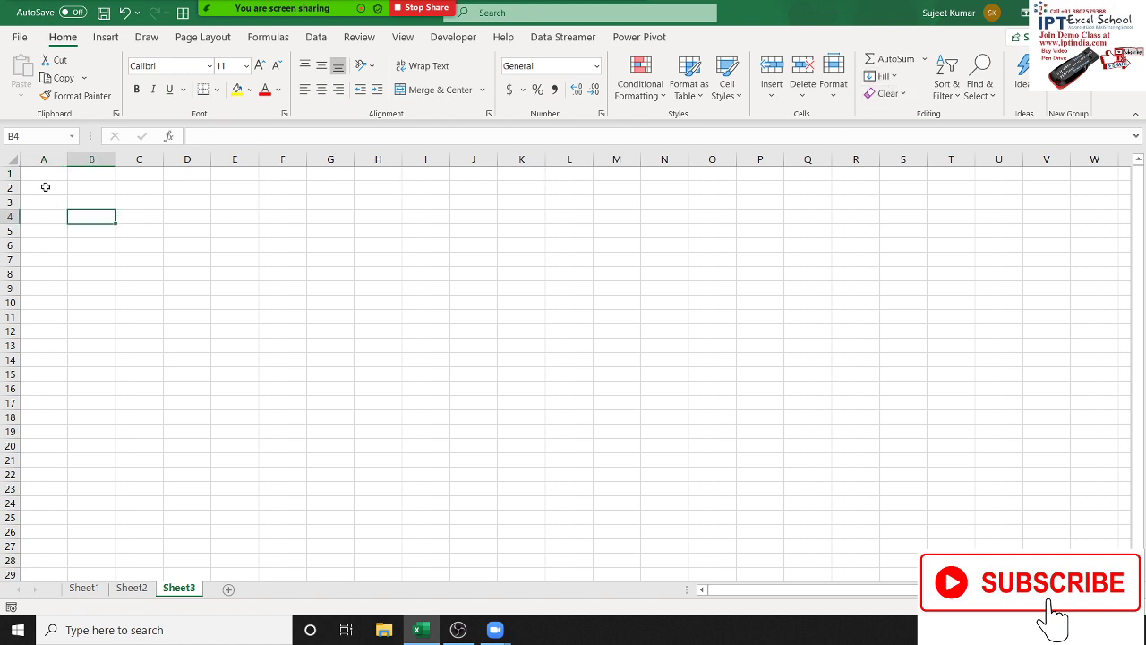
{"action": "left_click", "coordinate": [47, 186]}
{"action": "key", "text": "Up"}
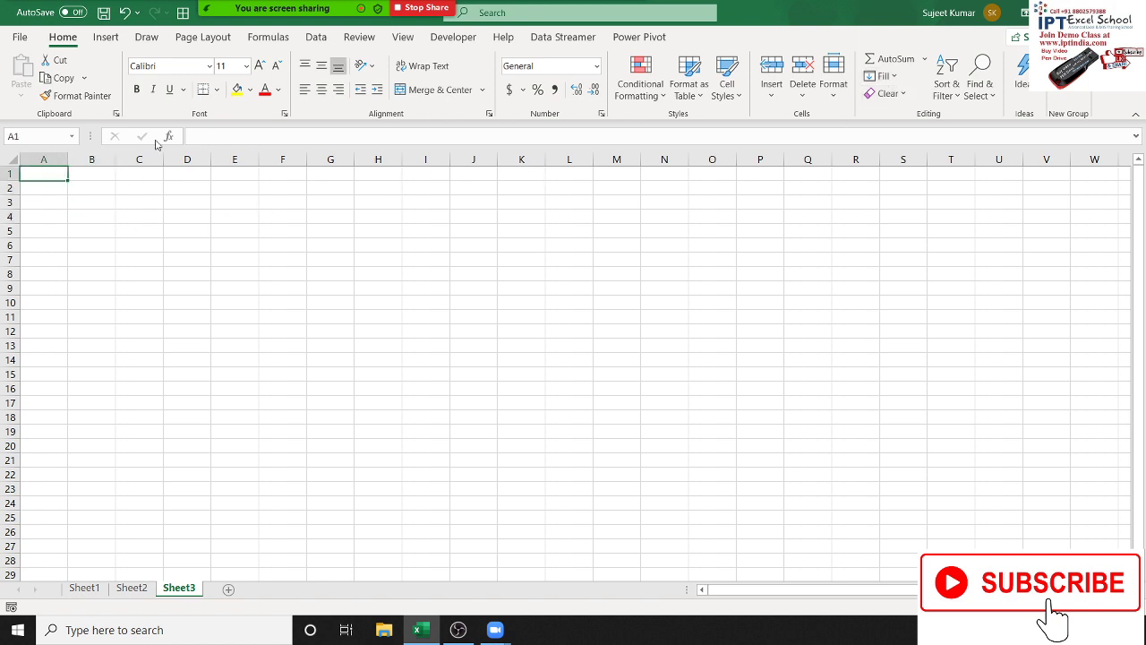
{"action": "type", "text": "852"}
{"action": "key", "text": "Return"}
{"action": "type", "text": "36"}
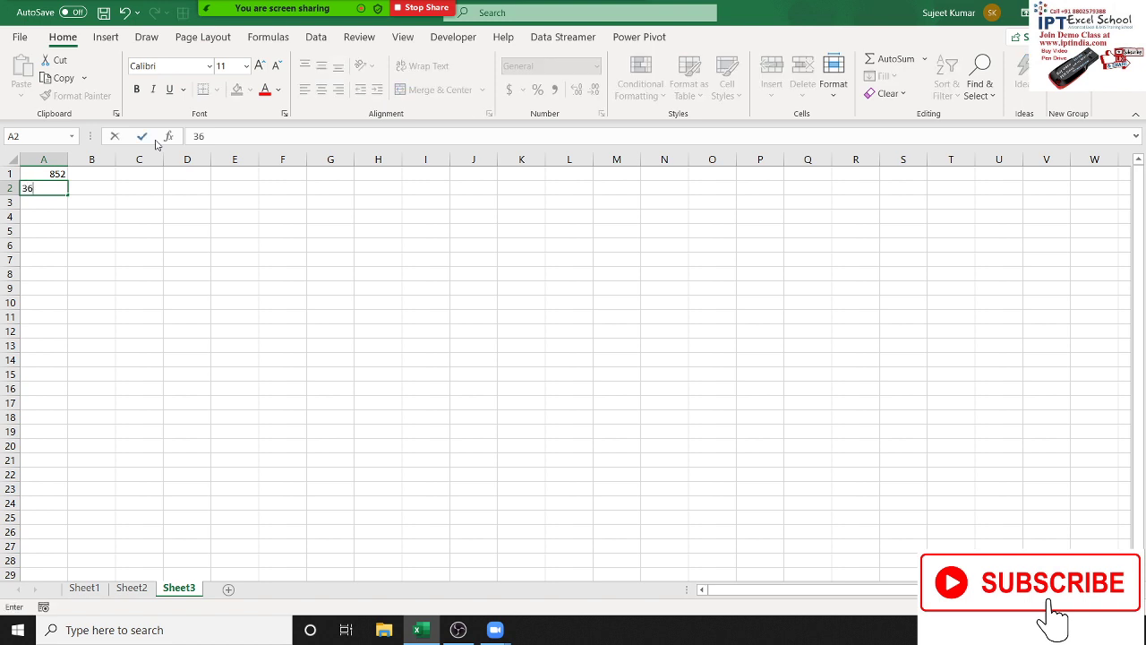
{"action": "type", "text": "9"}
{"action": "key", "text": "Return"}
{"action": "type", "text": "63"}
{"action": "key", "text": "Return"}
{"action": "type", "text": "25"}
{"action": "key", "text": "Return"}
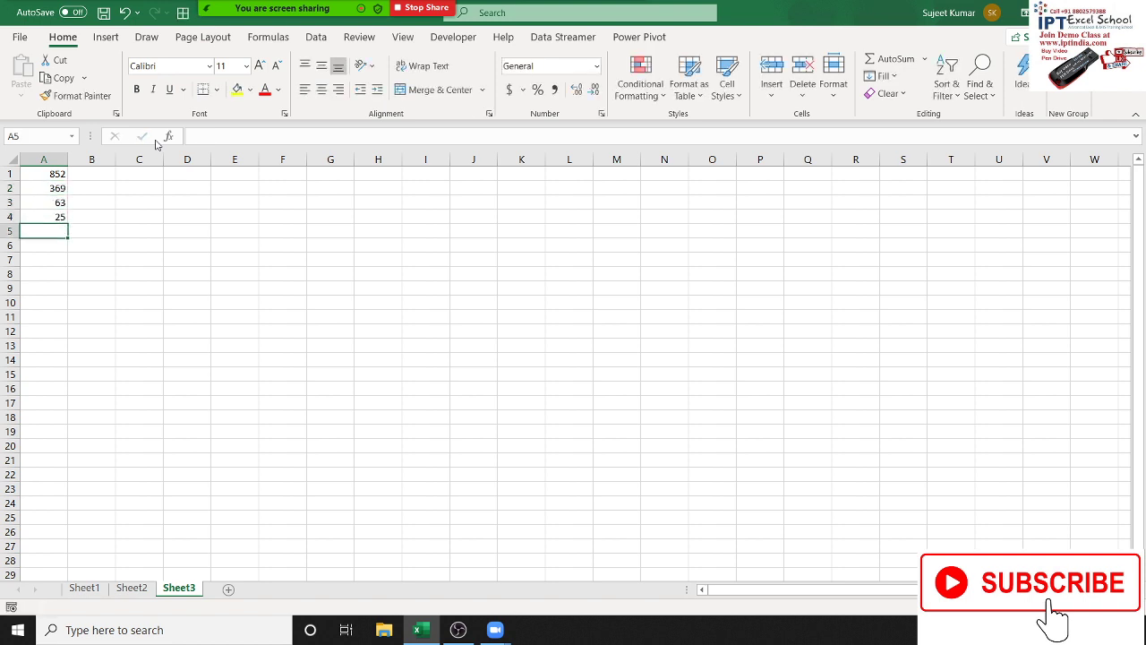
{"action": "type", "text": "663"}
{"action": "key", "text": "Return"}
{"action": "type", "text": "36"}
{"action": "key", "text": "Return"}
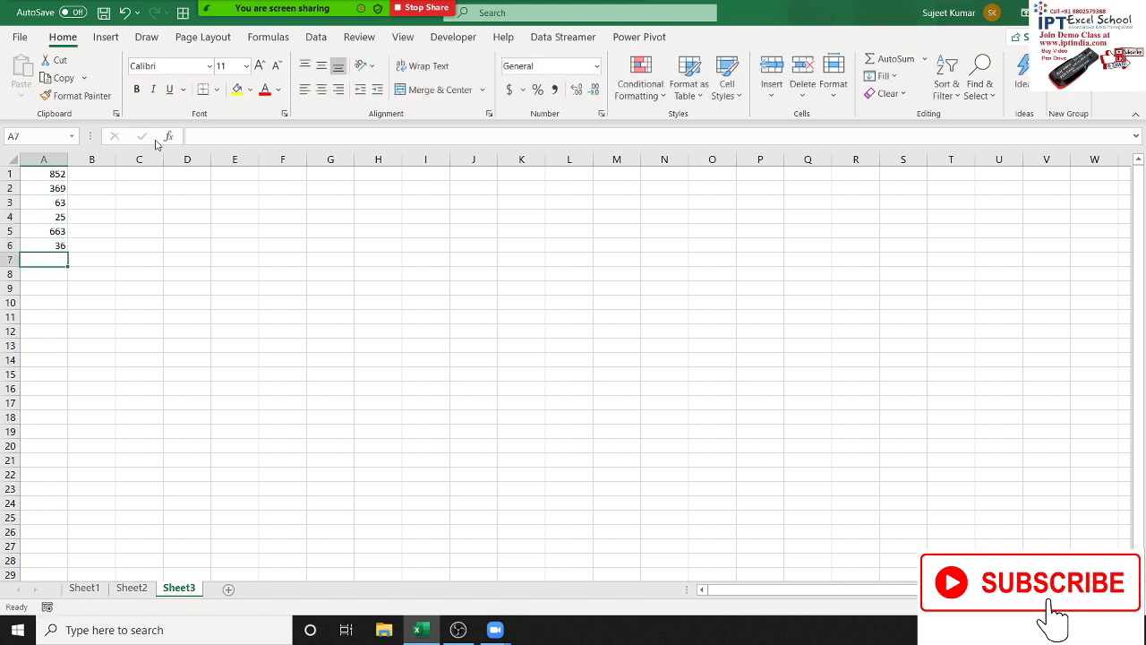
Step: Start a =SUM formula over A1:A6 in A7, then discard it
{"action": "type", "text": "="}
{"action": "type", "text": "sum("}
{"action": "key", "text": "Up"}
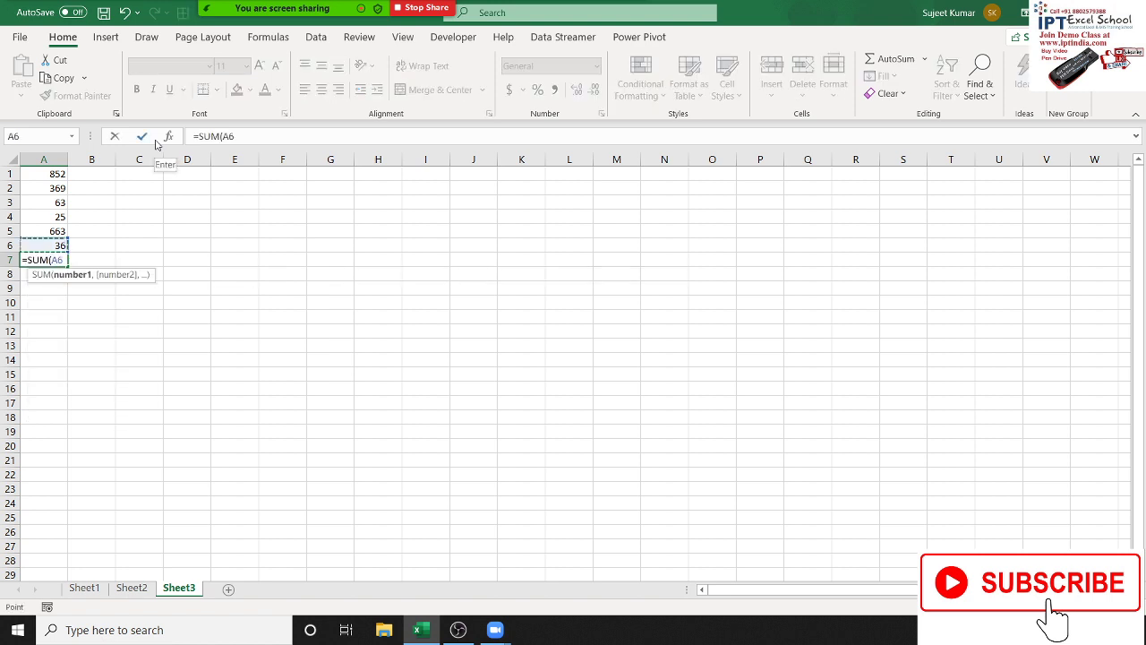
{"action": "key", "text": "ctrl+shift+Up"}
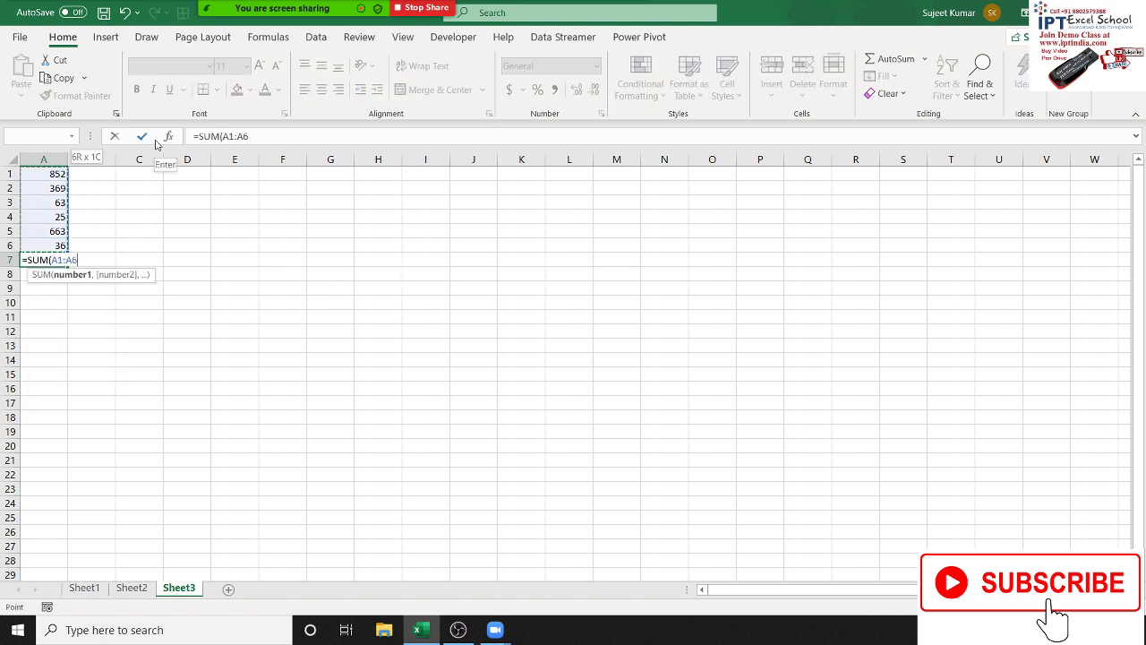
{"action": "key", "text": "Escape"}
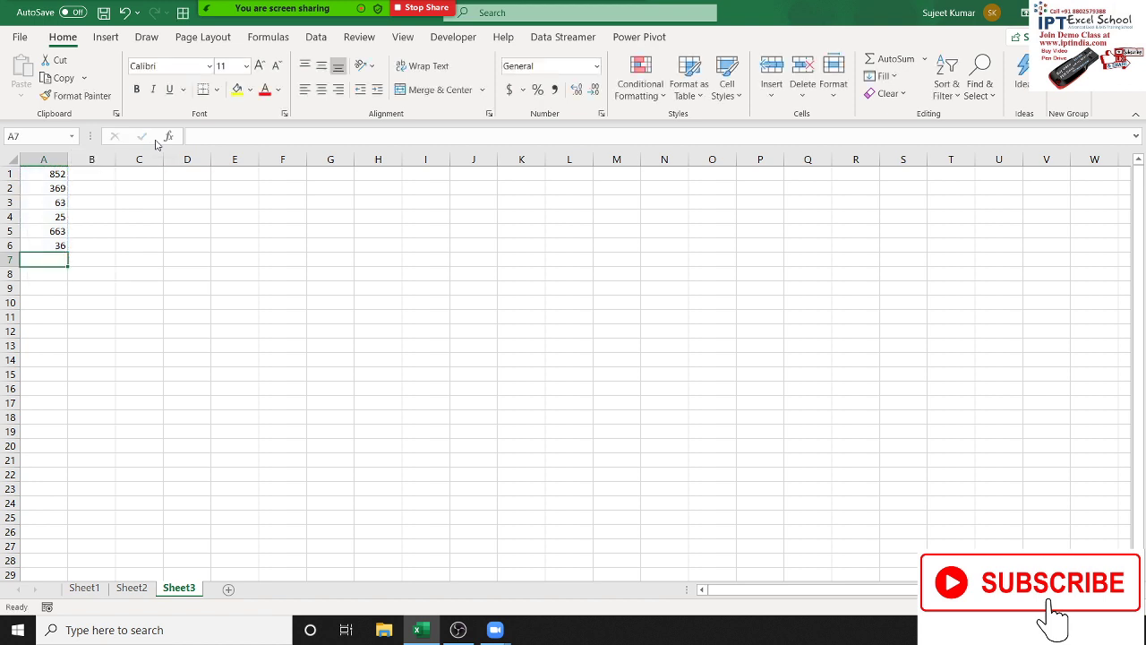
Step: Try AutoSum (Alt+=) in A7 twice, cancelling the total each time
{"action": "key", "text": "alt+equal"}
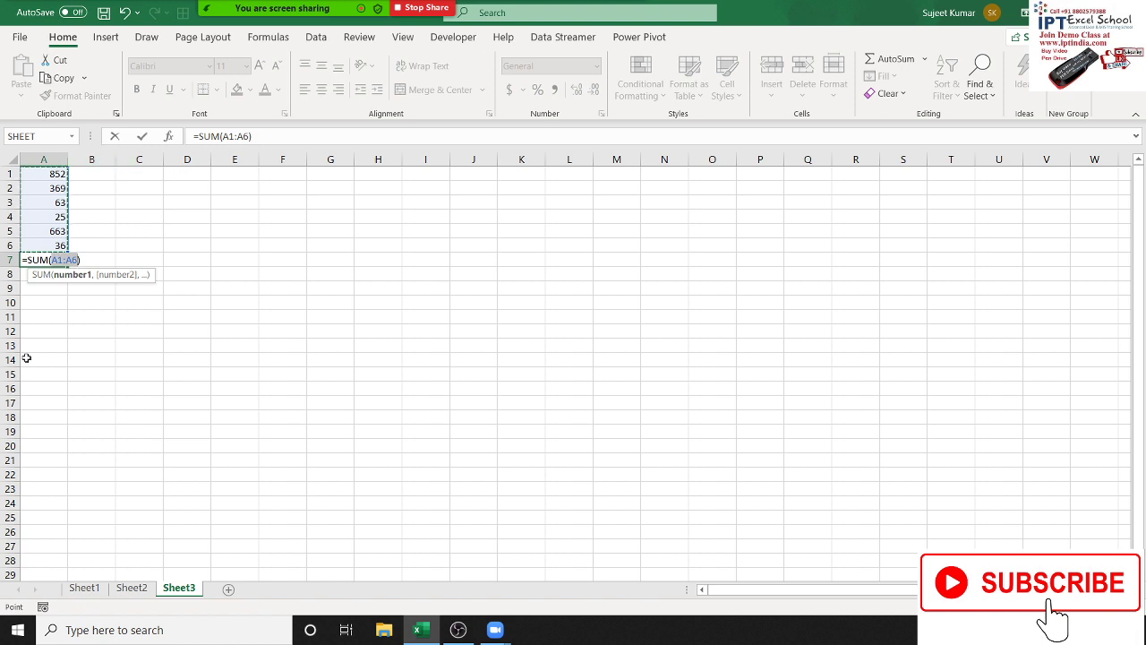
{"action": "key", "text": "Escape"}
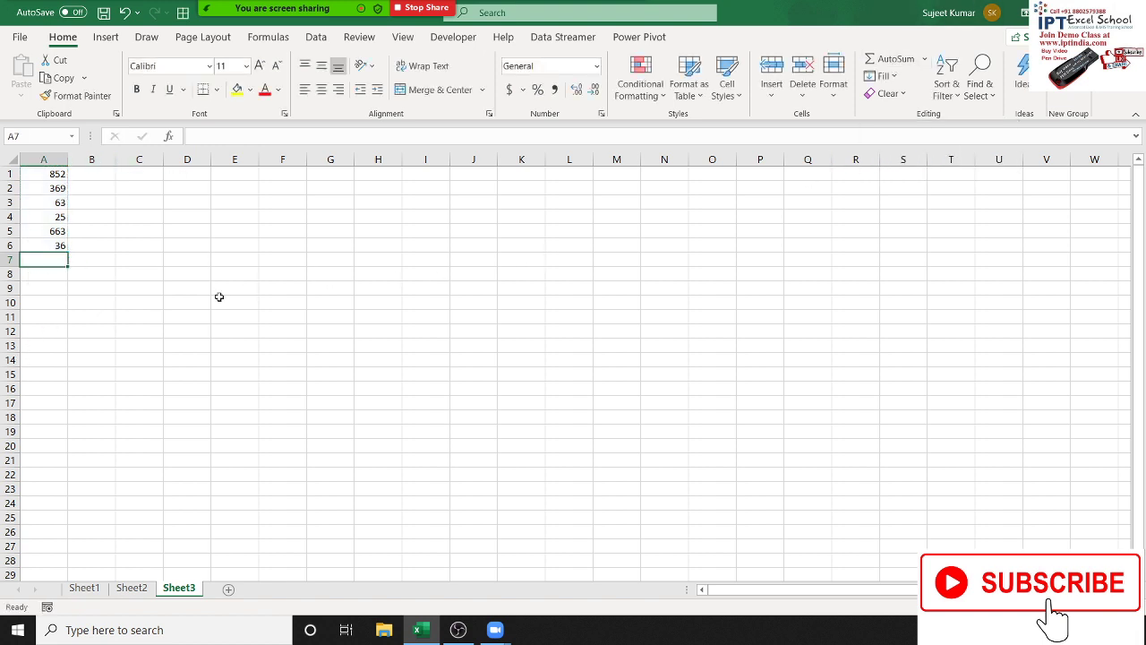
{"action": "key", "text": "alt+equal"}
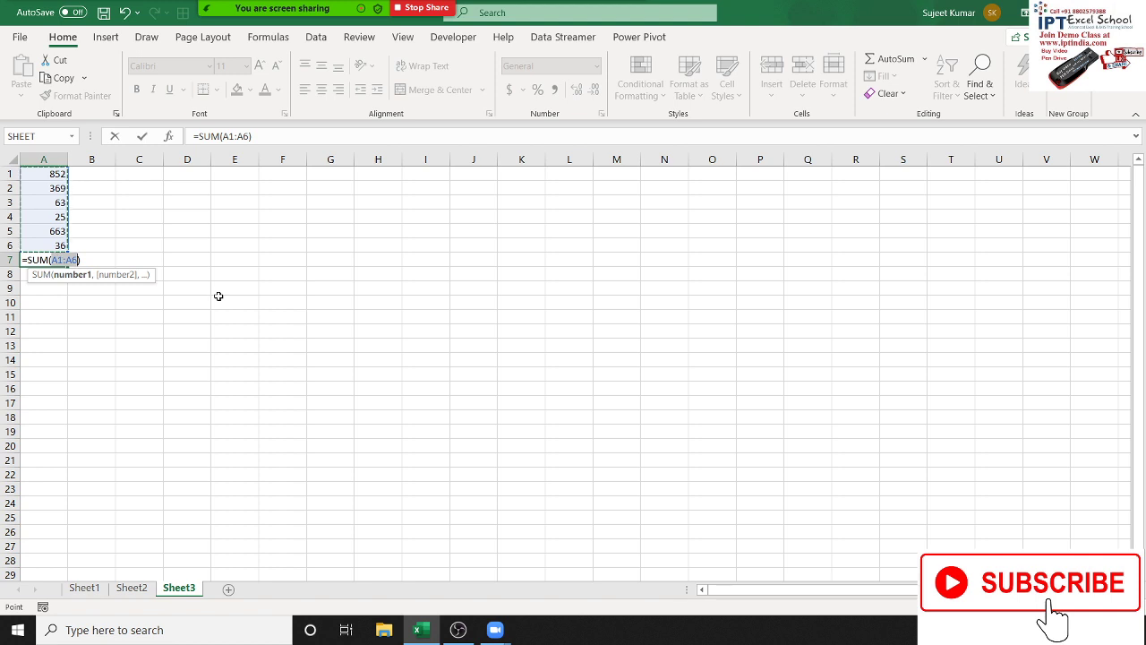
{"action": "key", "text": "Escape"}
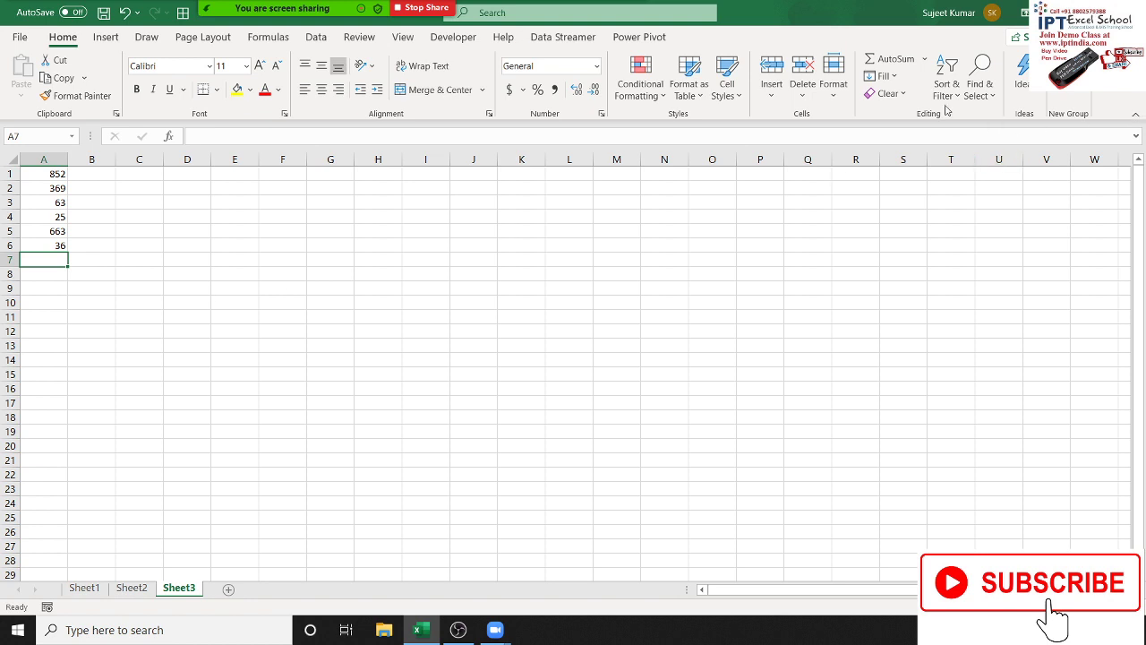
{"action": "left_click", "coordinate": [924, 58]}
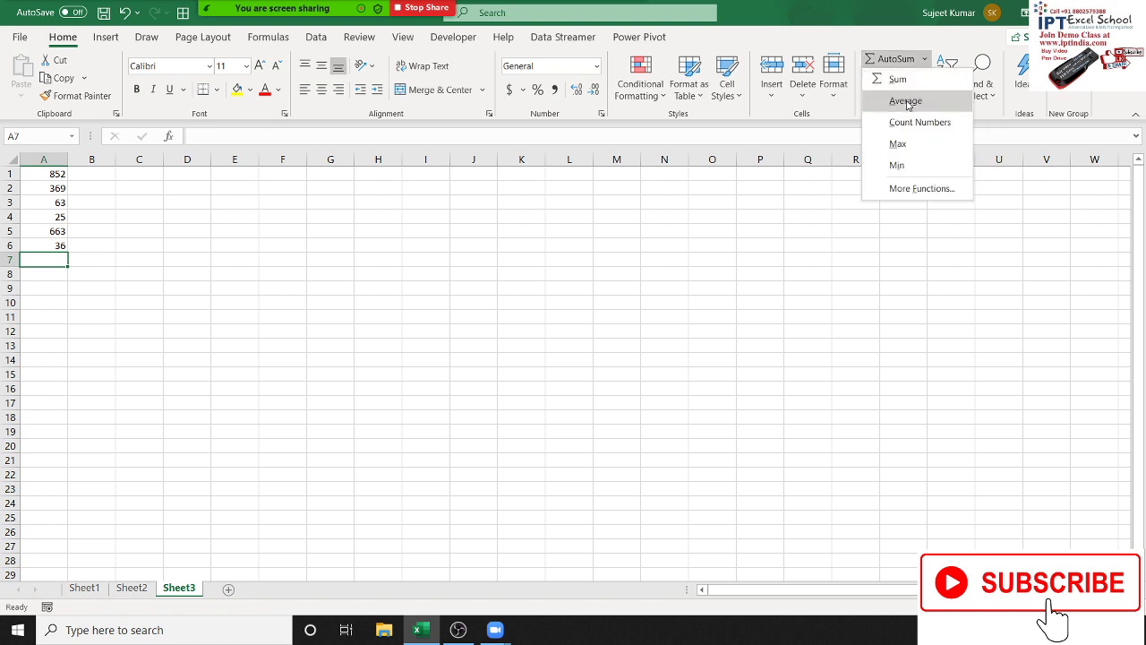
{"action": "left_click", "coordinate": [898, 165]}
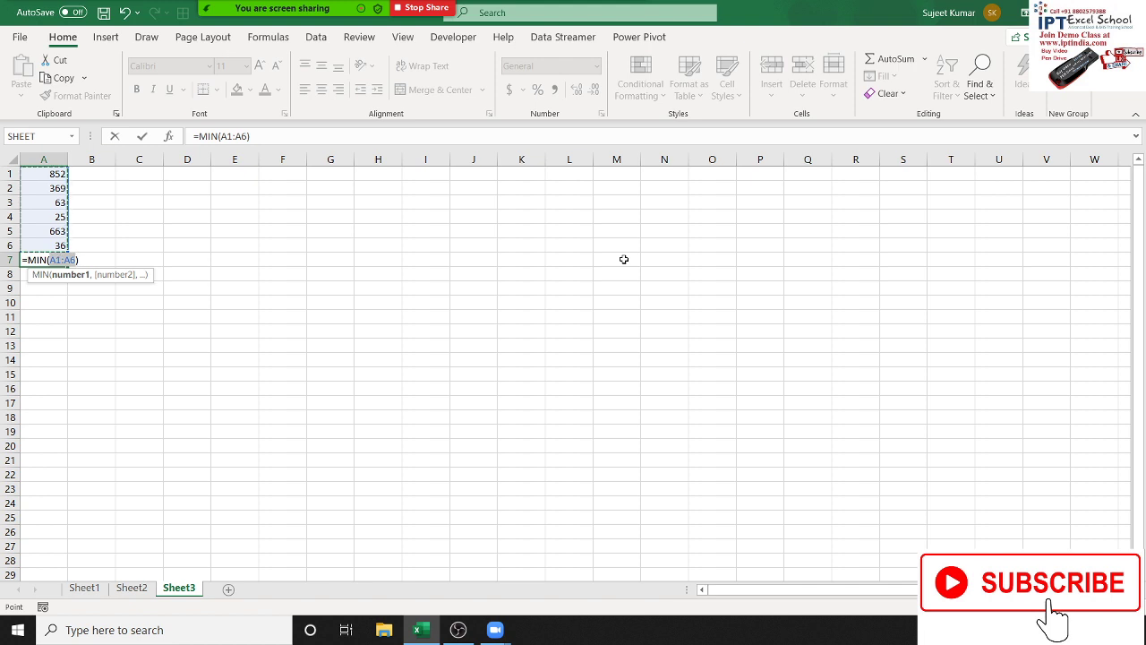
{"action": "key", "text": "Escape"}
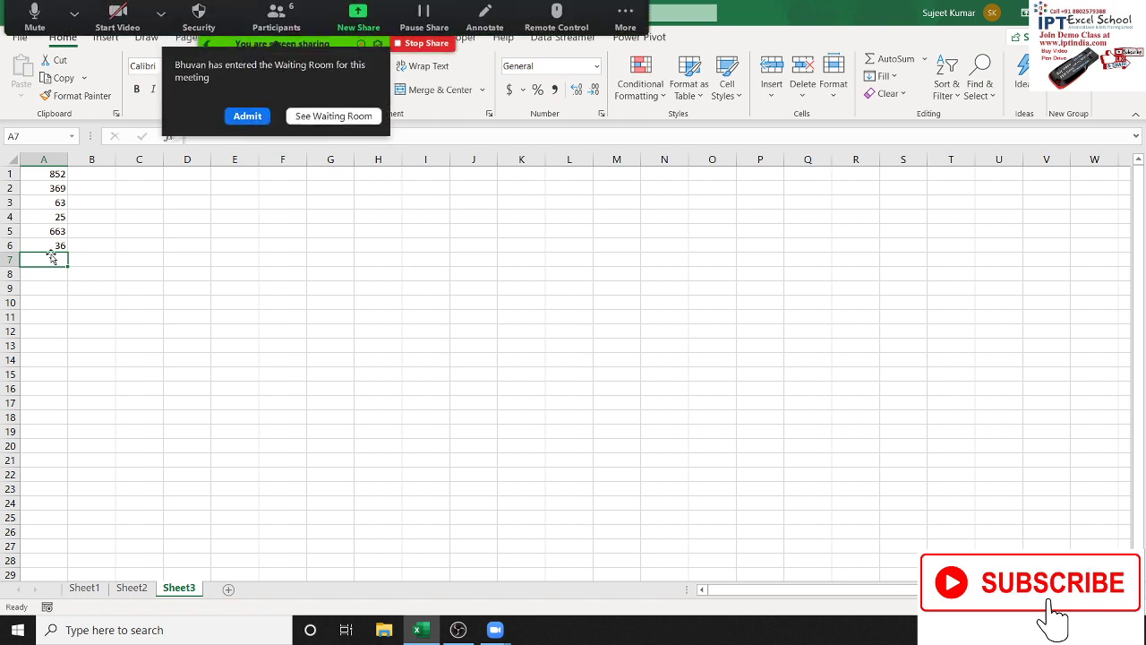
Step: Admit the waiting-room participant in Zoom, then close the Participants list
{"action": "left_click", "coordinate": [256, 119]}
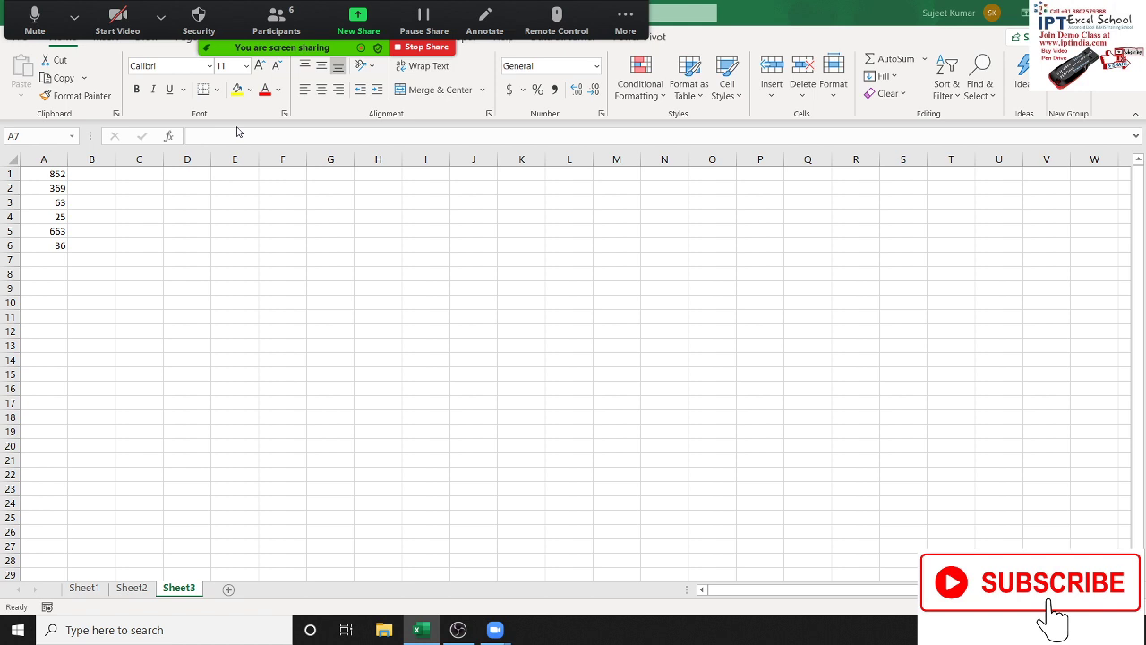
{"action": "left_click", "coordinate": [285, 18]}
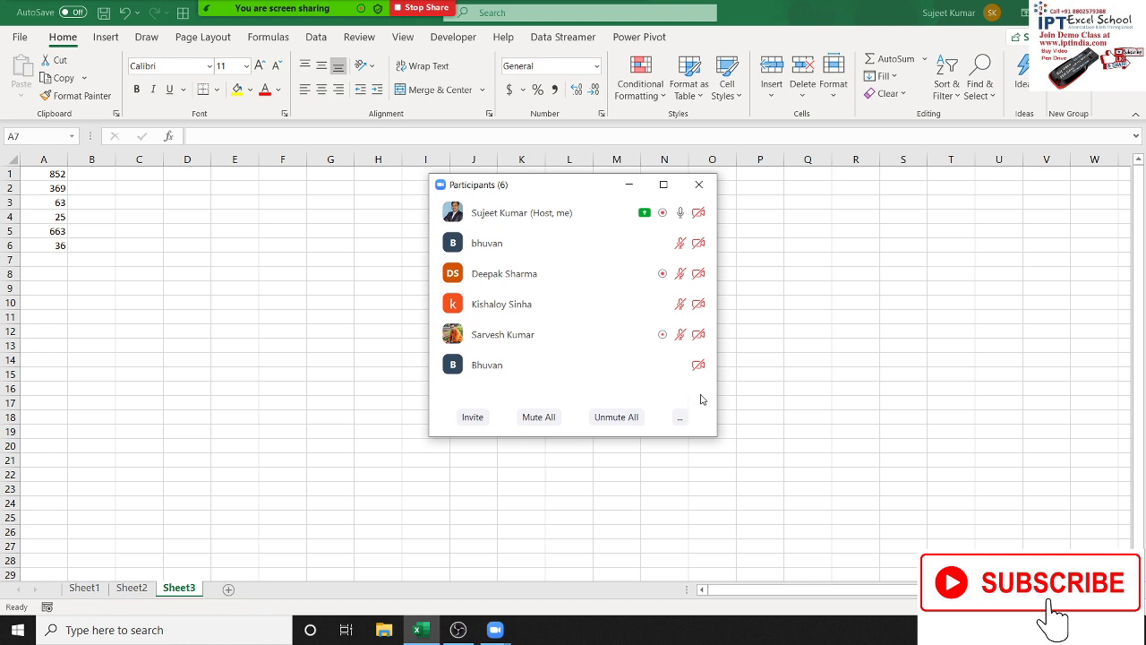
{"action": "left_click", "coordinate": [698, 185]}
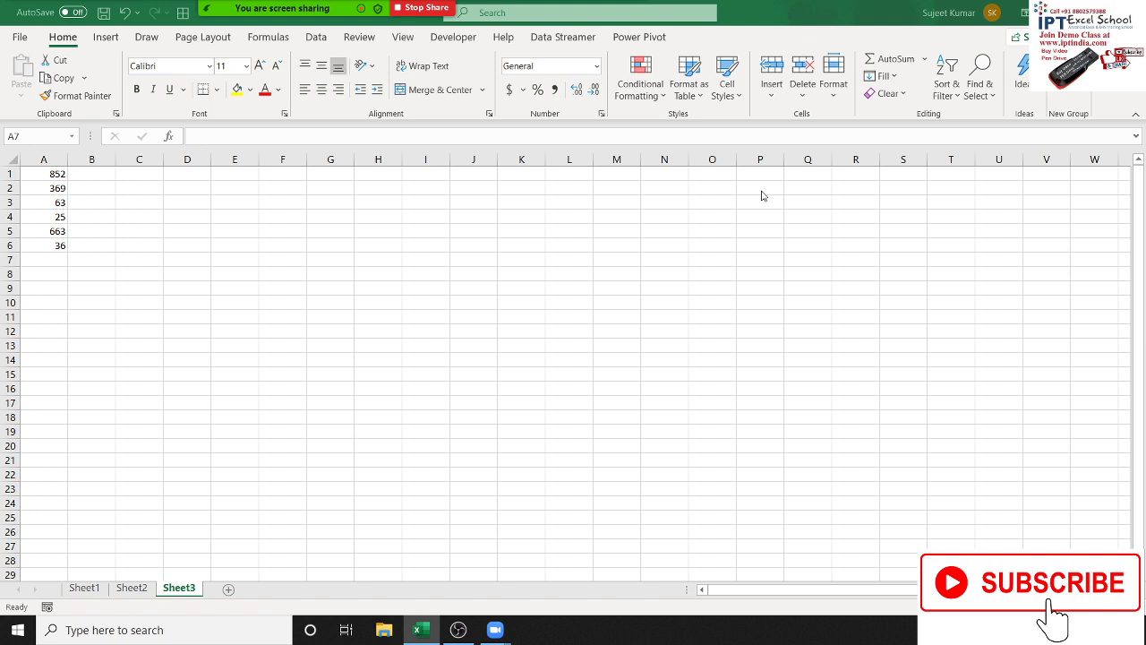
Step: Look at the Fill options, then try dragging 852 from A1 and decline the replace prompt
{"action": "left_click", "coordinate": [55, 260]}
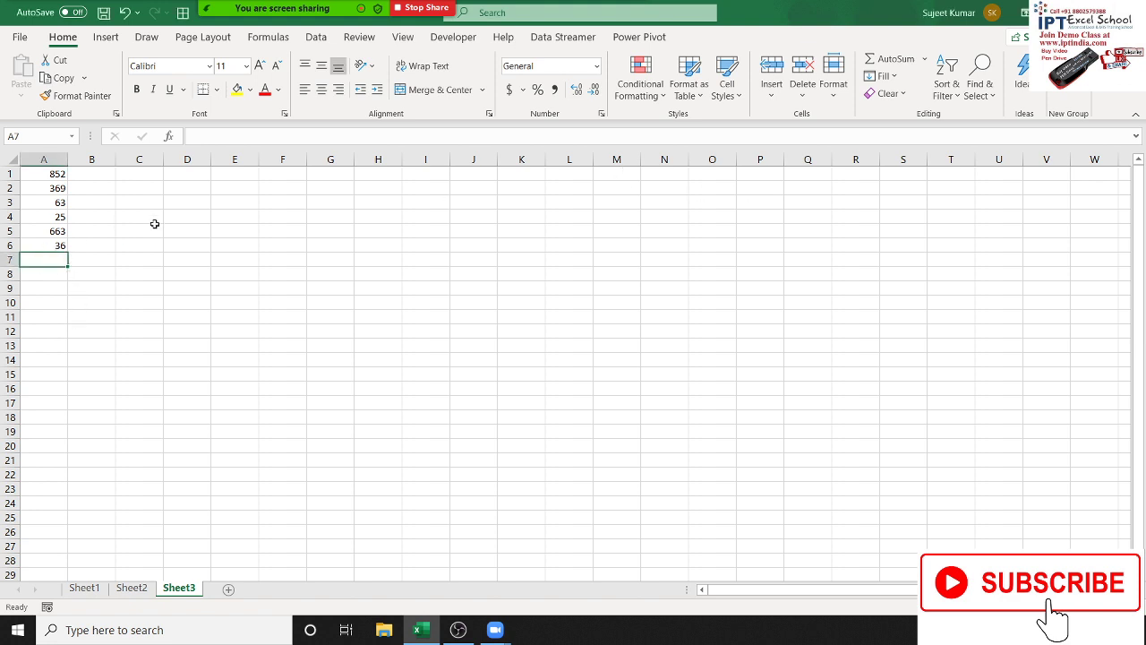
{"action": "left_click", "coordinate": [889, 77]}
{"action": "left_click", "coordinate": [219, 313]}
{"action": "left_click", "coordinate": [45, 173]}
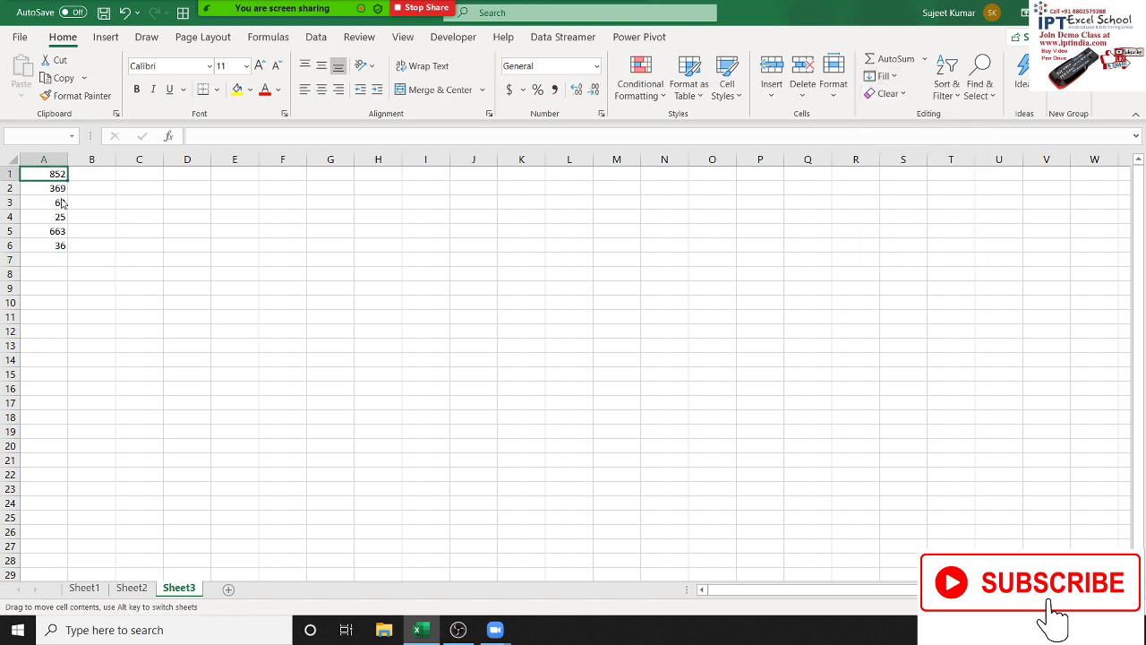
{"action": "mouse_move", "coordinate": [61, 203]}
{"action": "left_mouse_down"}
{"action": "mouse_move", "coordinate": [62, 221]}
{"action": "mouse_move", "coordinate": [59, 161]}
{"action": "left_mouse_up"}
{"action": "key", "text": "Escape"}
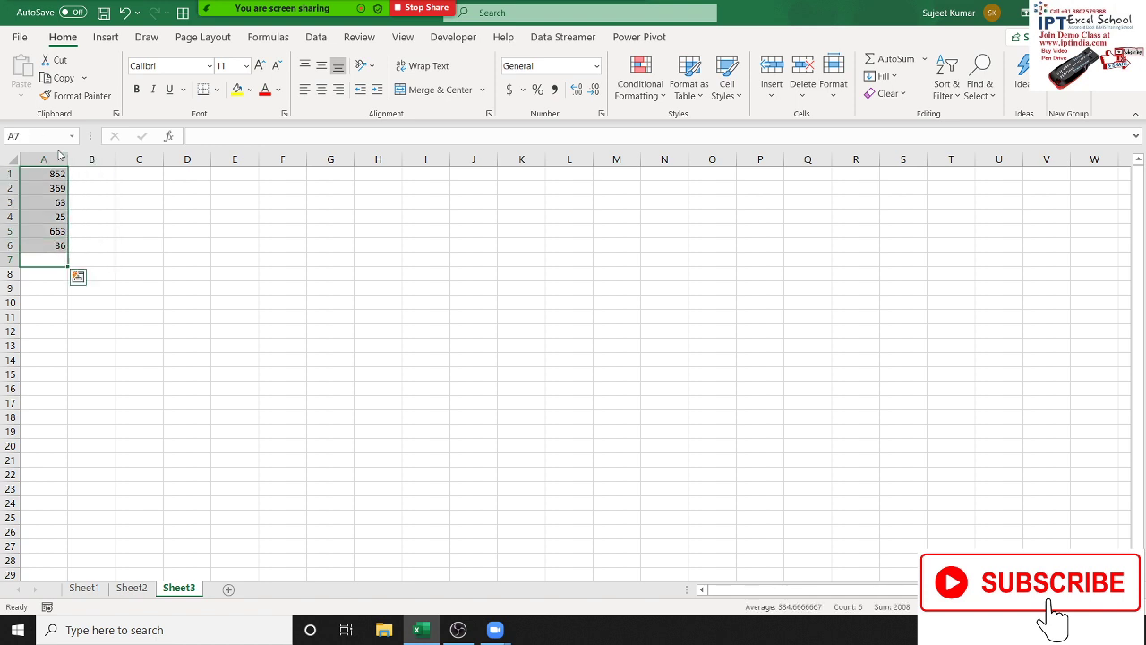
Step: Delete the six numbers from A1:A6 and return to cell A1
{"action": "key", "text": "Delete"}
{"action": "key", "text": "Up"}
{"action": "key", "text": "ctrl+Home"}
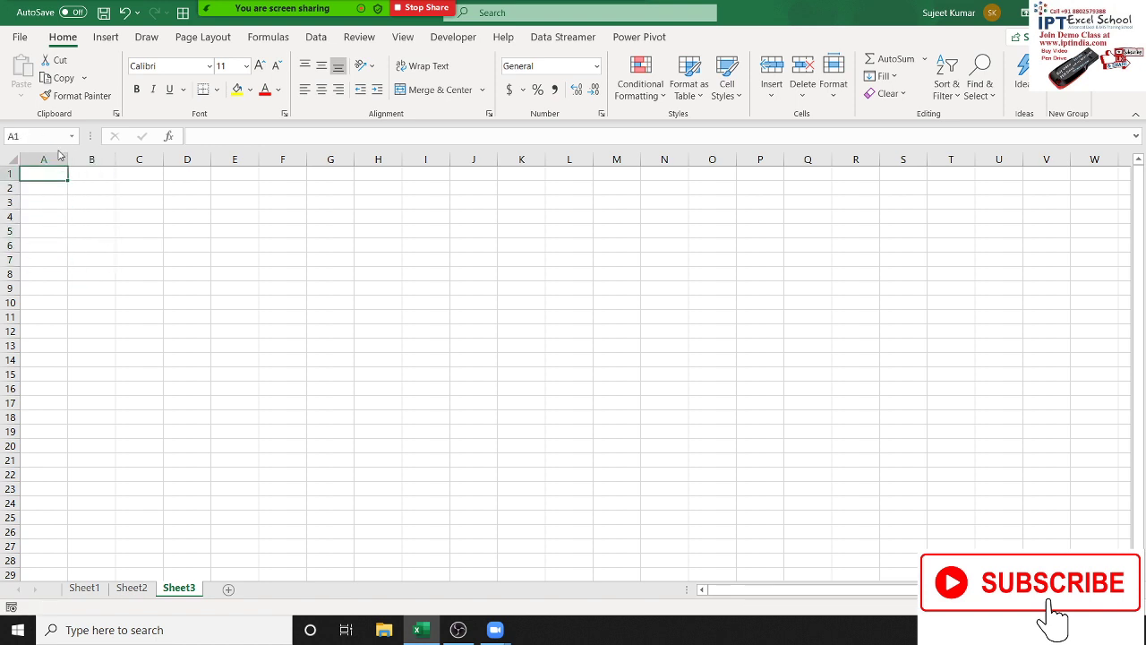
Step: Enter =RANDBETWEEN(10,90) in A1, select A1:M19 and fill it down with Ctrl+D
{"action": "type", "text": "=ra"}
{"action": "key", "text": "Down"}
{"action": "key", "text": "Down"}
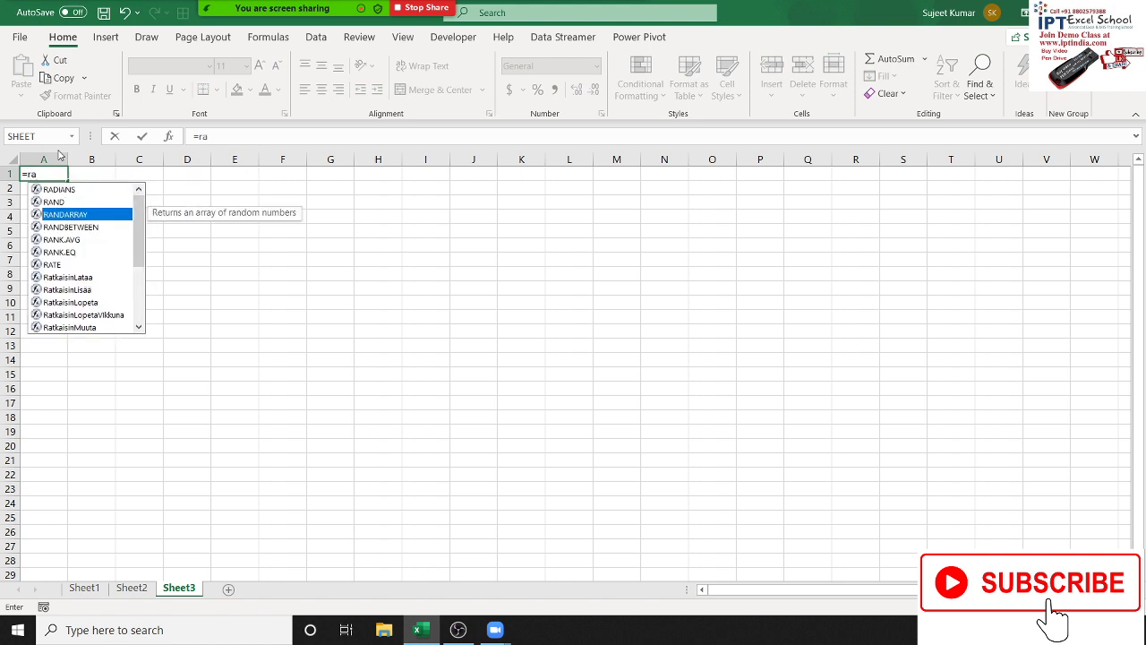
{"action": "key", "text": "Down"}
{"action": "key", "text": "Tab"}
{"action": "type", "text": "10"}
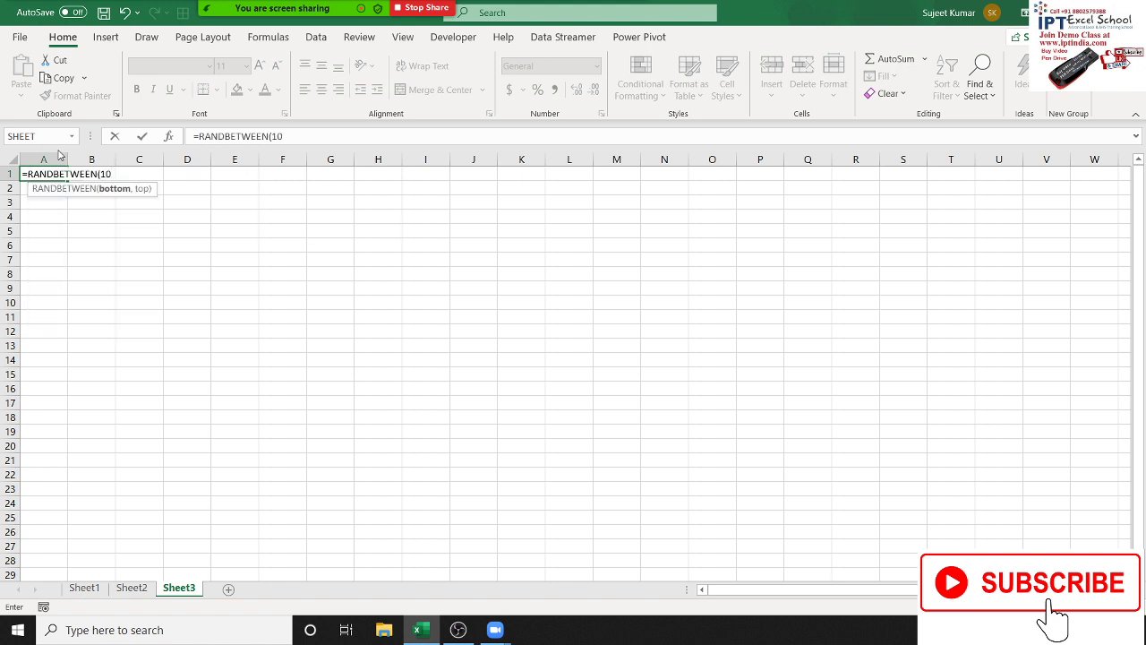
{"action": "type", "text": ",90"}
{"action": "key", "text": "Return"}
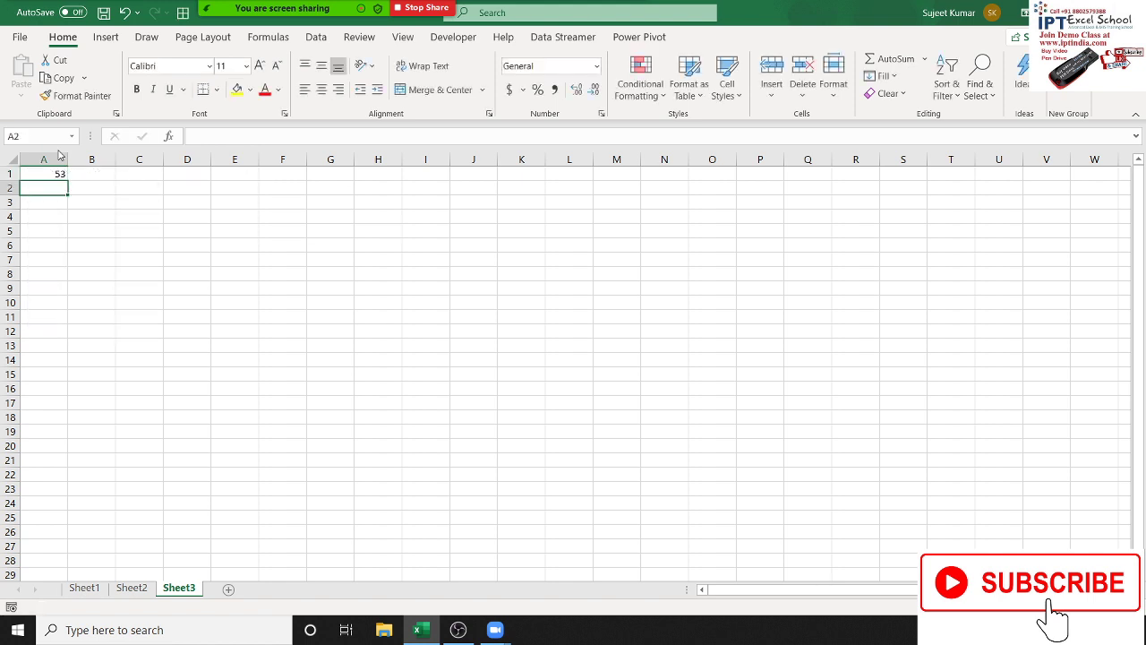
{"action": "left_click", "coordinate": [56, 172]}
{"action": "left_click_drag", "start_coordinate": [56, 171], "coordinate": [618, 430]}
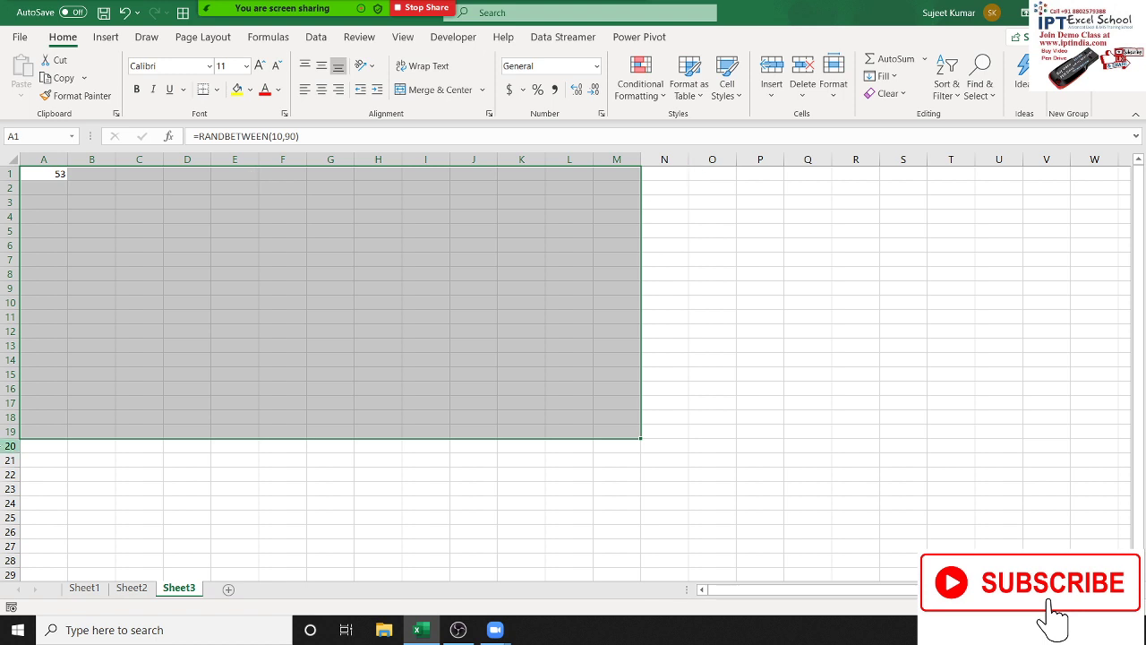
{"action": "key", "text": "ctrl+d"}
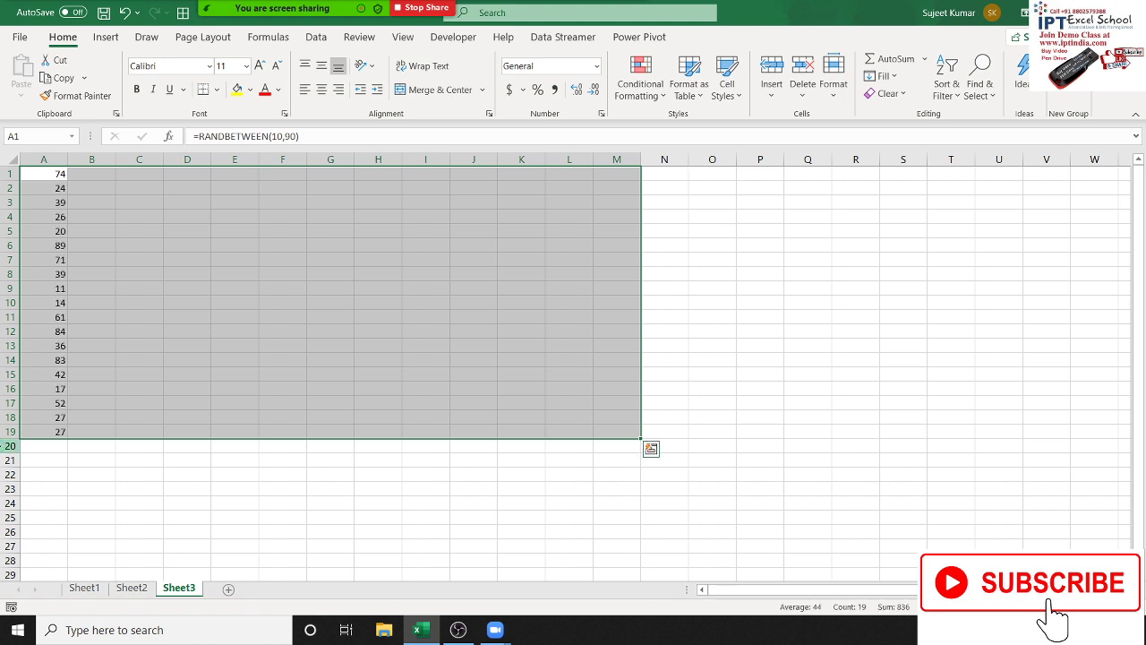
Step: Try Fill Right and Fill Down on A1:M19, then undo so only A1 keeps 50
{"action": "key", "text": "ctrl+r"}
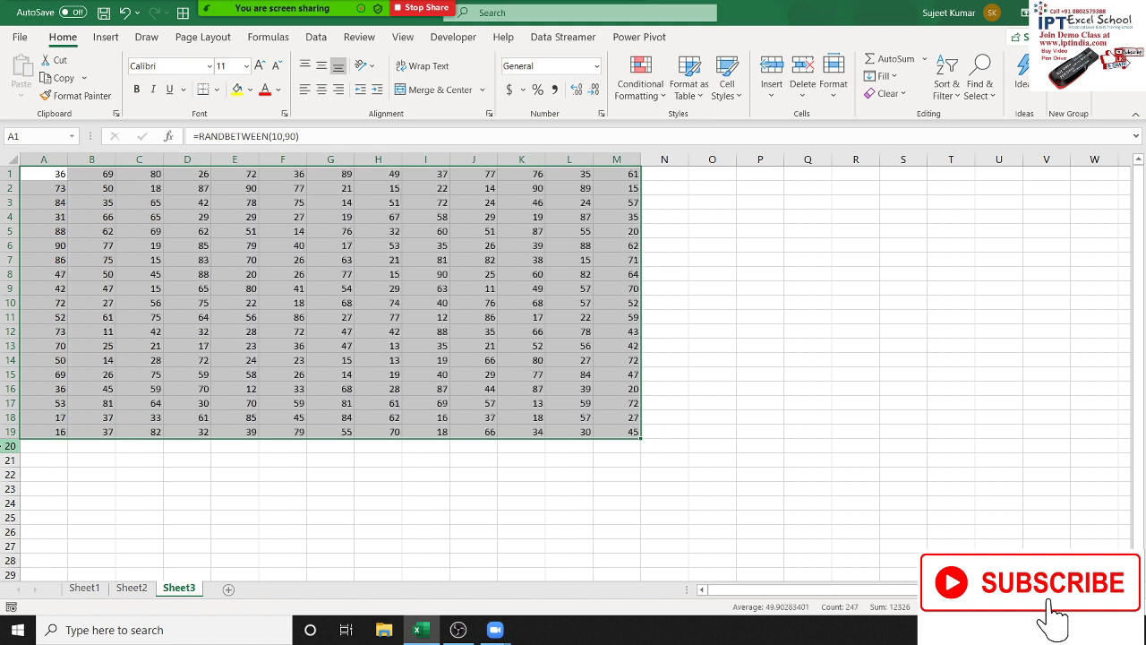
{"action": "key", "text": "Delete"}
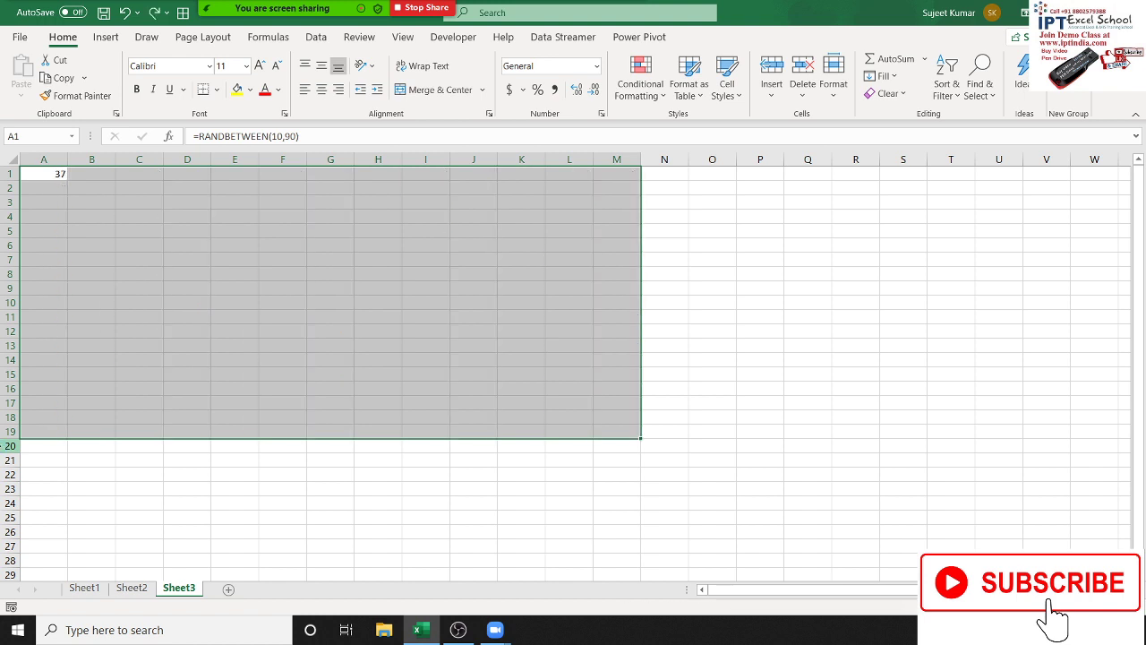
{"action": "key", "text": "ctrl+d"}
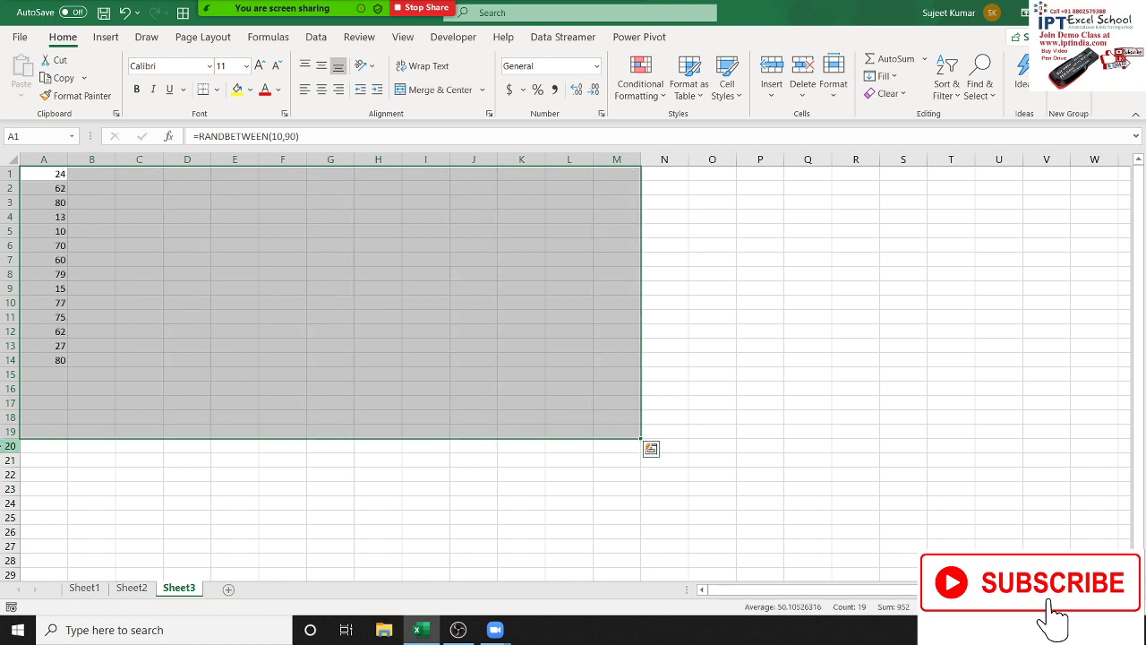
{"action": "key", "text": "ctrl+r"}
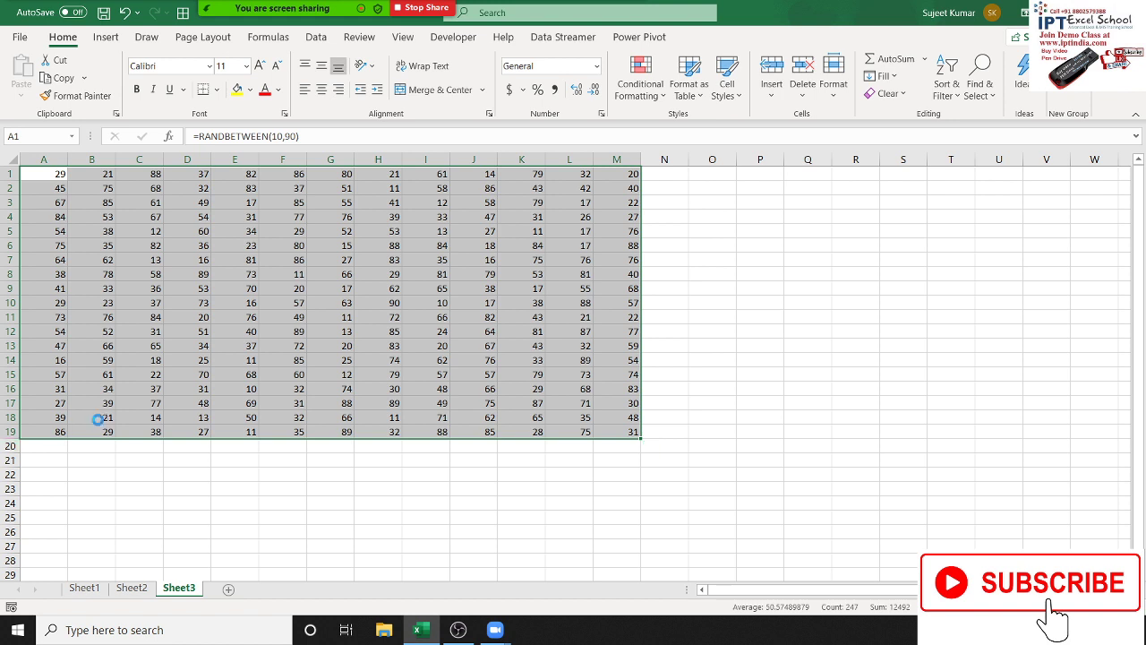
{"action": "key", "text": "ctrl+z"}
{"action": "key", "text": "ctrl+z"}
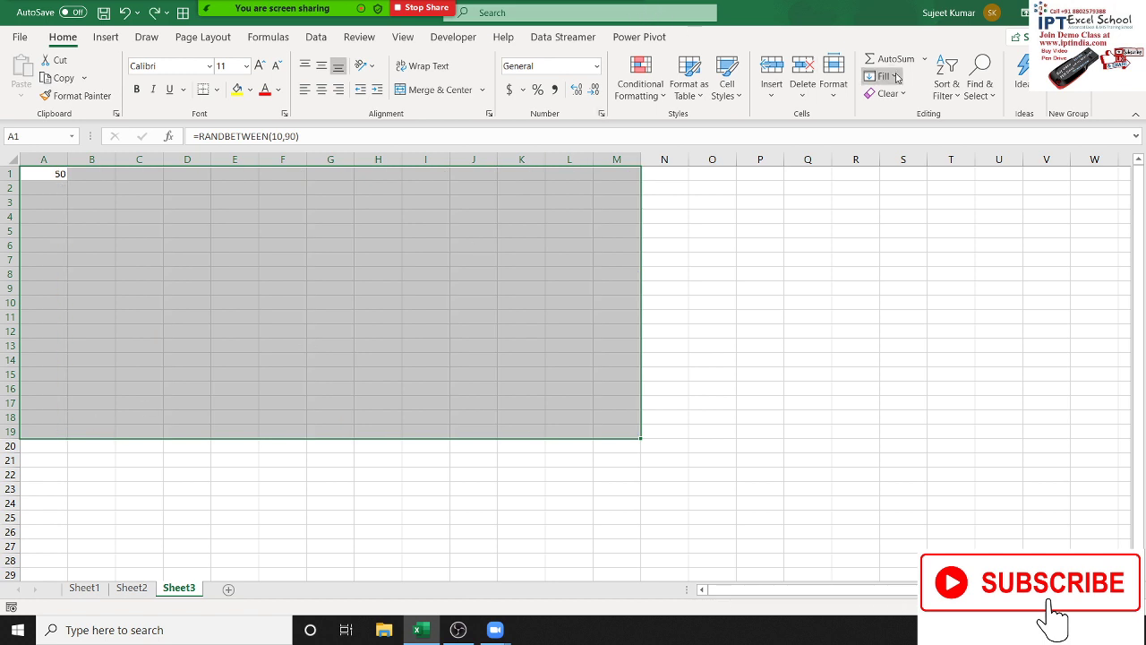
Step: Browse the Home Fill dropdown options without applying one, then deselect A1:M19
{"action": "left_click", "coordinate": [882, 76]}
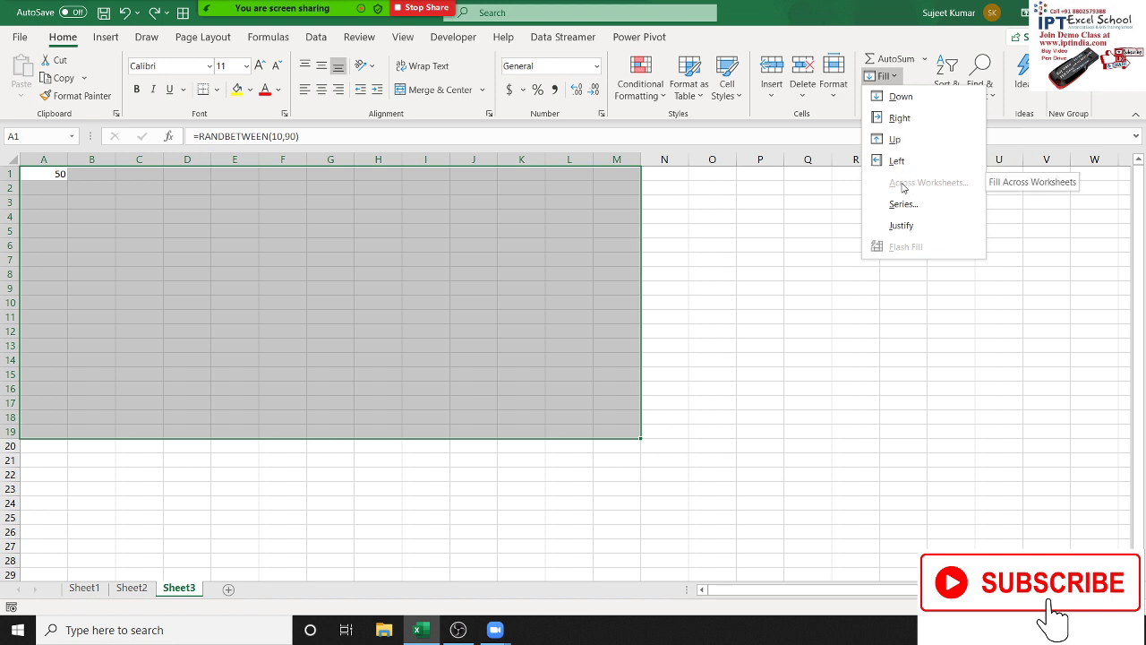
{"action": "left_click", "coordinate": [307, 259]}
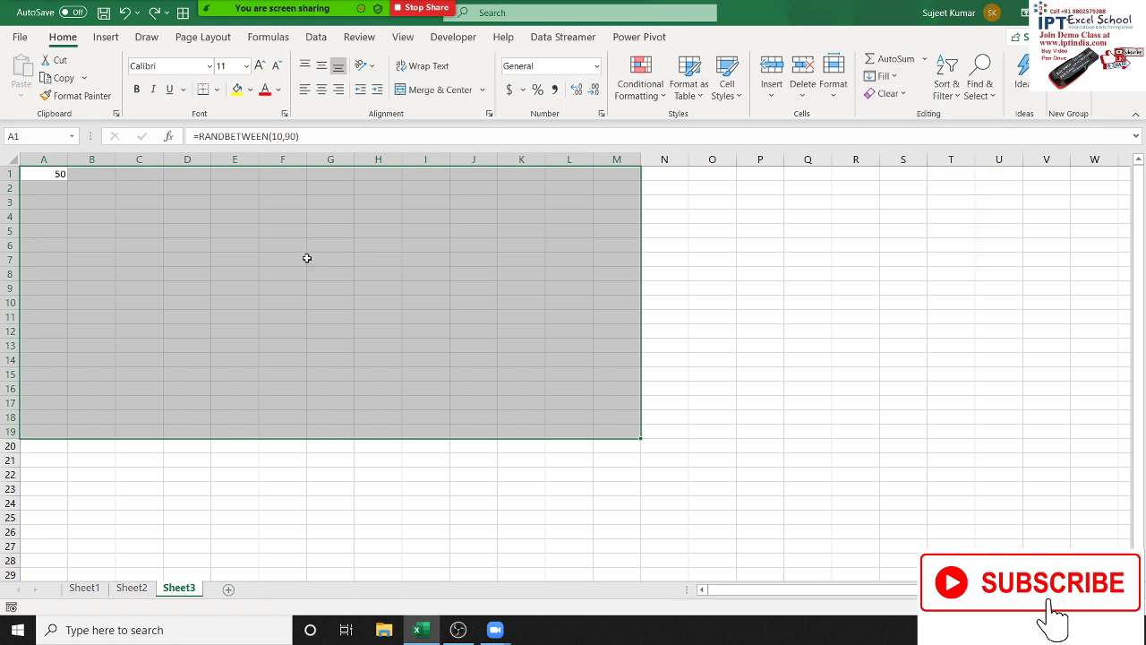
{"action": "left_click", "coordinate": [181, 251]}
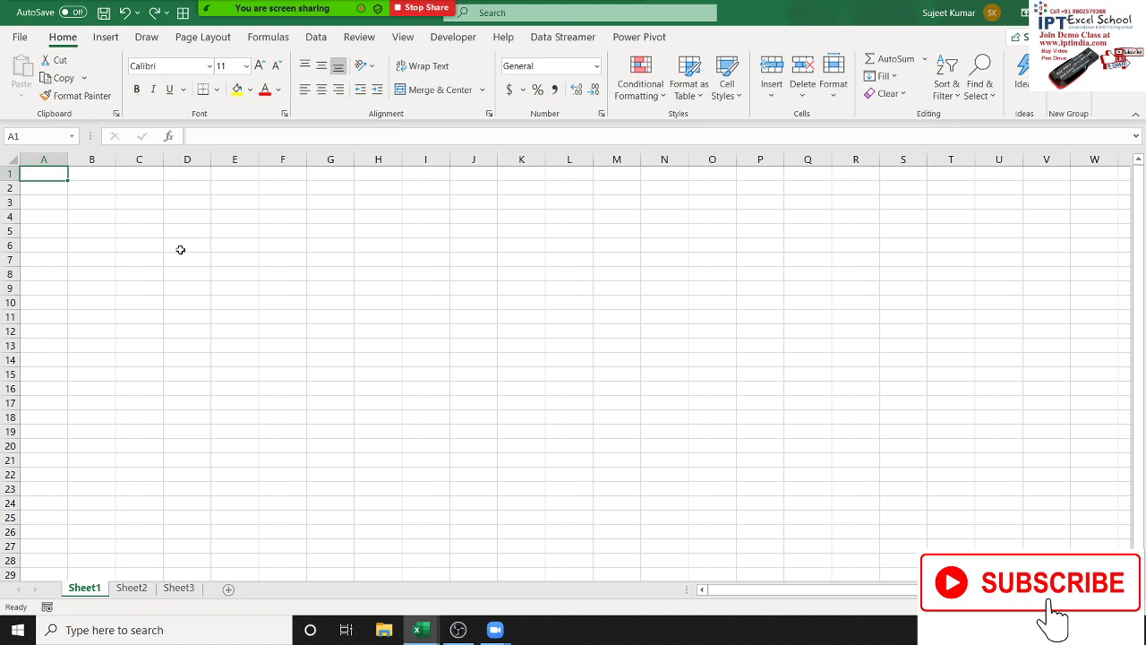
Step: Add new worksheets Sheet4 and Sheet5, then return to Sheet1
{"action": "left_click", "coordinate": [130, 588]}
{"action": "left_click", "coordinate": [163, 589]}
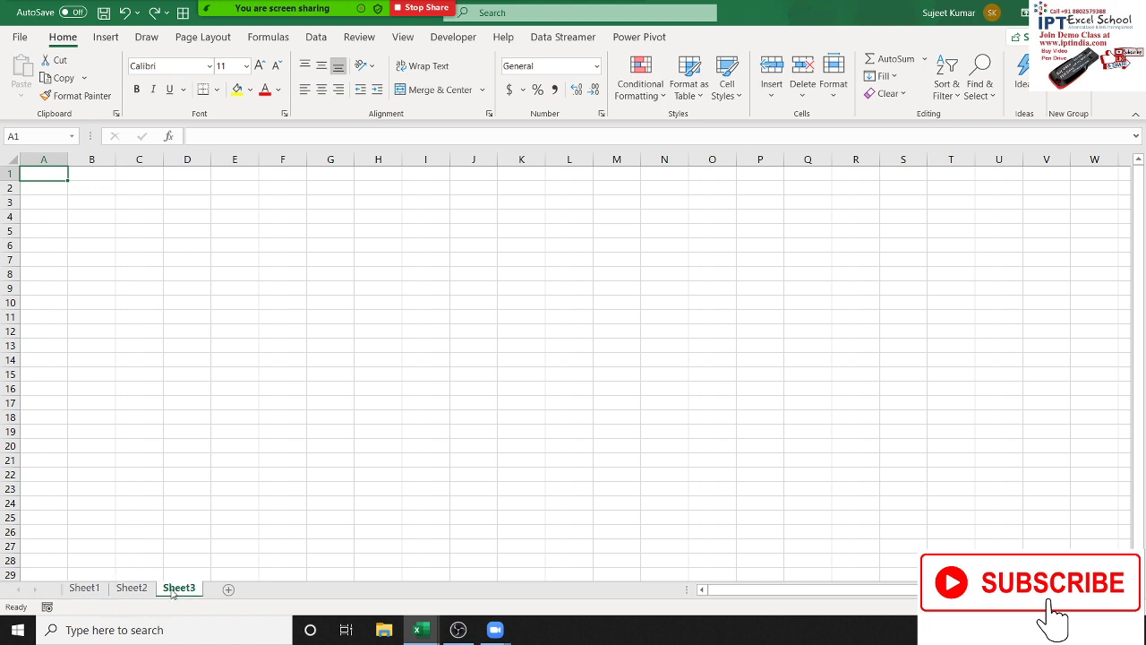
{"action": "left_click", "coordinate": [229, 589]}
{"action": "left_click", "coordinate": [276, 589]}
{"action": "left_click", "coordinate": [85, 588]}
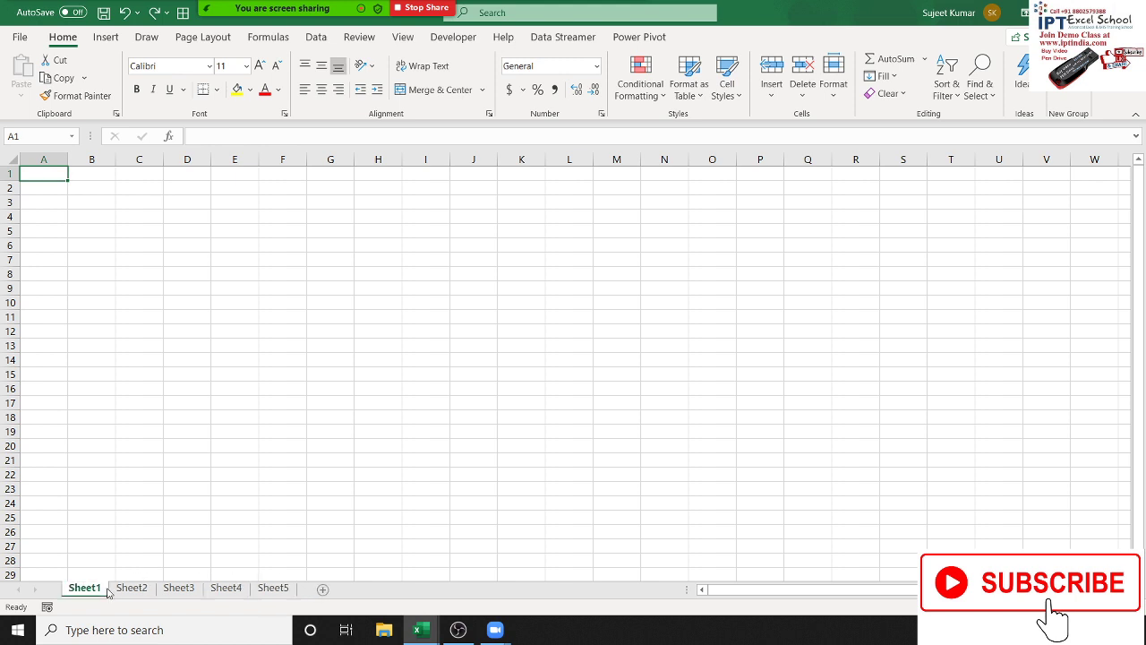
Step: Put Date in A1 and today's date 5/18/2020 in B1, then copy A1:B1
{"action": "type", "text": "Date"}
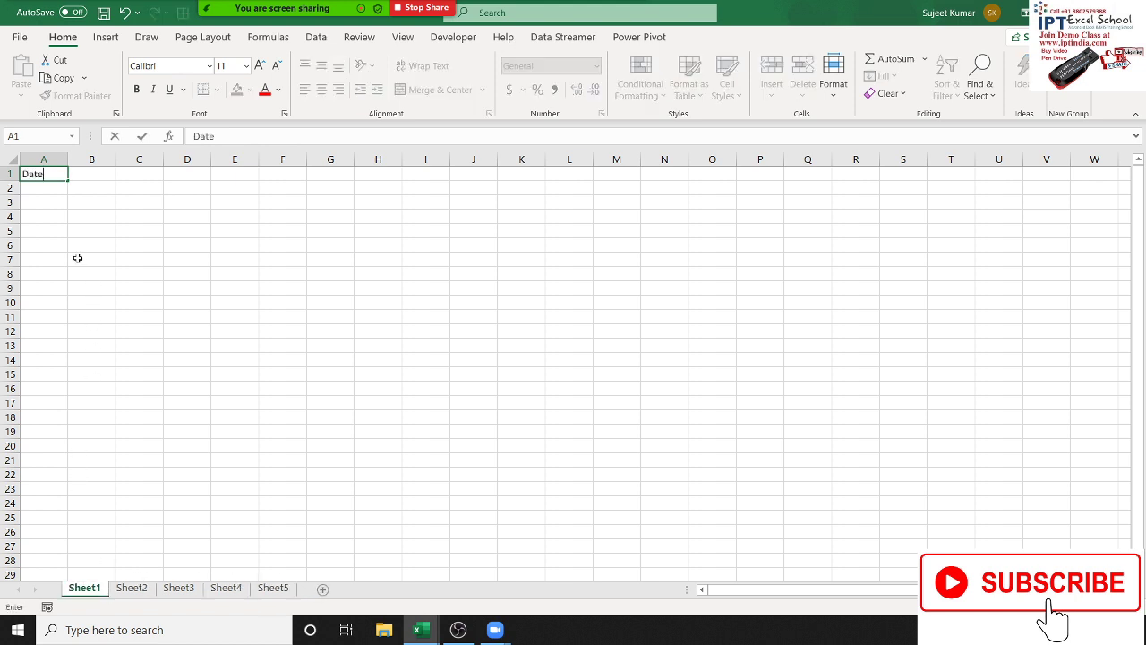
{"action": "key", "text": "Tab"}
{"action": "key", "text": "ctrl+semicolon"}
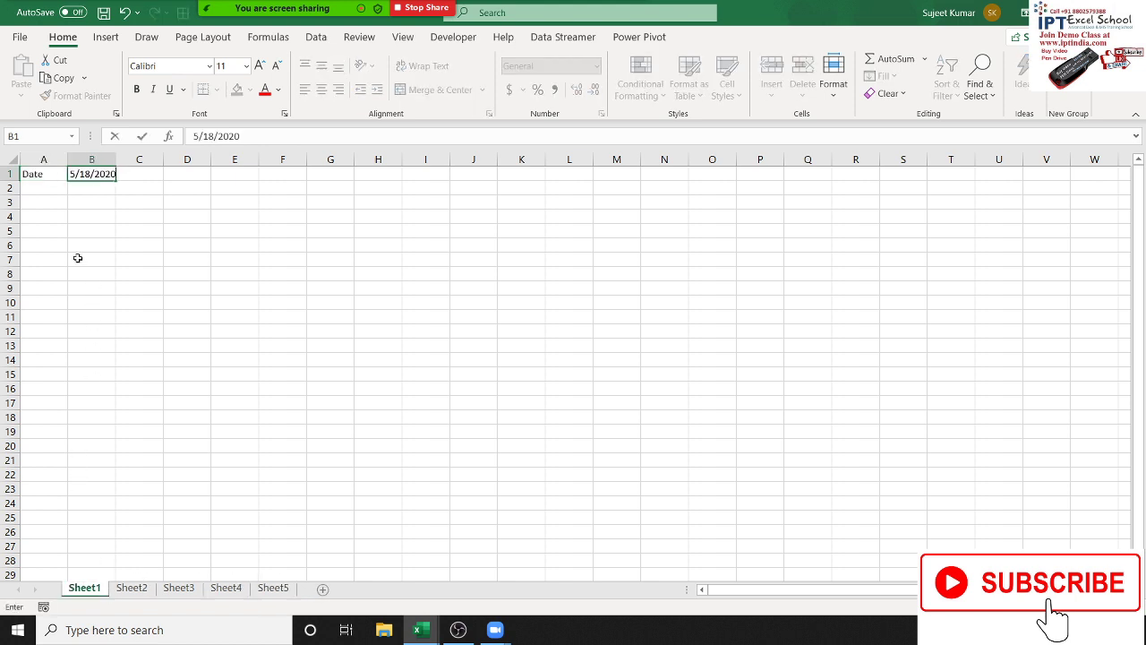
{"action": "key", "text": "Return"}
{"action": "left_click_drag", "start_coordinate": [51, 174], "coordinate": [83, 176]}
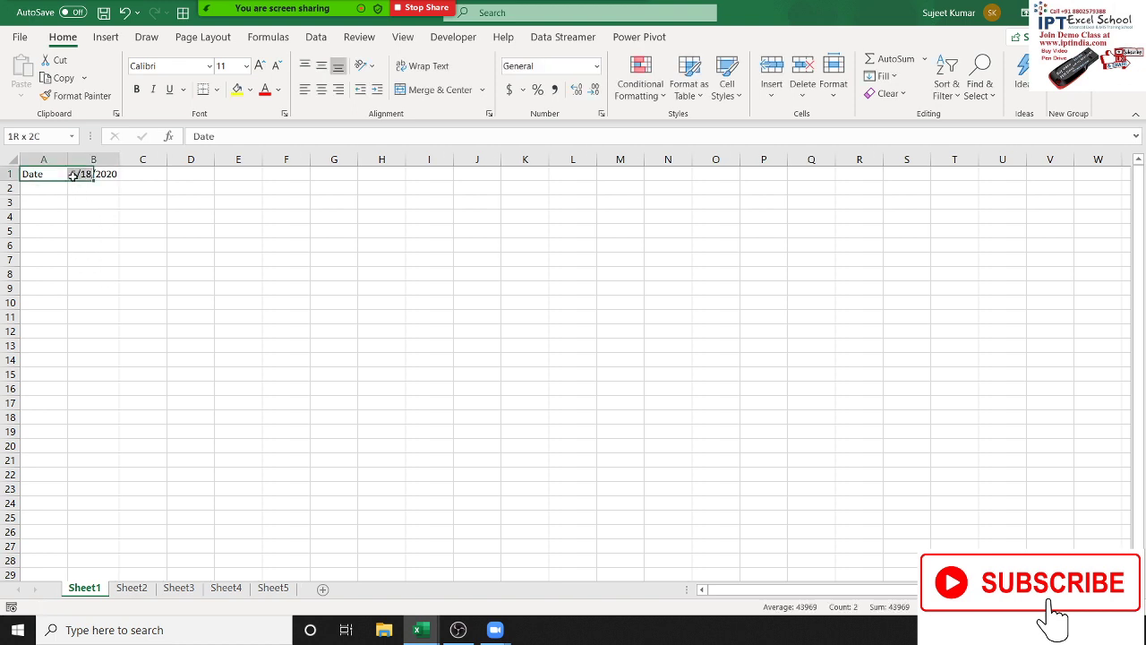
{"action": "key", "text": "ctrl+c"}
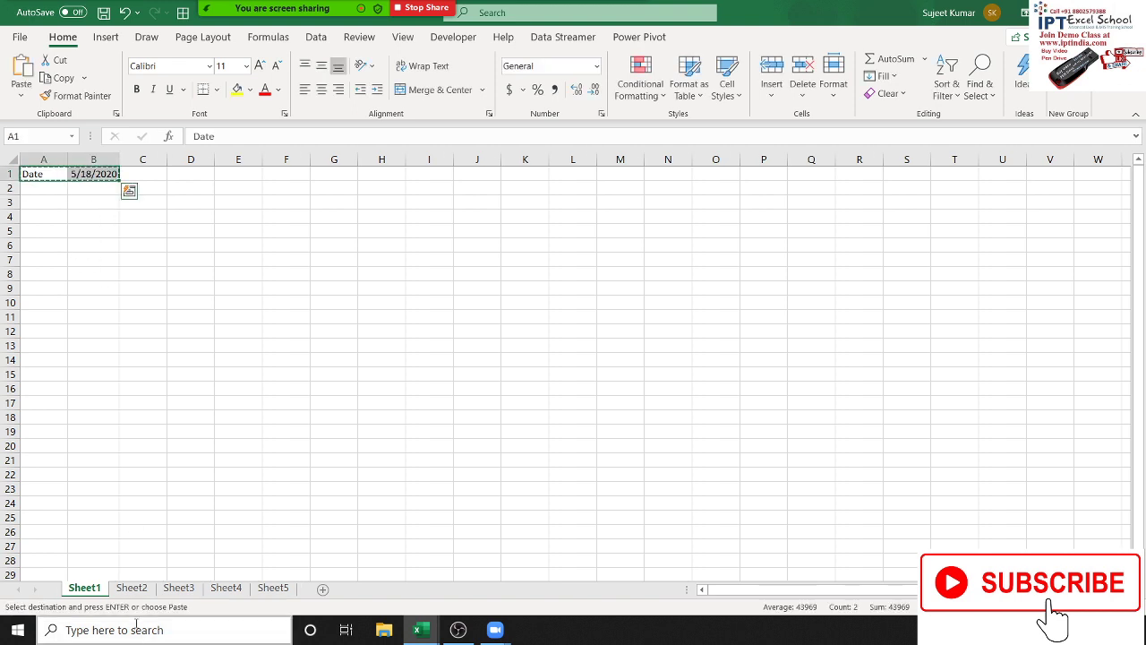
Step: Group Sheet2 through Sheet5 to place the Date row on them
{"action": "left_click", "coordinate": [132, 589]}
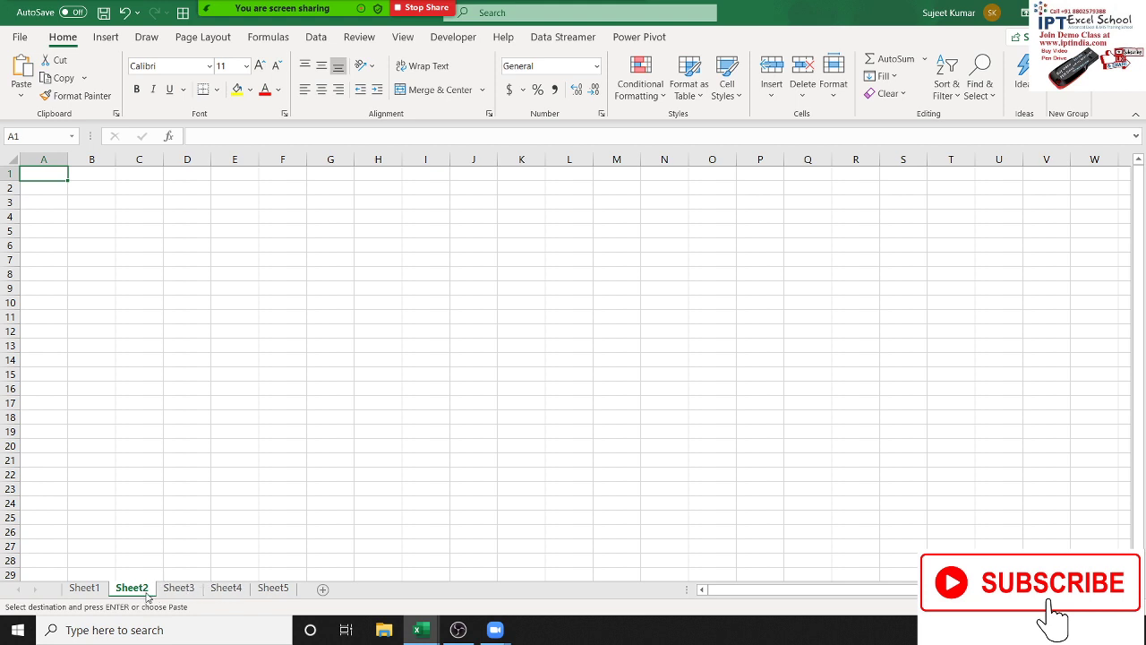
{"action": "left_click", "coordinate": [273, 588], "text": "shift"}
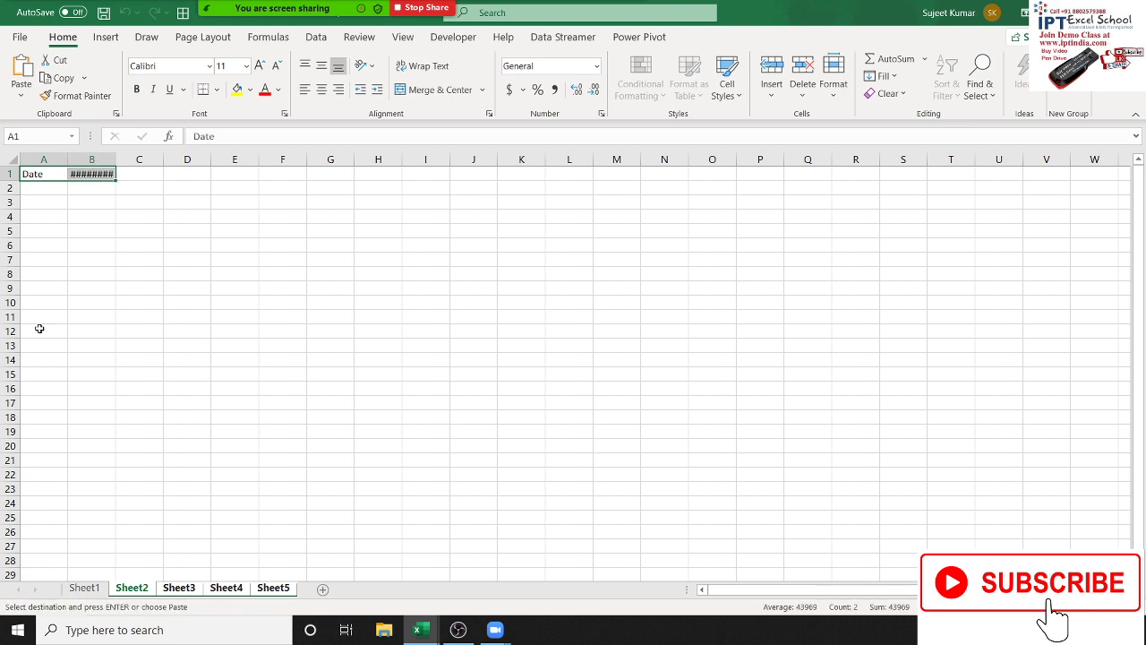
{"action": "left_click", "coordinate": [178, 593]}
{"action": "left_click", "coordinate": [225, 591]}
{"action": "left_click", "coordinate": [265, 592]}
{"action": "left_click", "coordinate": [84, 589]}
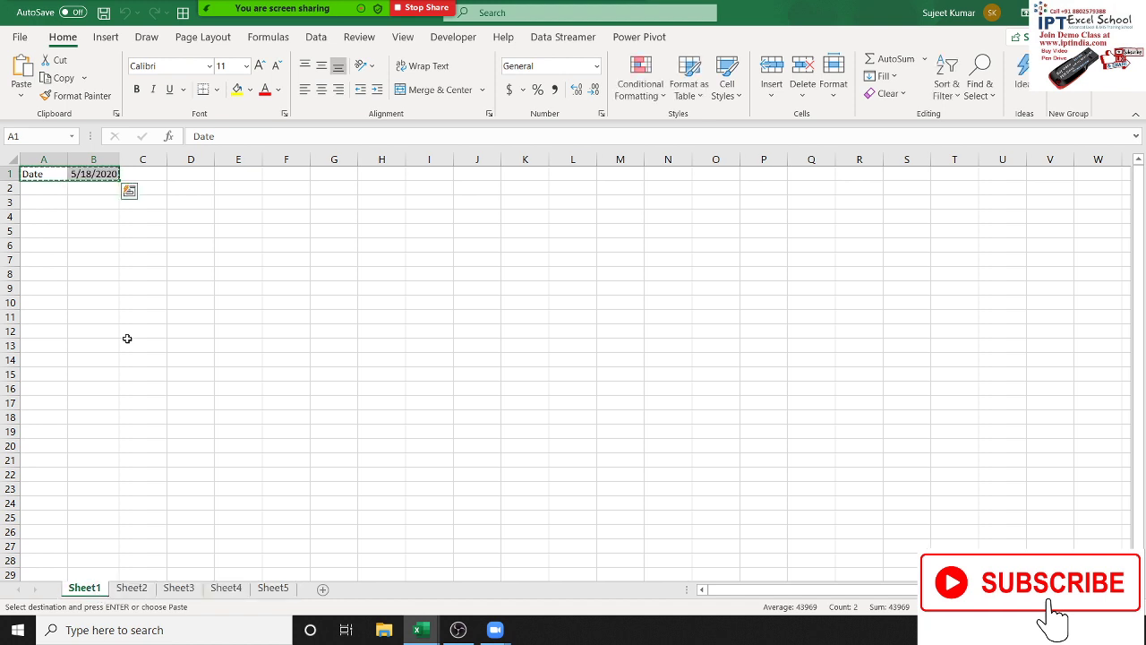
{"action": "key", "text": "Escape"}
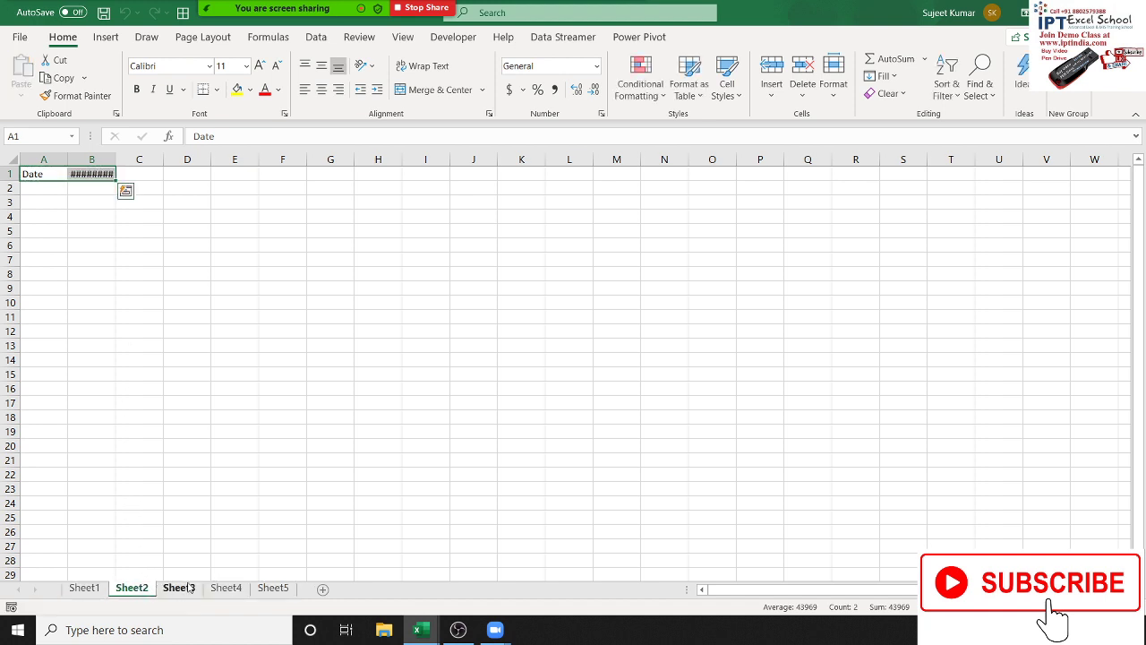
Step: Check the Date row on Sheet3, Sheet4 and Sheet5, then select A3 on Sheet1
{"action": "left_click", "coordinate": [178, 588]}
{"action": "left_click", "coordinate": [226, 588]}
{"action": "left_click", "coordinate": [273, 589]}
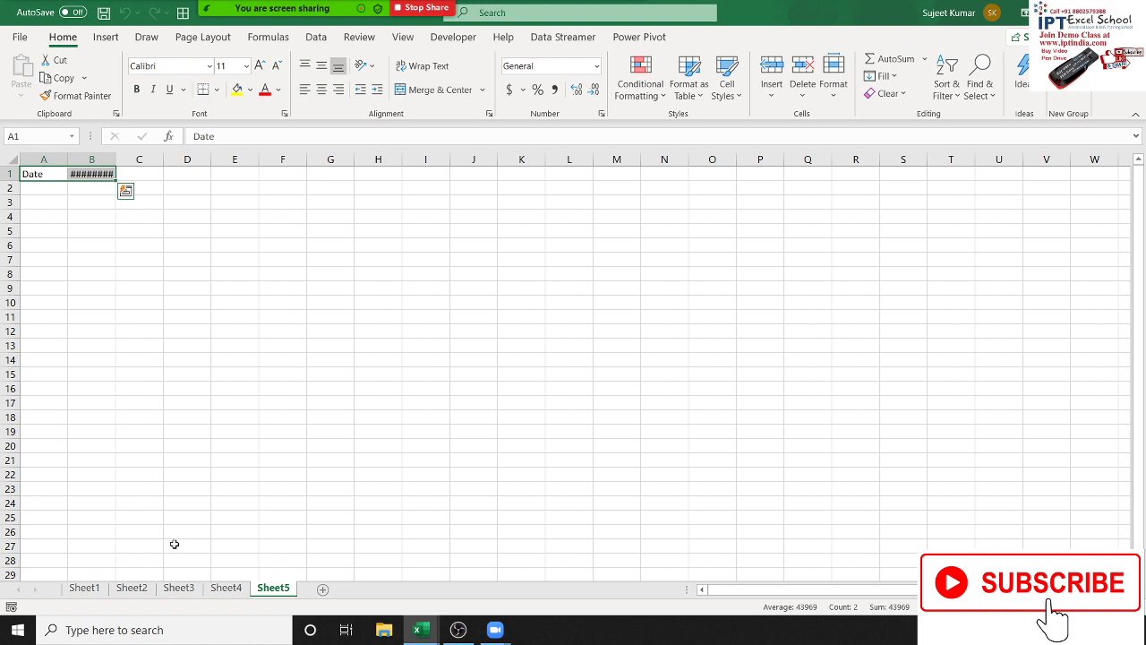
{"action": "left_click", "coordinate": [85, 588]}
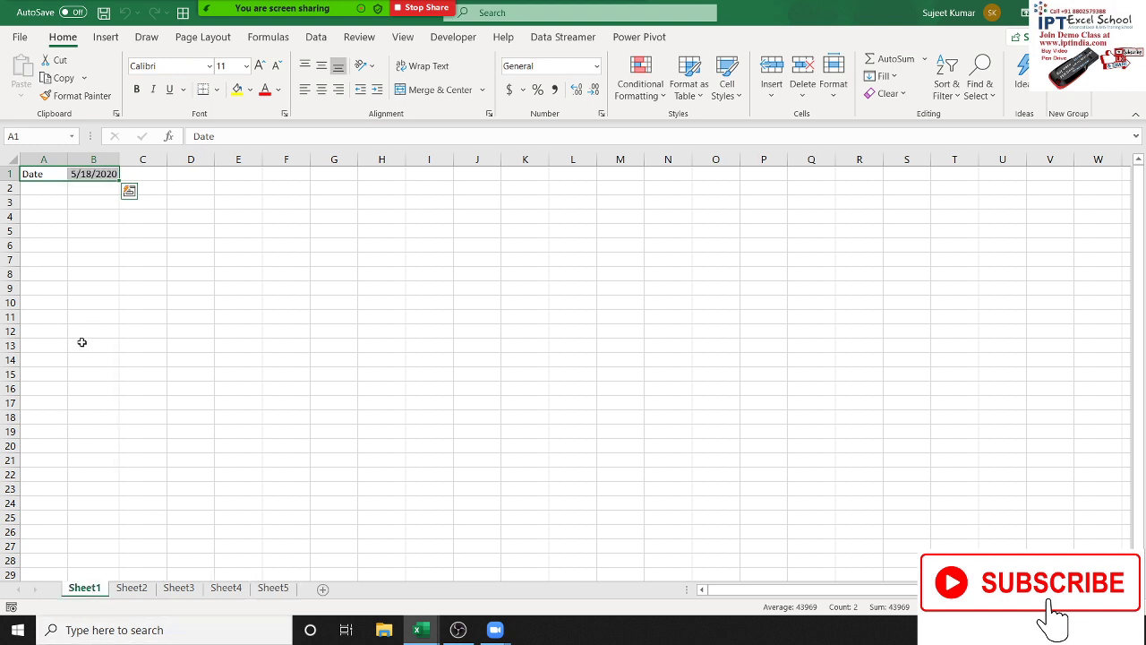
{"action": "left_click", "coordinate": [50, 206]}
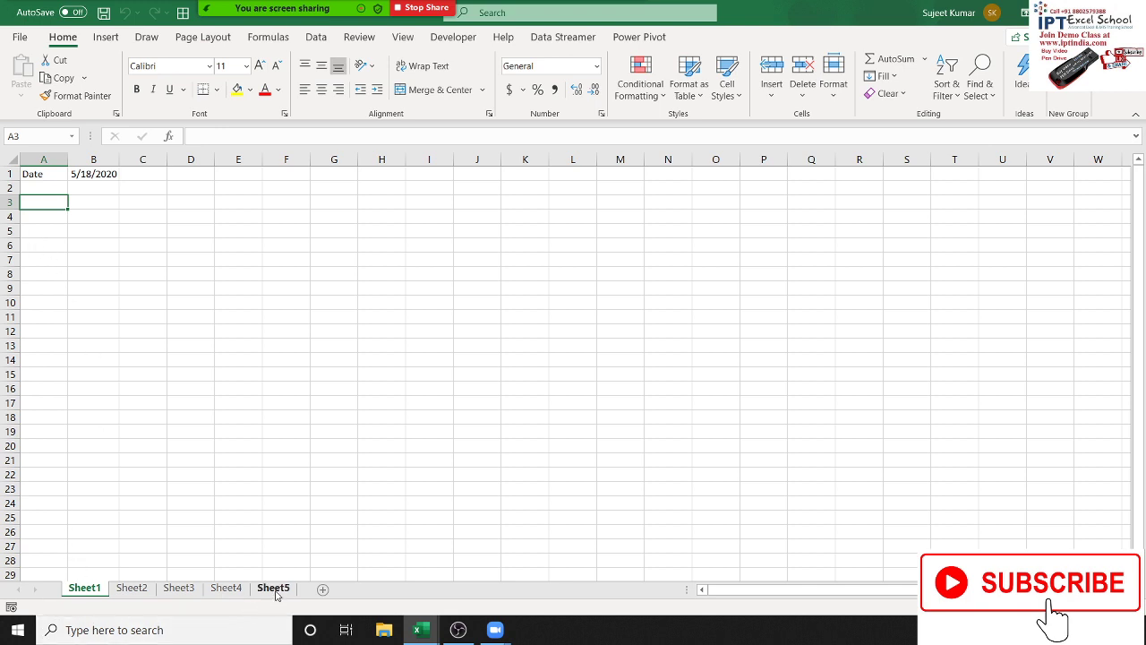
Step: Group all five sheets and enter Time in A3 with the current time 6:22 AM in B3
{"action": "left_click", "coordinate": [274, 589], "text": "shift"}
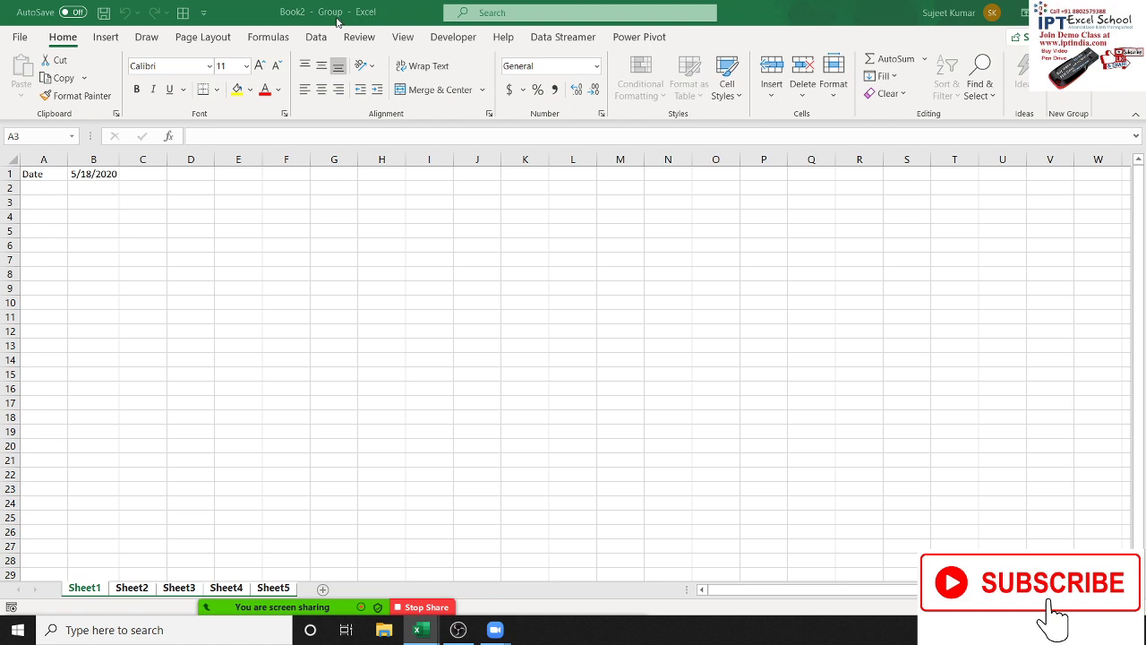
{"action": "left_click", "coordinate": [31, 207]}
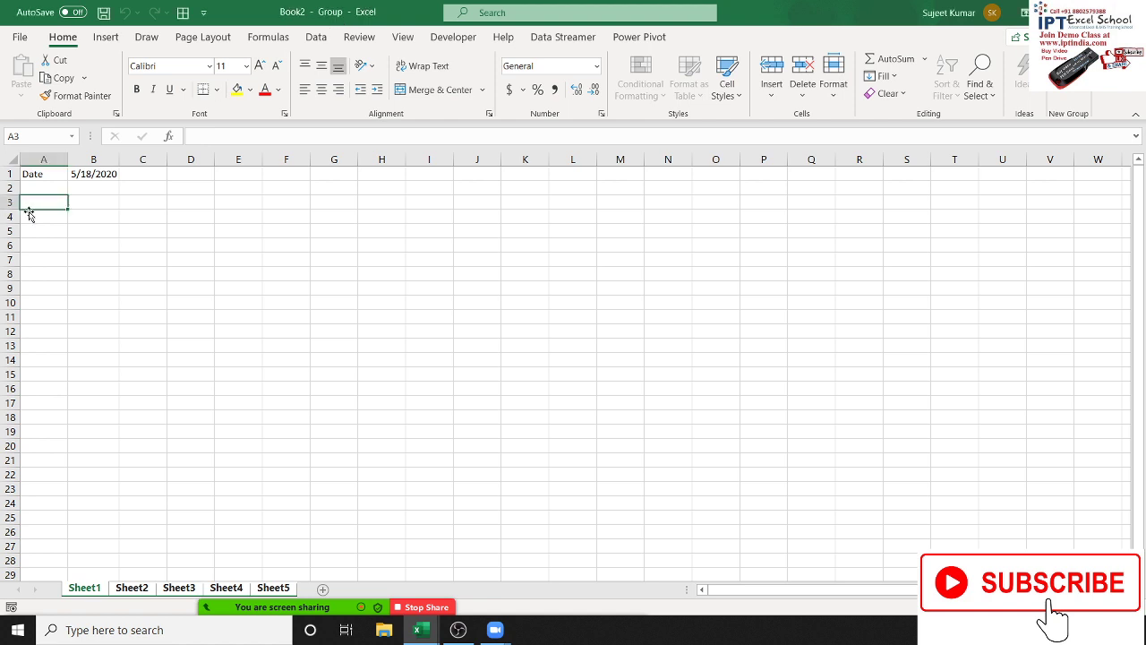
{"action": "type", "text": "Tim"}
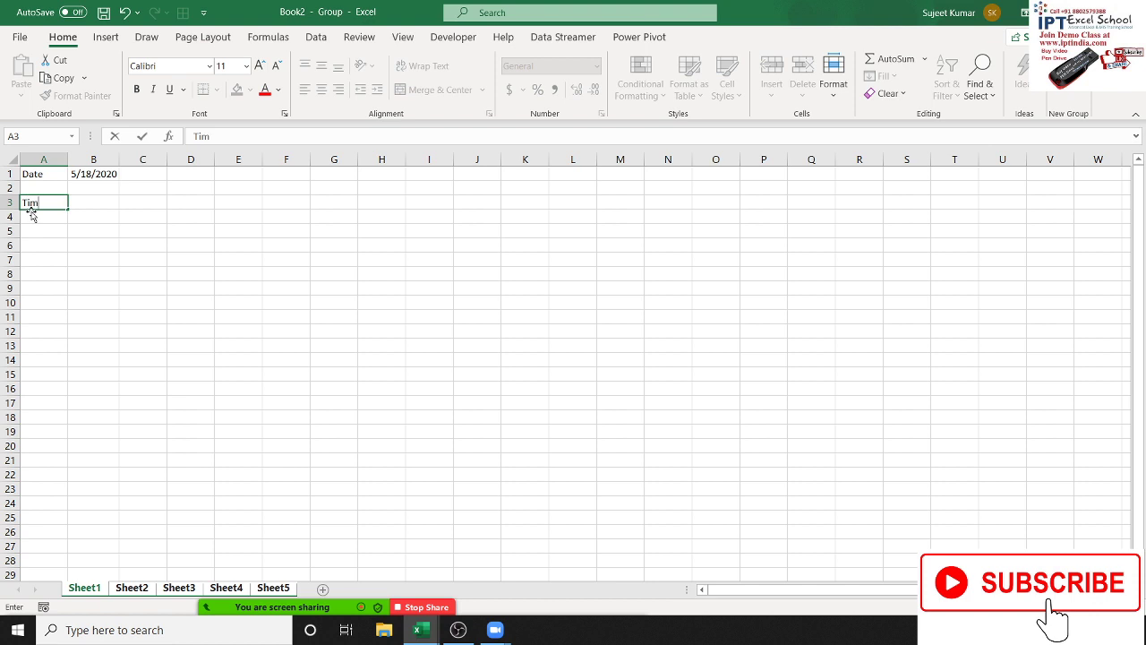
{"action": "type", "text": "e"}
{"action": "key", "text": "Tab"}
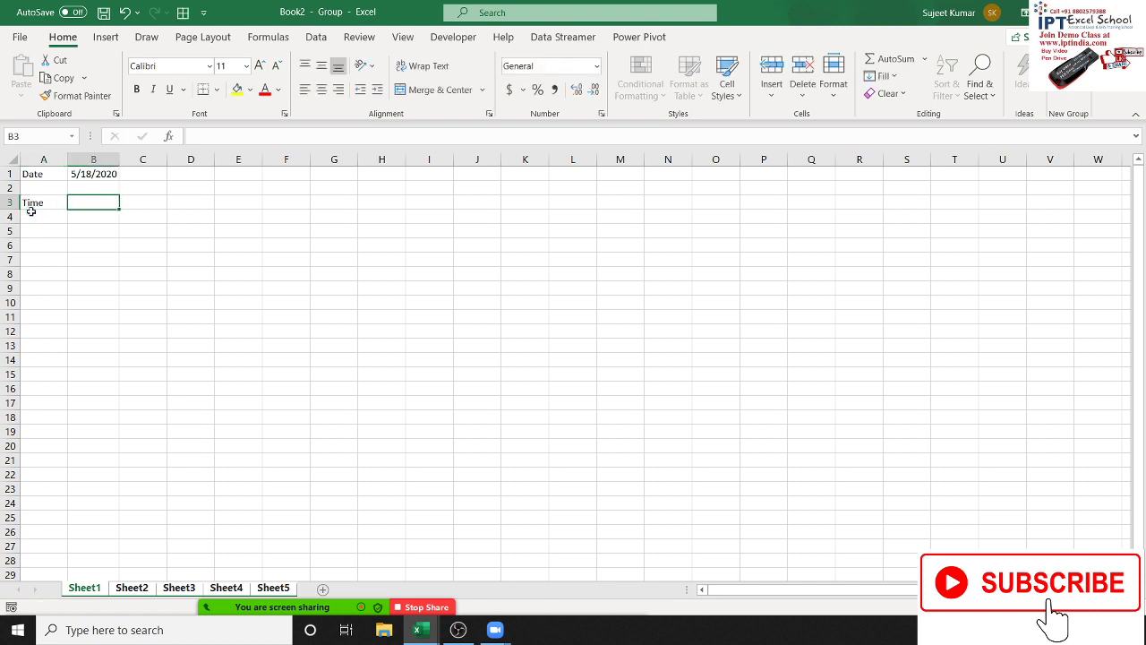
{"action": "key", "text": "ctrl+semicolon"}
{"action": "key", "text": "Escape"}
{"action": "key", "text": "ctrl+shift+semicolon"}
{"action": "key", "text": "Return"}
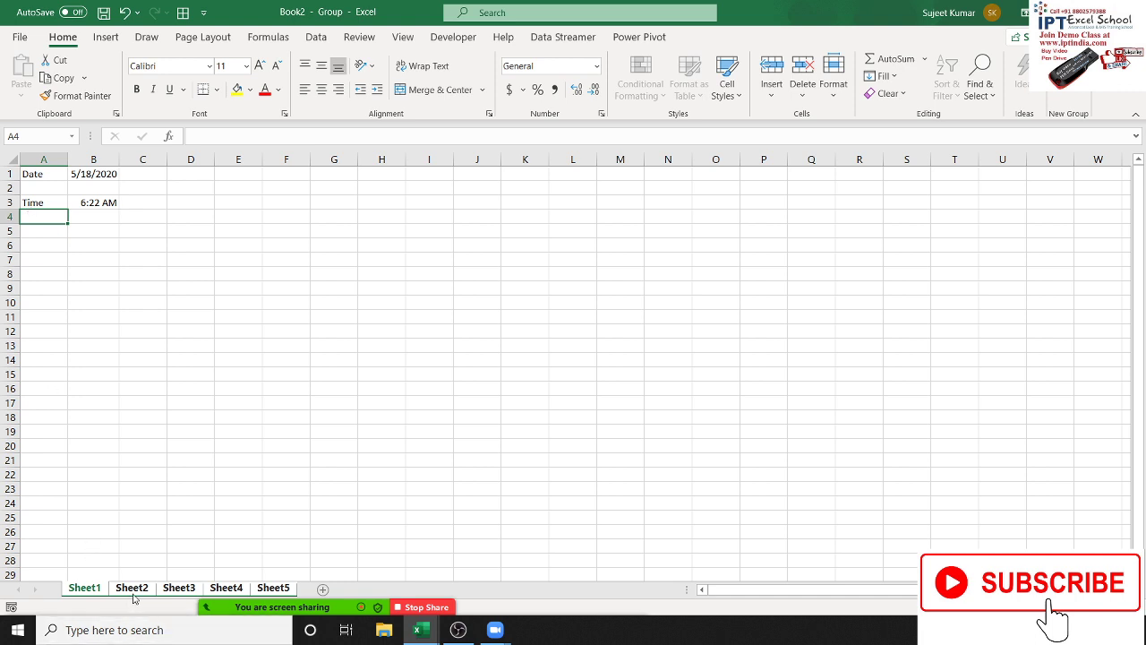
{"action": "left_click", "coordinate": [132, 591]}
{"action": "left_click", "coordinate": [179, 589]}
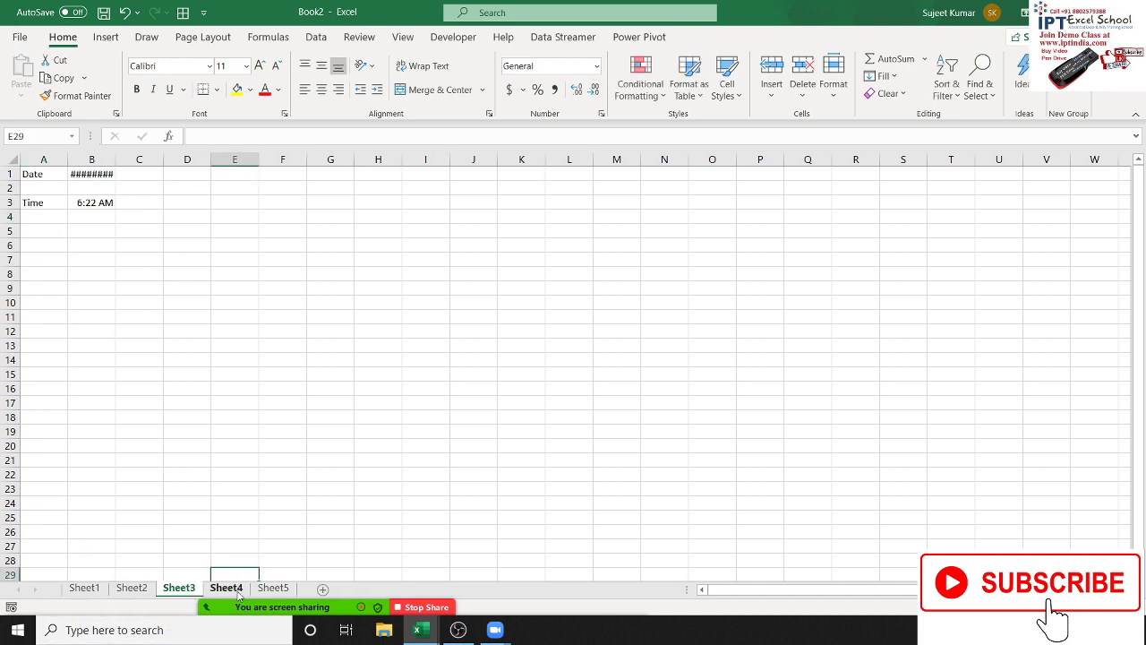
Step: Give A1:B3 on Sheet4 a yellow fill, then group Sheet1 through Sheet4
{"action": "left_click", "coordinate": [235, 589]}
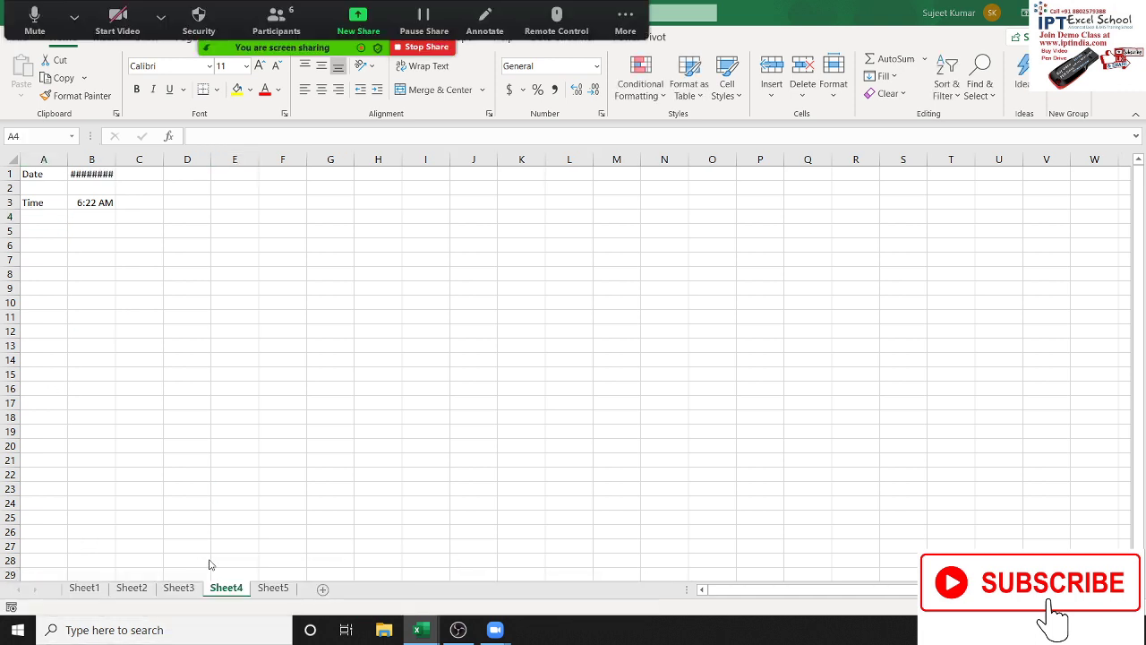
{"action": "left_click_drag", "start_coordinate": [35, 173], "coordinate": [76, 198]}
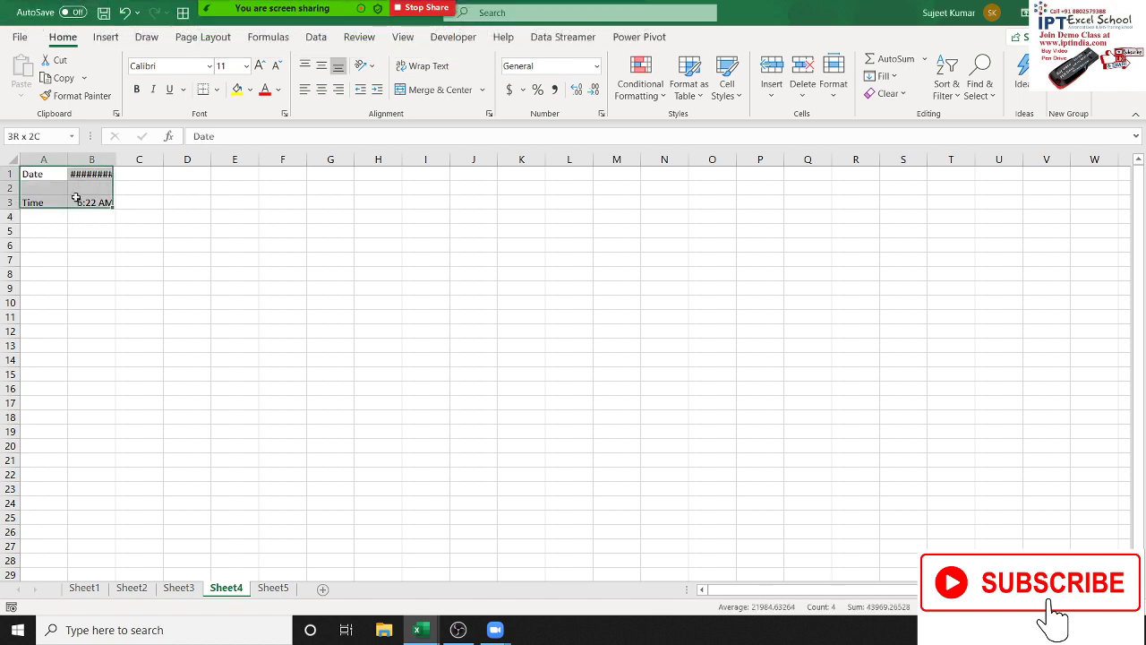
{"action": "left_click", "coordinate": [239, 99]}
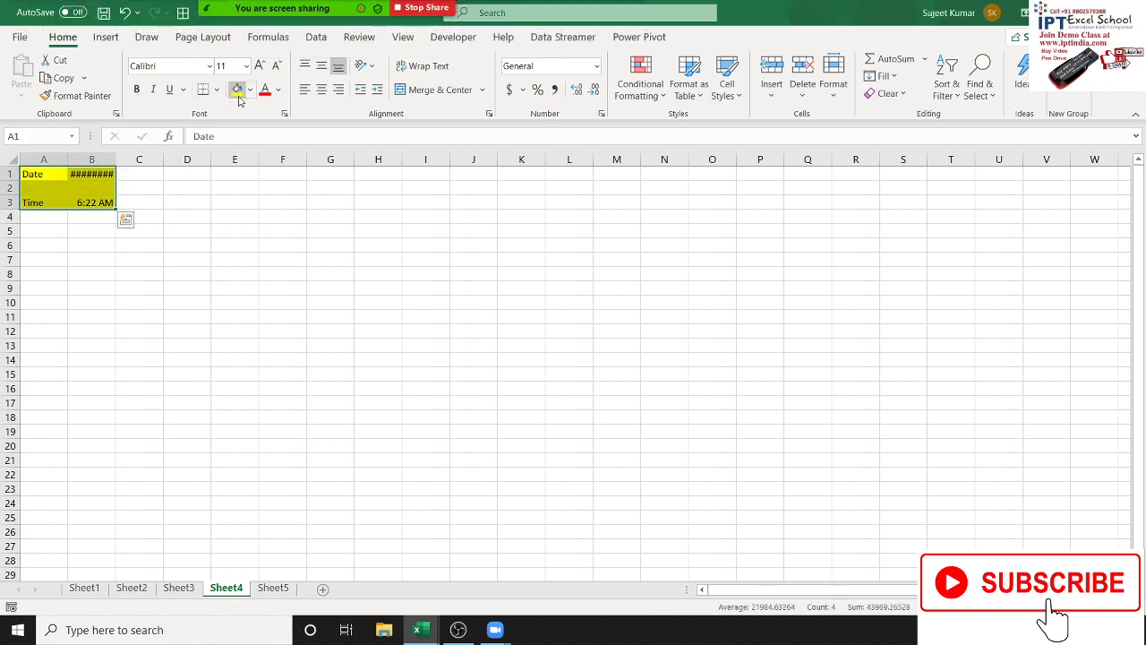
{"action": "left_click", "coordinate": [84, 587], "text": "shift"}
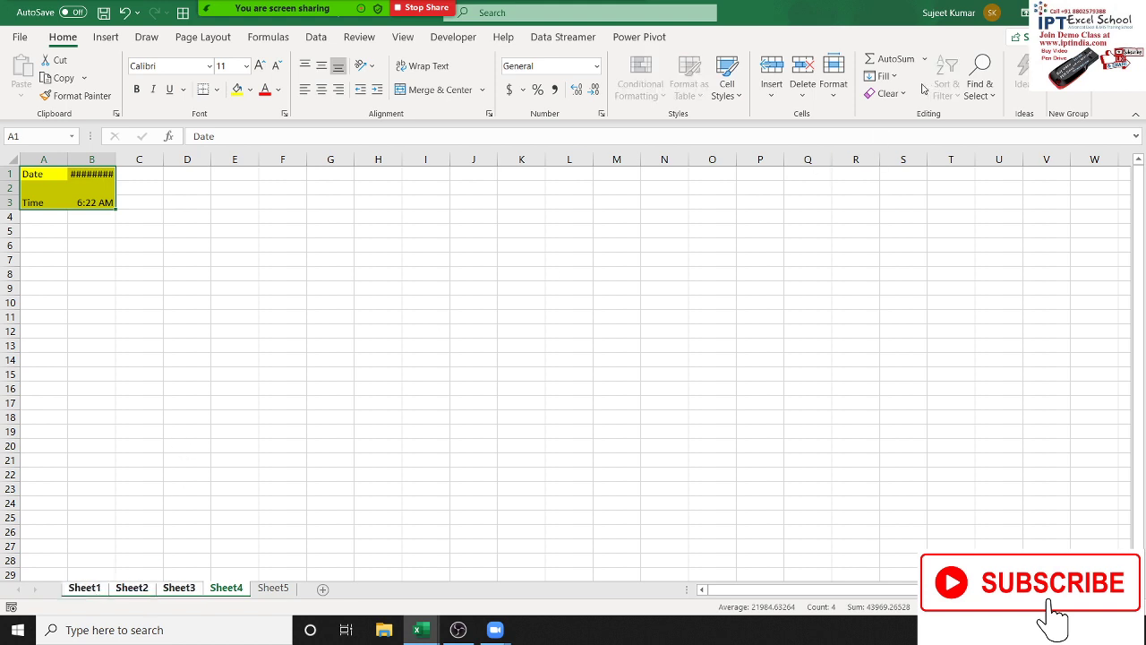
{"action": "left_click", "coordinate": [882, 76]}
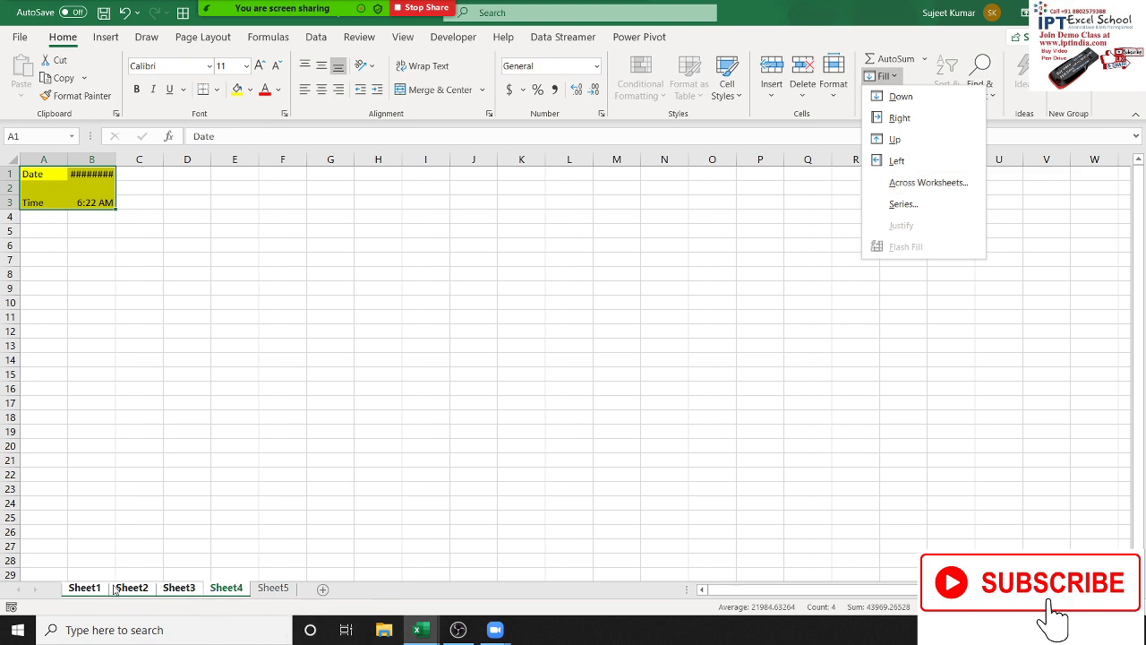
{"action": "left_click", "coordinate": [929, 181]}
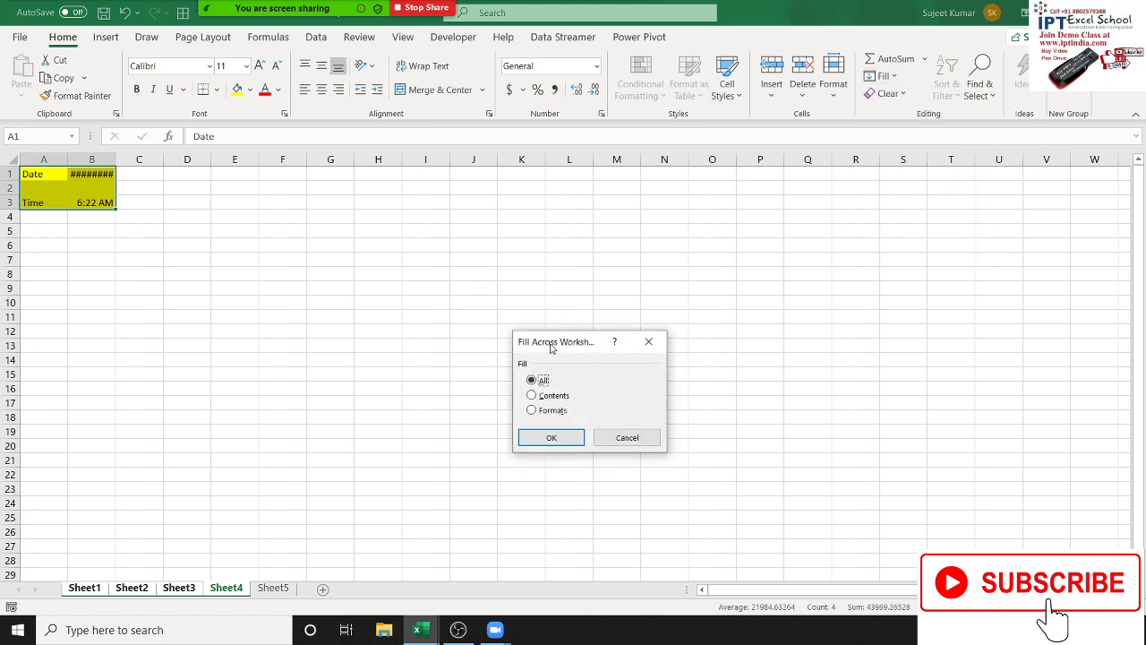
{"action": "left_click_drag", "start_coordinate": [550, 340], "coordinate": [494, 247]}
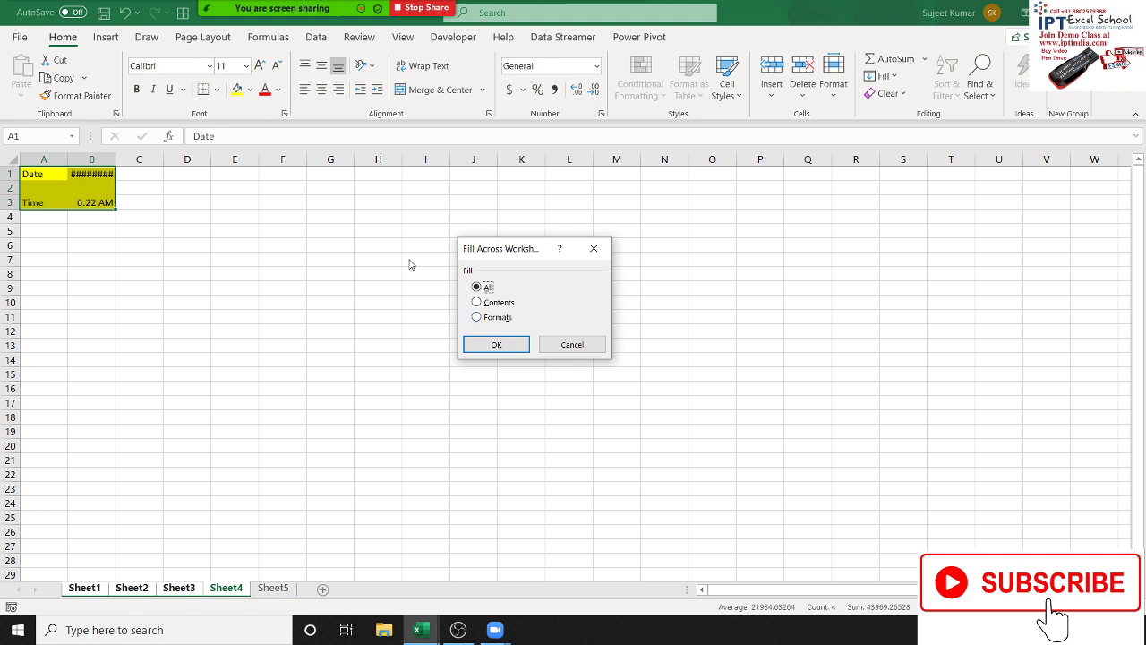
{"action": "left_click", "coordinate": [488, 304]}
{"action": "left_click", "coordinate": [591, 348]}
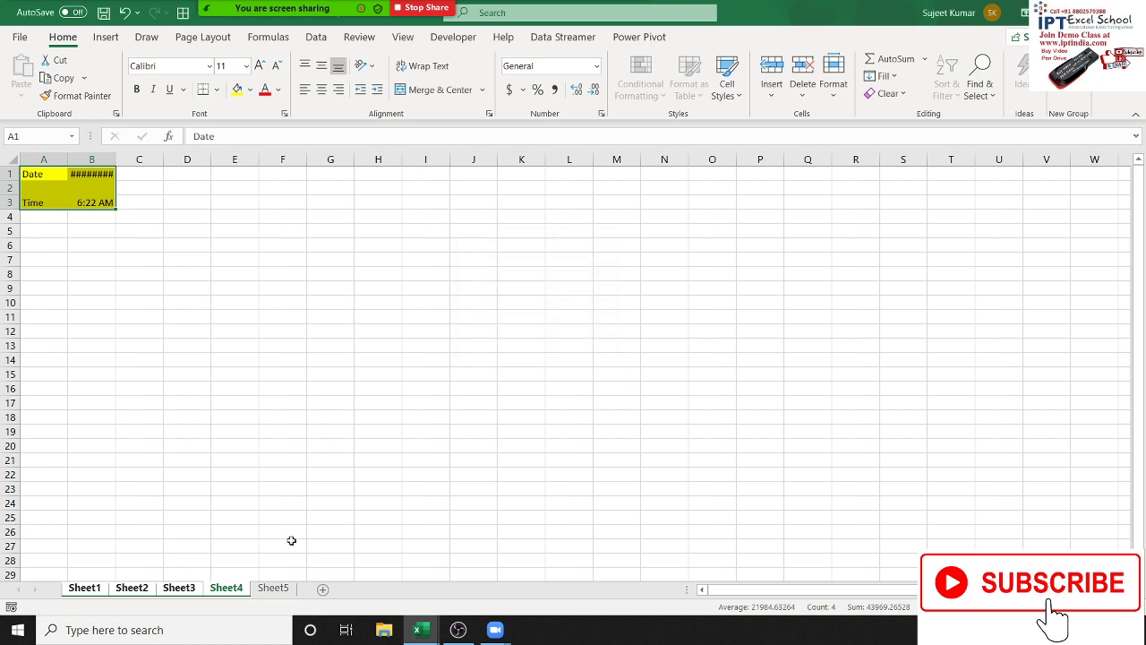
{"action": "left_click", "coordinate": [277, 587]}
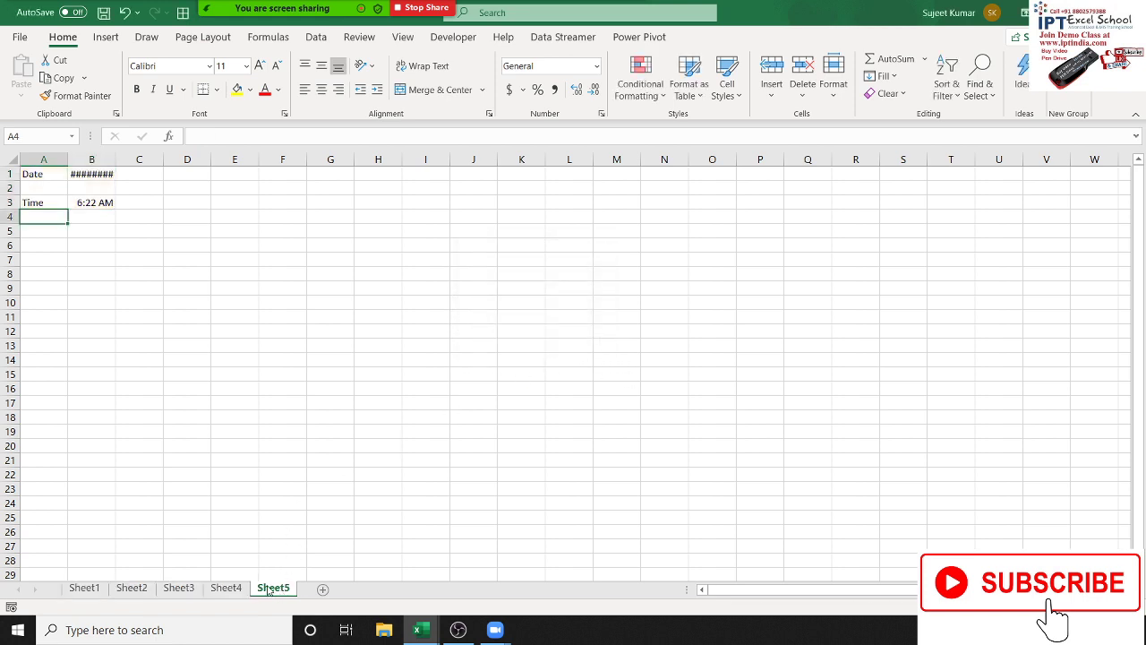
Step: Ctrl-add the Sheet3, Sheet1 and Sheet4 tabs to Sheet5's group
{"action": "left_click", "coordinate": [181, 593], "text": "ctrl"}
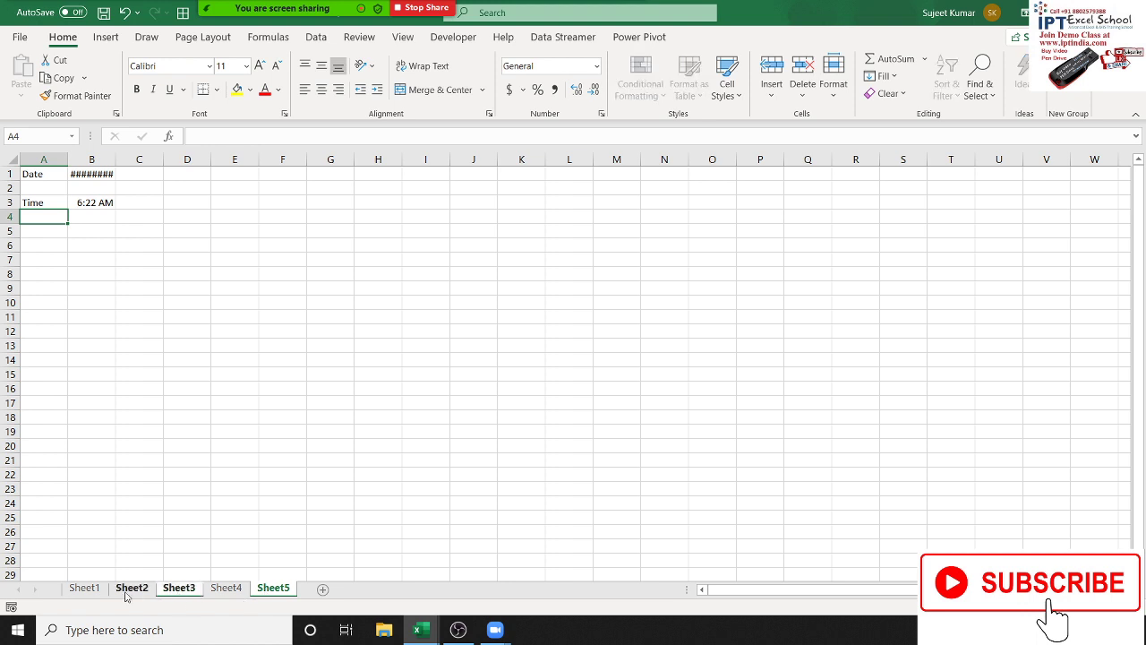
{"action": "left_click", "coordinate": [87, 593], "text": "ctrl"}
{"action": "left_click", "coordinate": [226, 591], "text": "ctrl"}
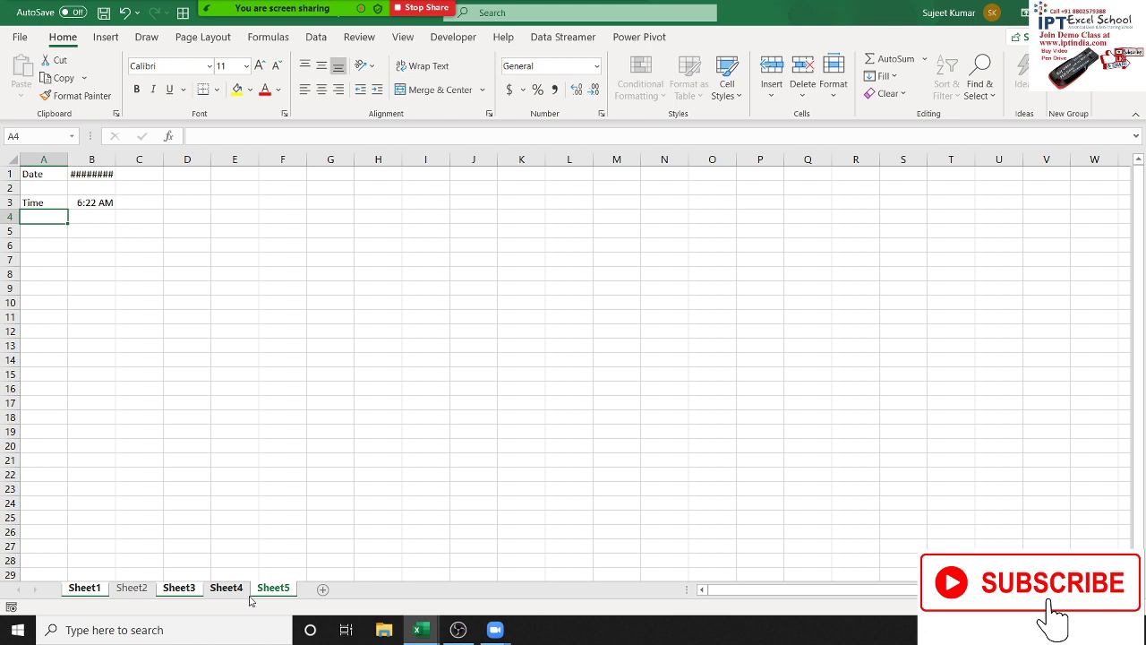
Step: On Sheet2, delete the Date and Time entries in columns A and B and return to A1
{"action": "left_click", "coordinate": [131, 589]}
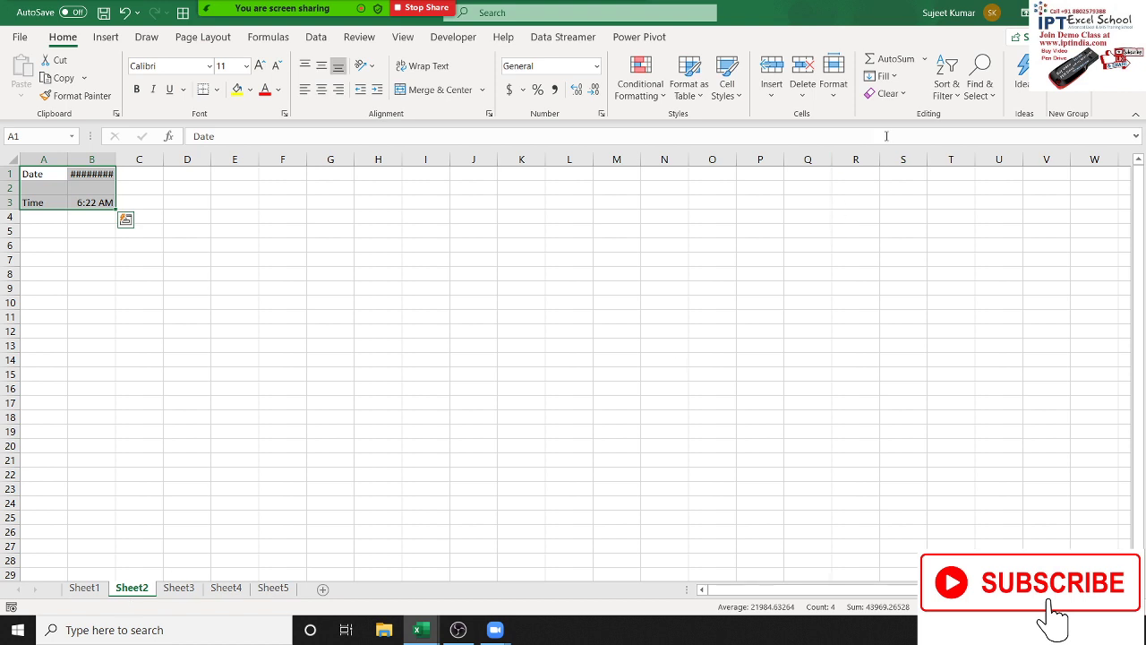
{"action": "left_click", "coordinate": [885, 76]}
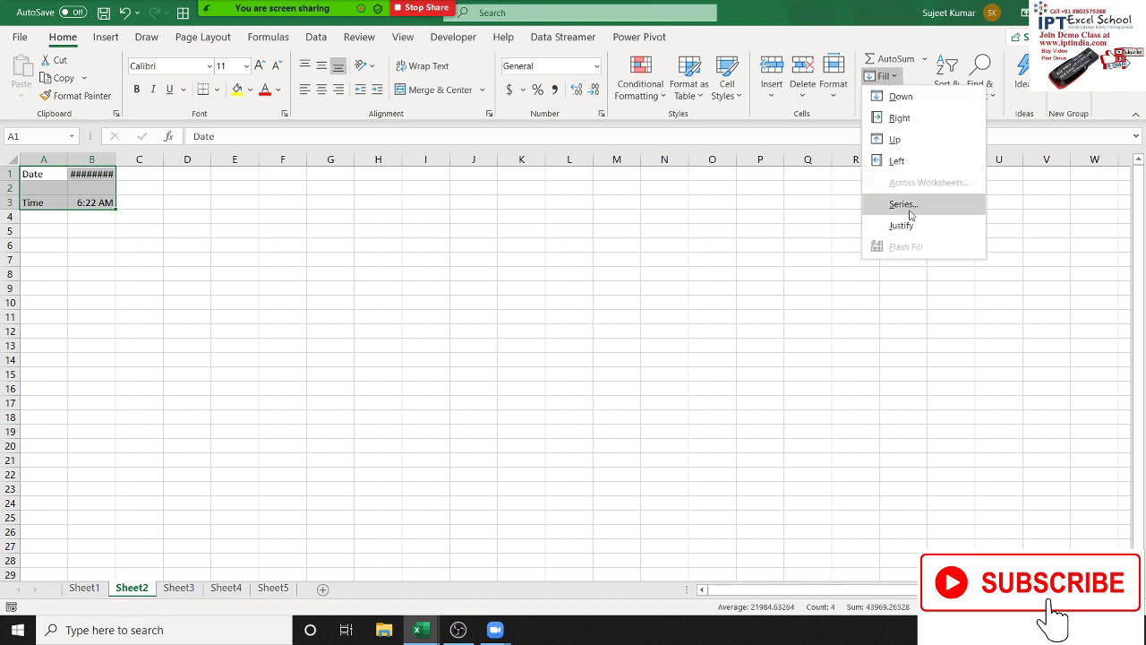
{"action": "key", "text": "Escape"}
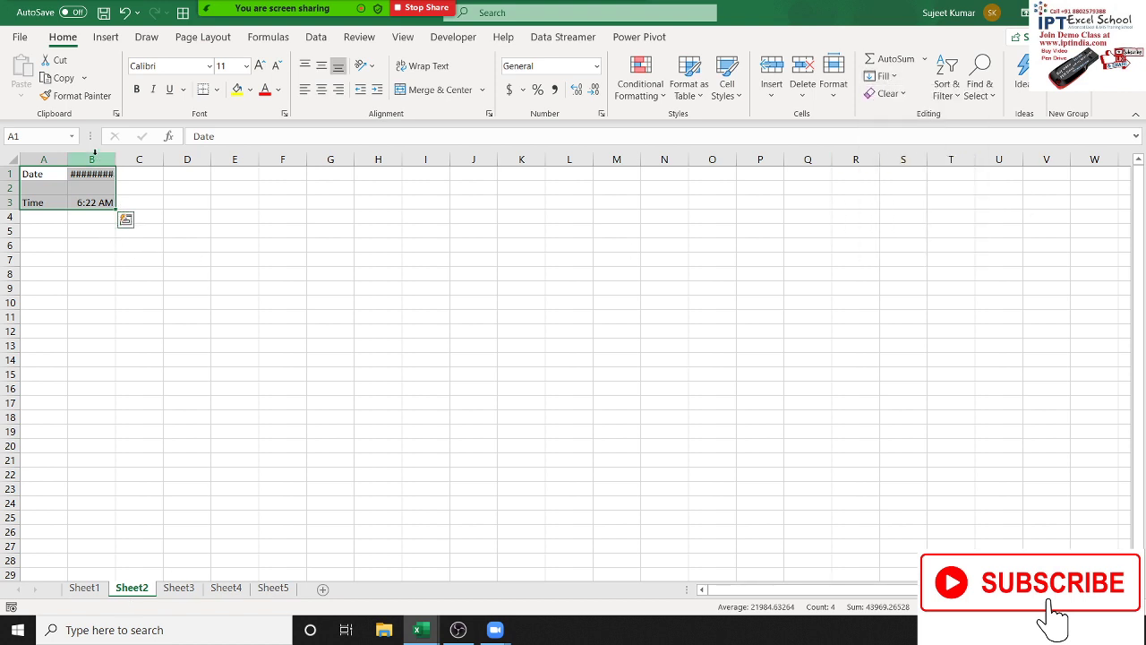
{"action": "left_click", "coordinate": [95, 160]}
{"action": "left_click_drag", "start_coordinate": [25, 151], "coordinate": [8, 155]}
{"action": "key", "text": "Delete"}
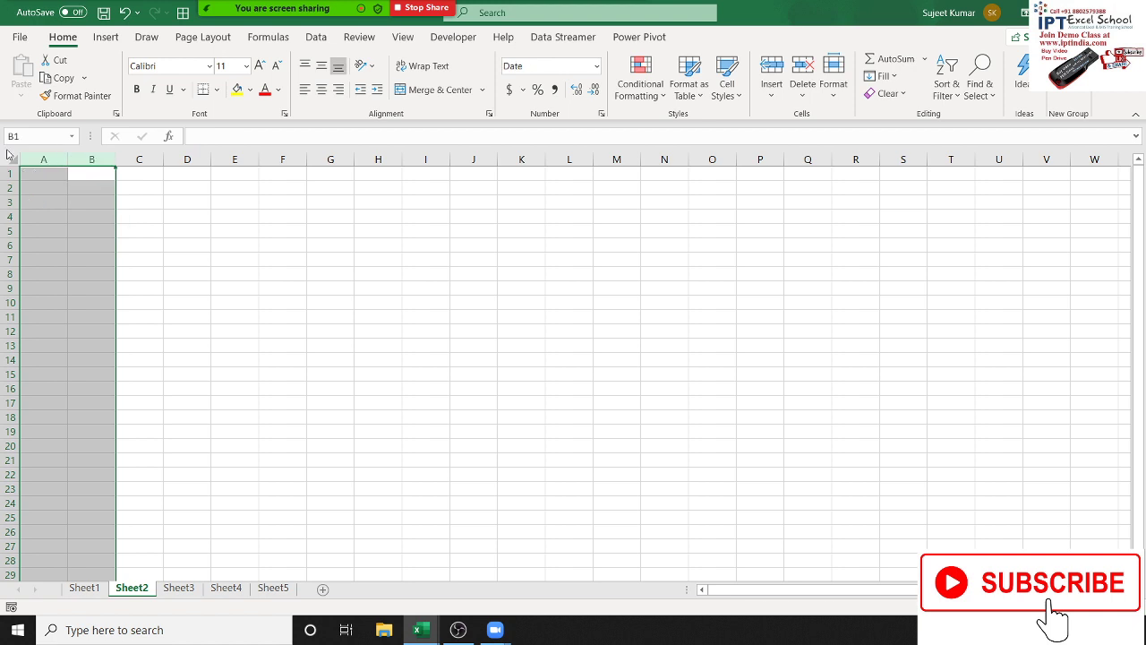
{"action": "key", "text": "ctrl+Home"}
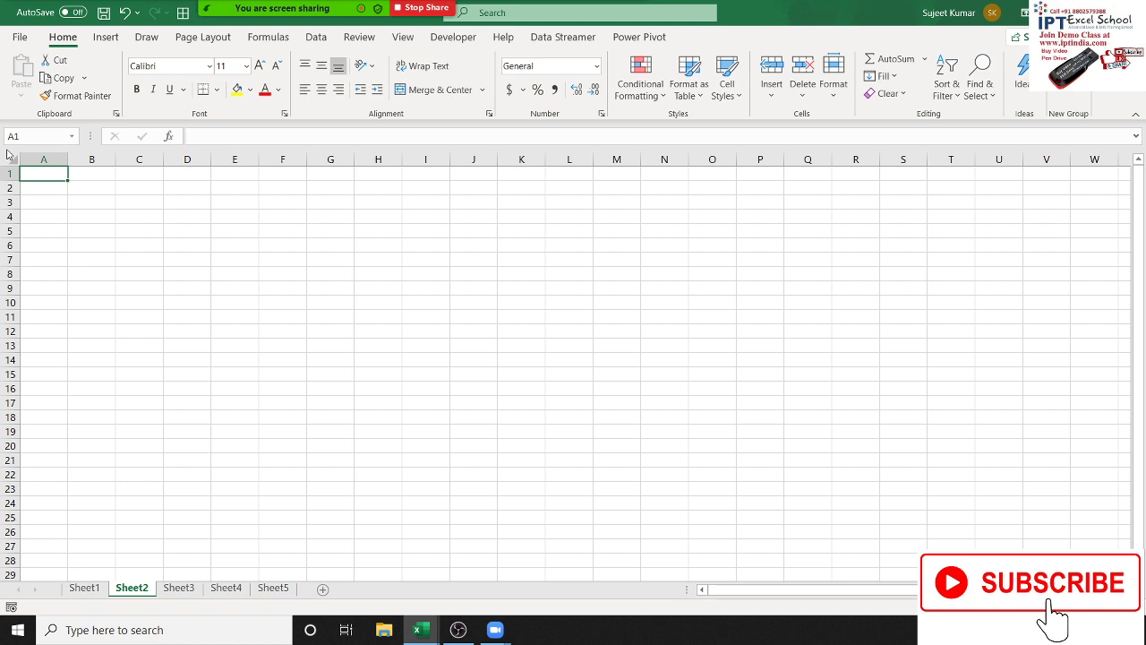
Step: Enter 1 and 2 in A1:A2 and extend the pattern down to 11
{"action": "type", "text": "1"}
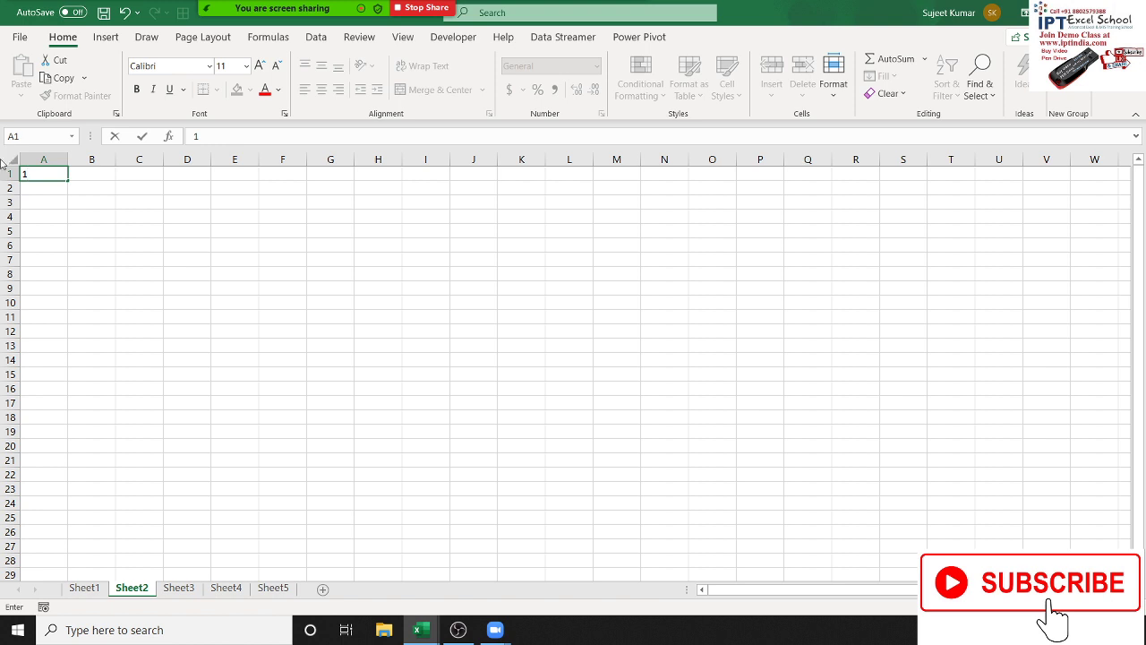
{"action": "key", "text": "Return"}
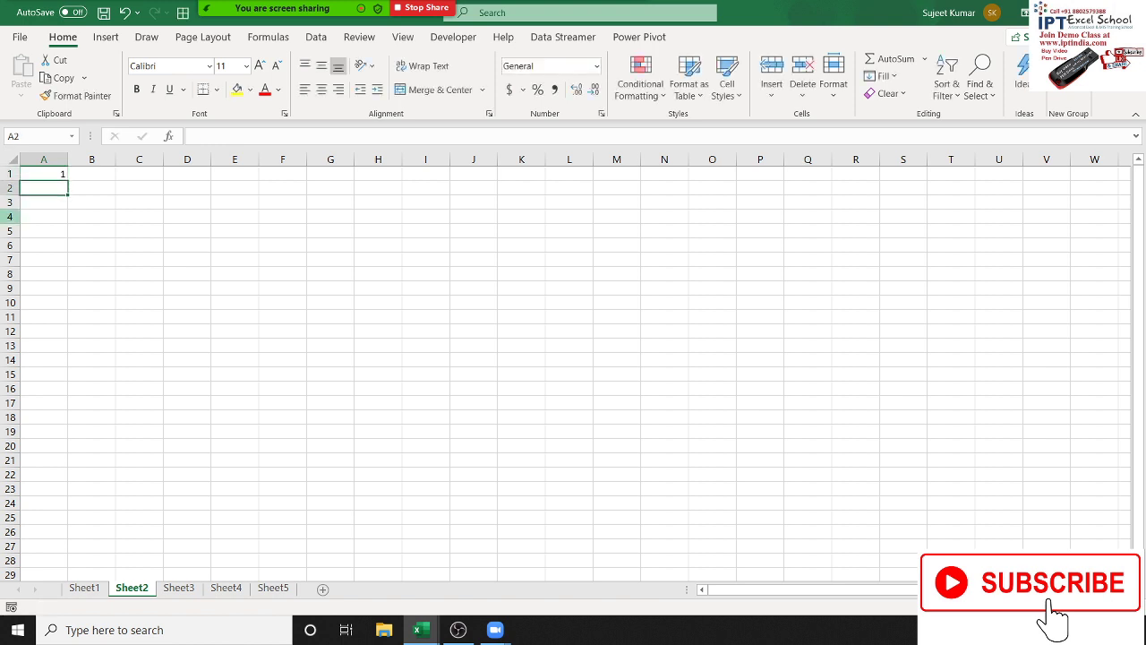
{"action": "type", "text": "2"}
{"action": "key", "text": "Return"}
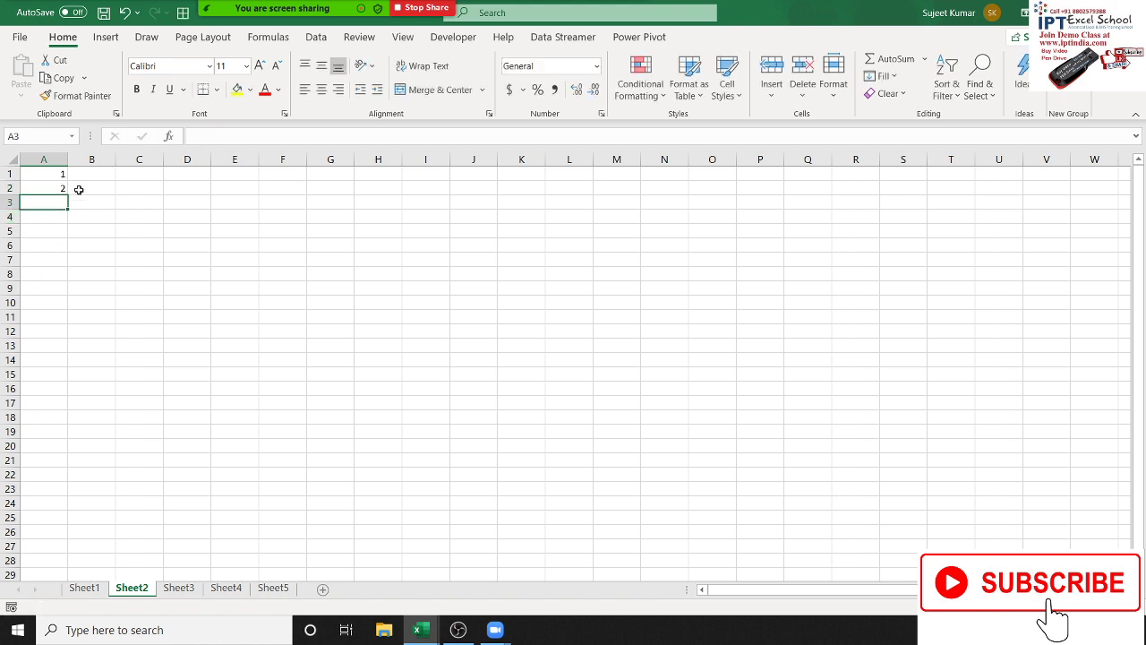
{"action": "left_click_drag", "start_coordinate": [59, 174], "coordinate": [69, 325]}
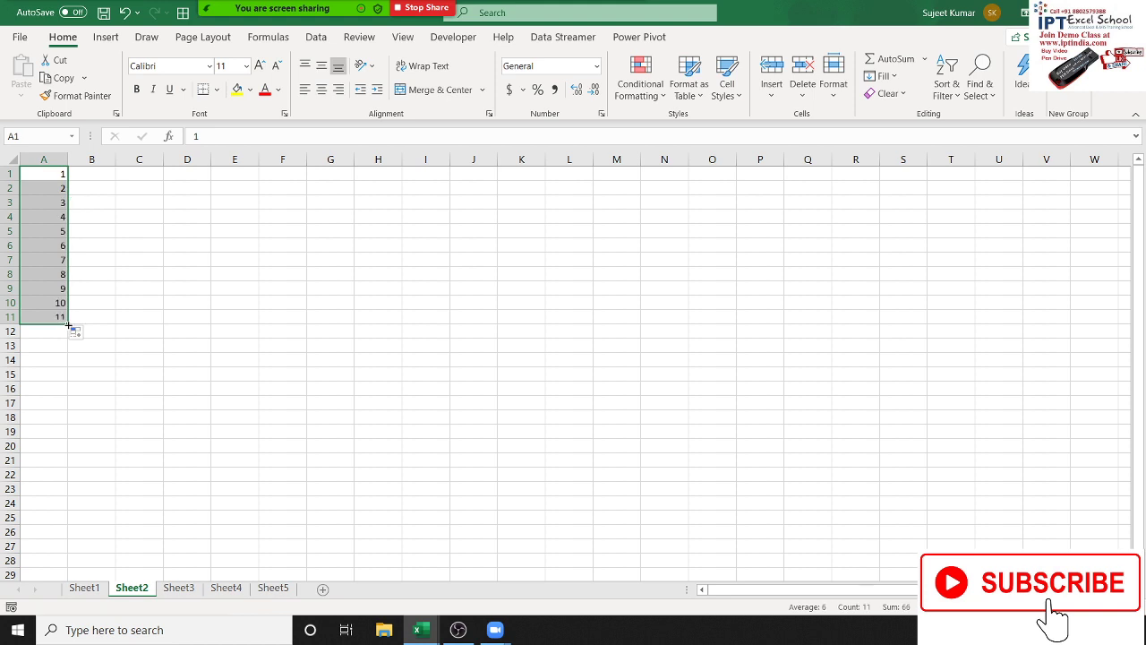
Step: Undo the fill and the 2, then select A1:A22 for a series
{"action": "key", "text": "ctrl+z"}
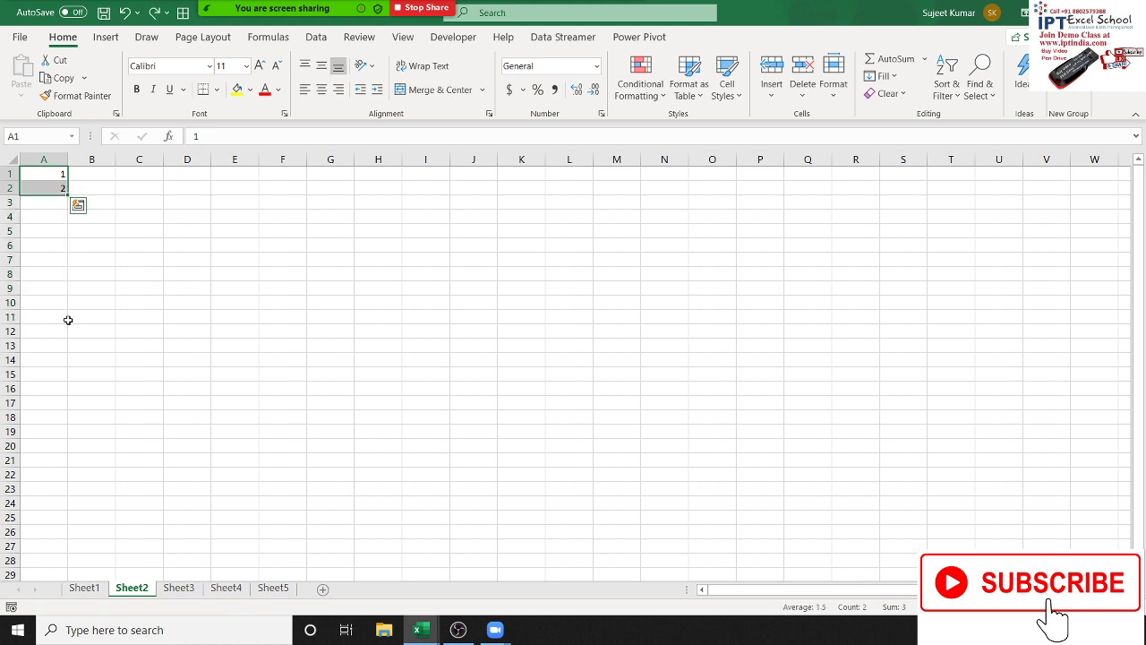
{"action": "key", "text": "ctrl+z"}
{"action": "left_click_drag", "start_coordinate": [51, 174], "coordinate": [51, 475]}
Step: Use Fill Series to fill column A with a linear series stopping at 15
{"action": "left_click", "coordinate": [880, 77]}
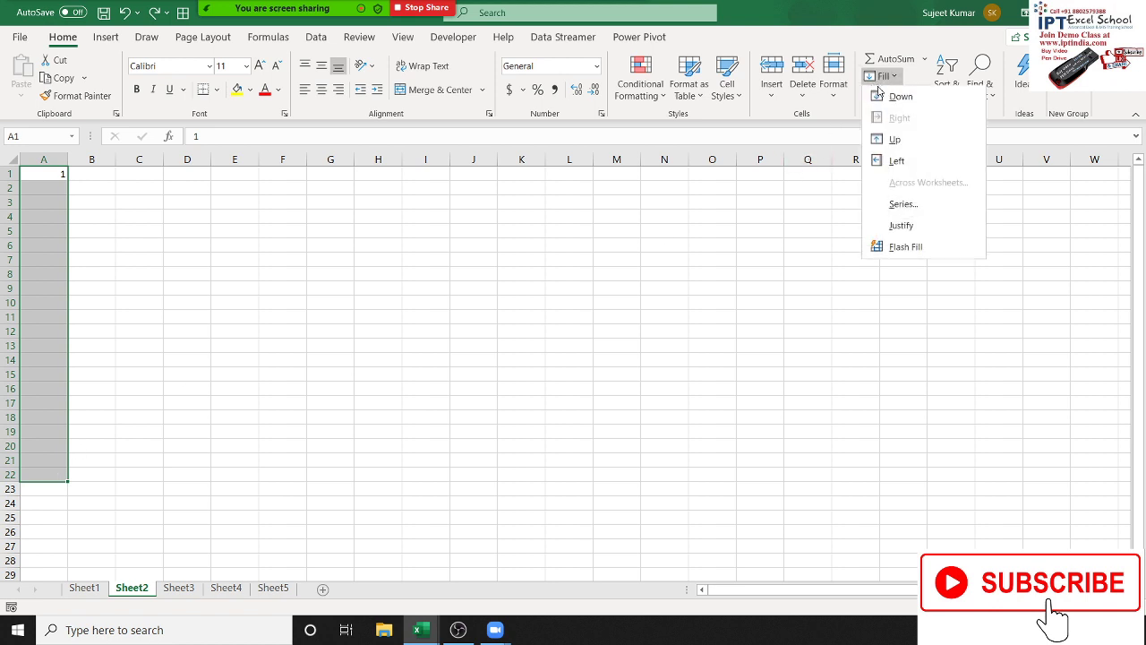
{"action": "left_click", "coordinate": [901, 204]}
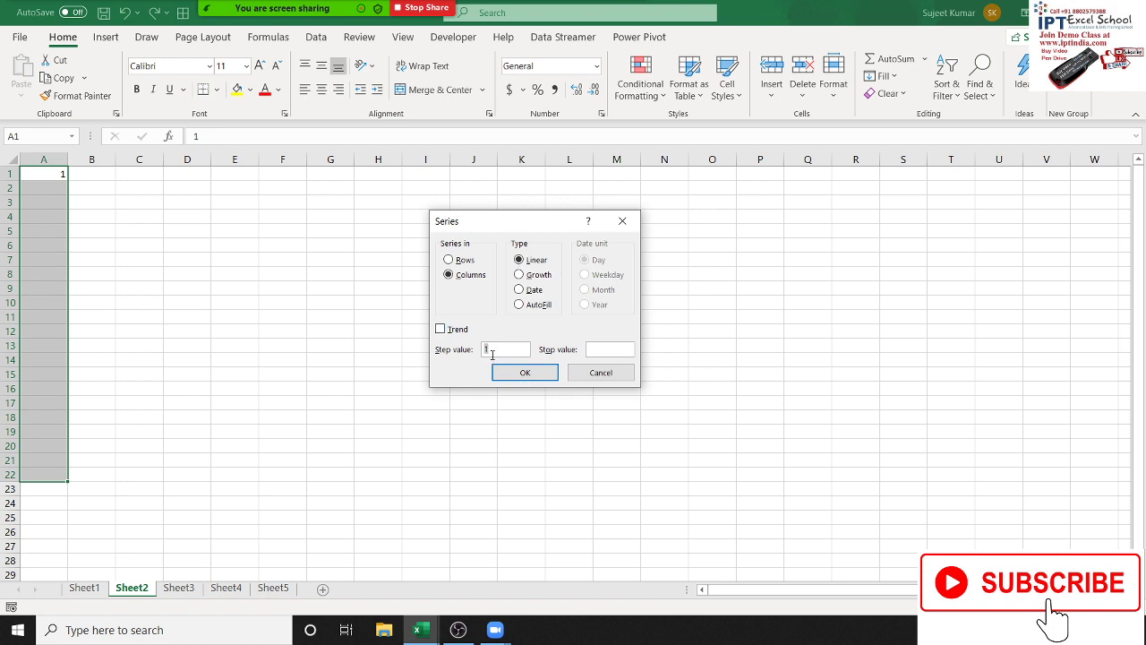
{"action": "left_click", "coordinate": [601, 349]}
{"action": "type", "text": "15"}
{"action": "left_click", "coordinate": [525, 373]}
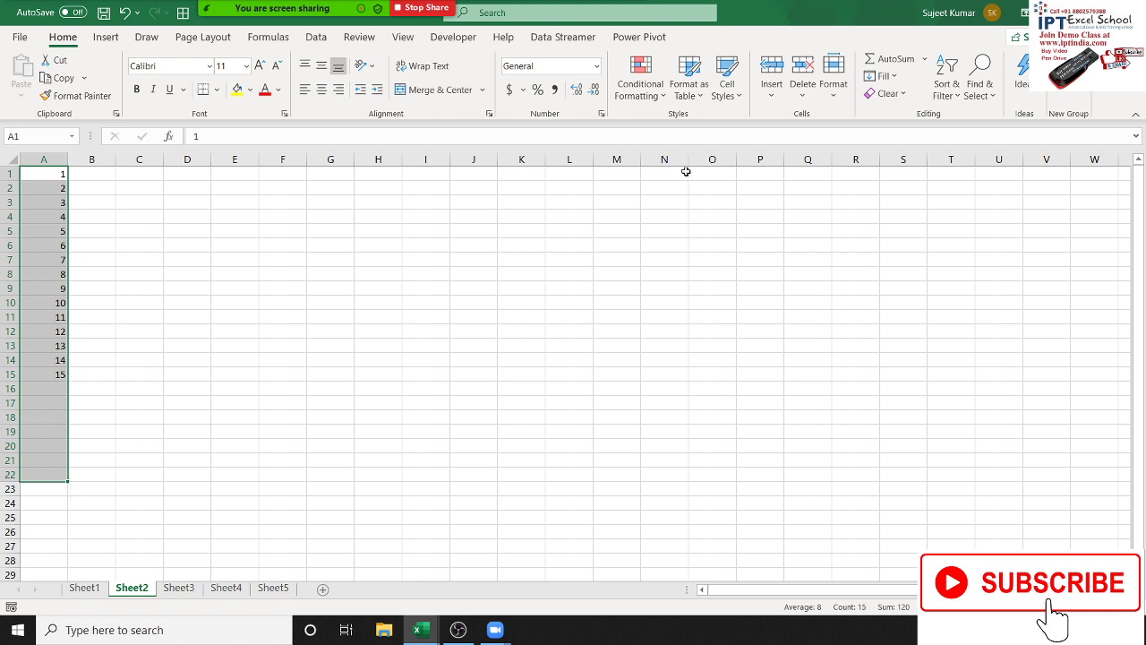
Step: Use Fill Series with step value 2 to fill A1:A22 with odd numbers 1 to 43
{"action": "left_click", "coordinate": [883, 76]}
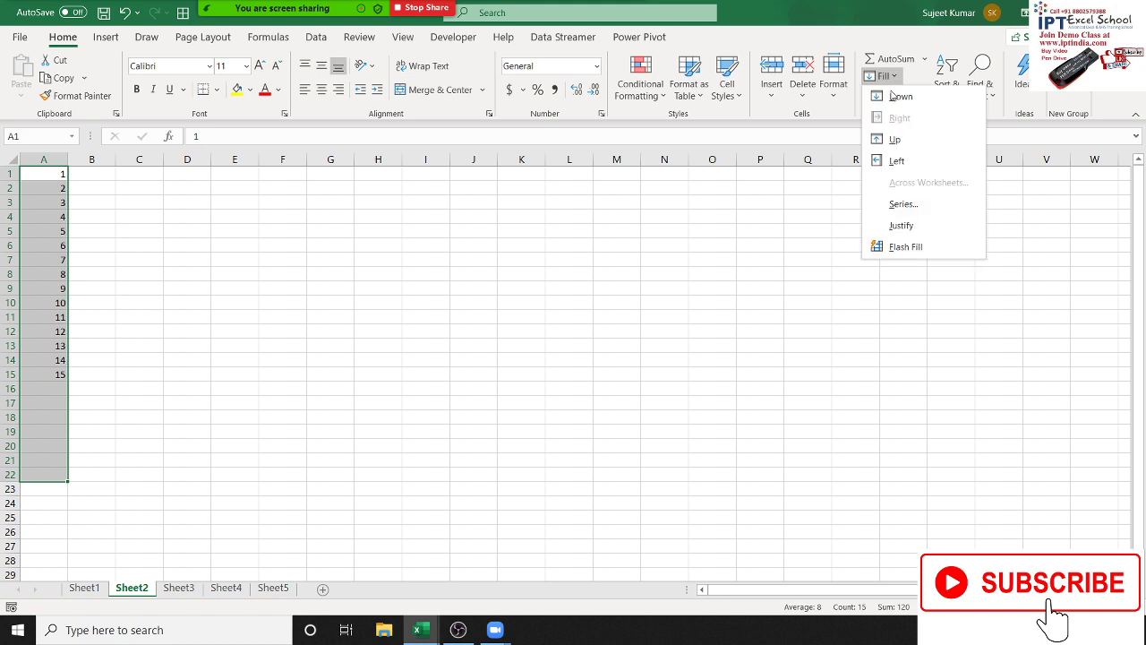
{"action": "left_click", "coordinate": [918, 206]}
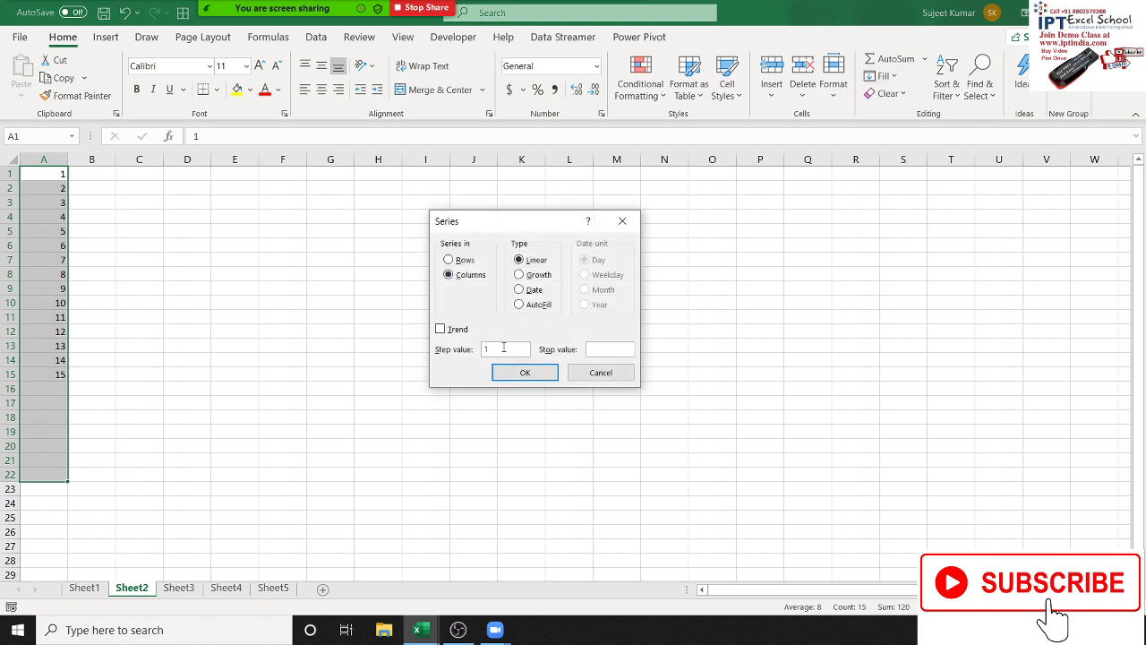
{"action": "type", "text": "2"}
{"action": "left_click", "coordinate": [513, 382]}
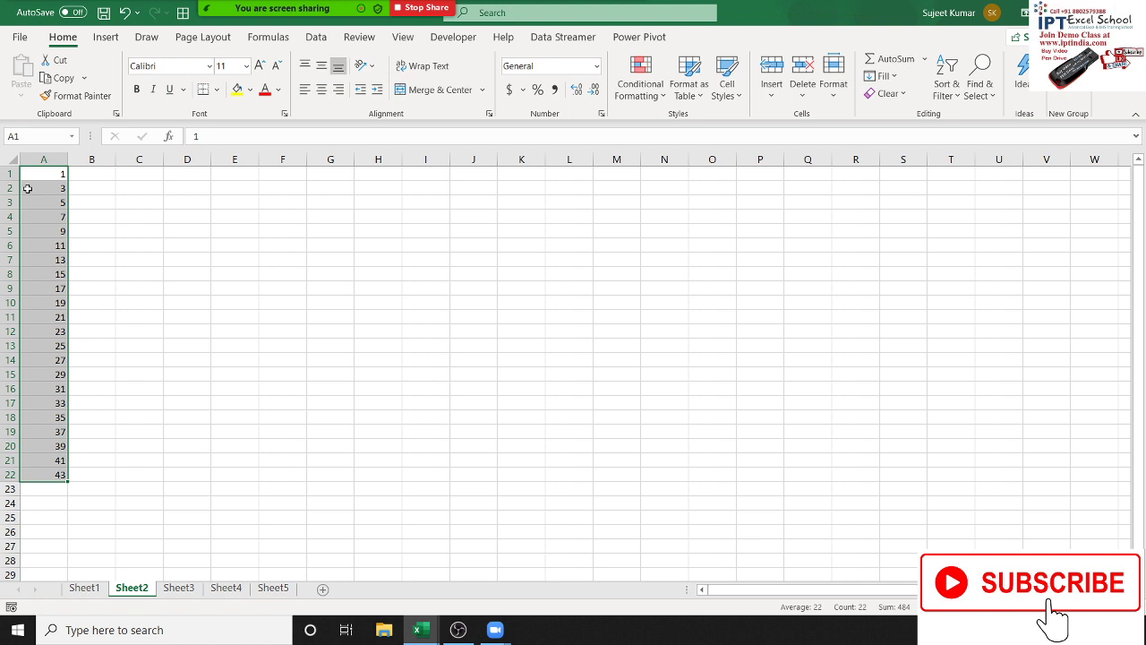
Step: Apply a Growth series with step value 2 to A1:A22, doubling from 1 to 2097152
{"action": "left_click", "coordinate": [885, 76]}
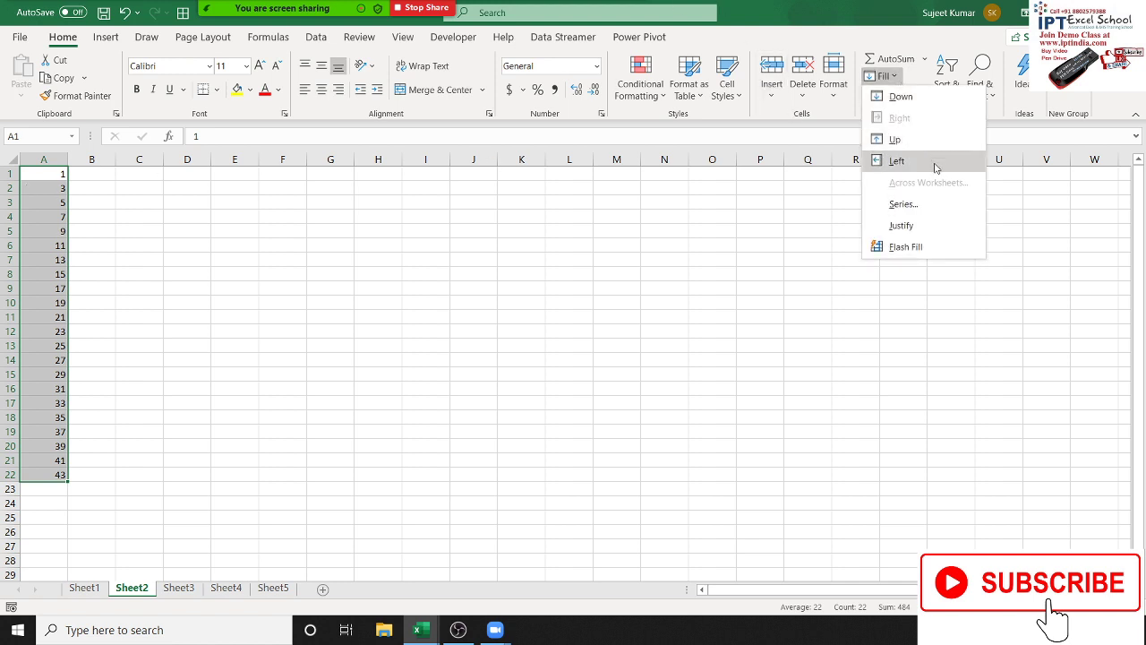
{"action": "left_click", "coordinate": [927, 210]}
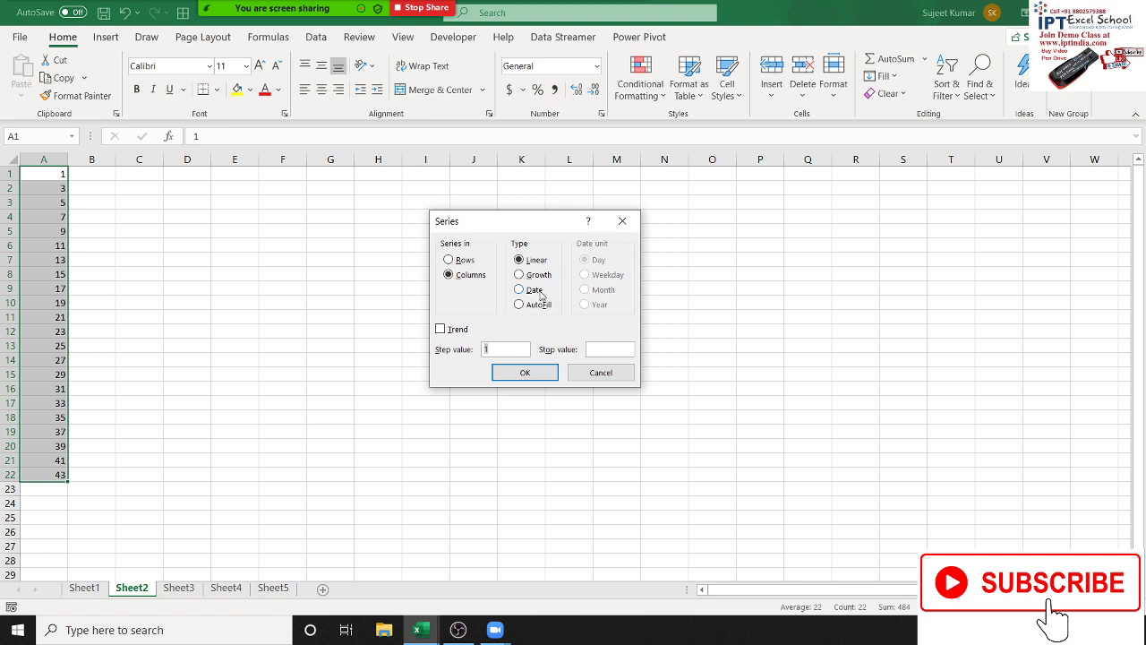
{"action": "left_click", "coordinate": [537, 276]}
{"action": "double_click", "coordinate": [485, 349]}
{"action": "type", "text": "2"}
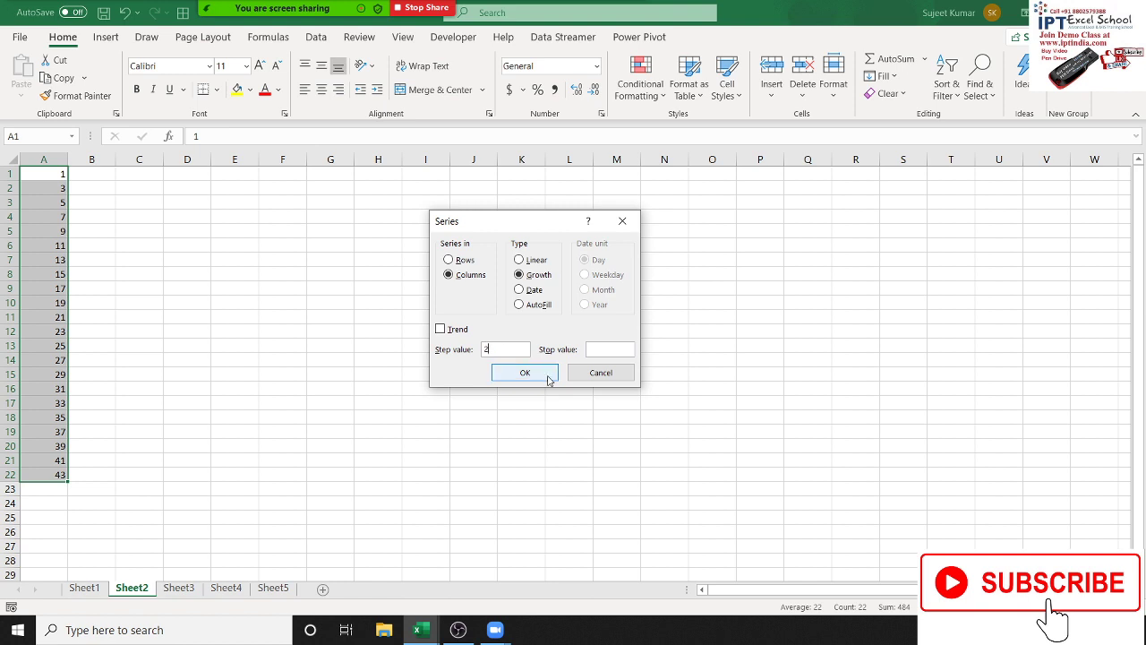
{"action": "left_click", "coordinate": [524, 373]}
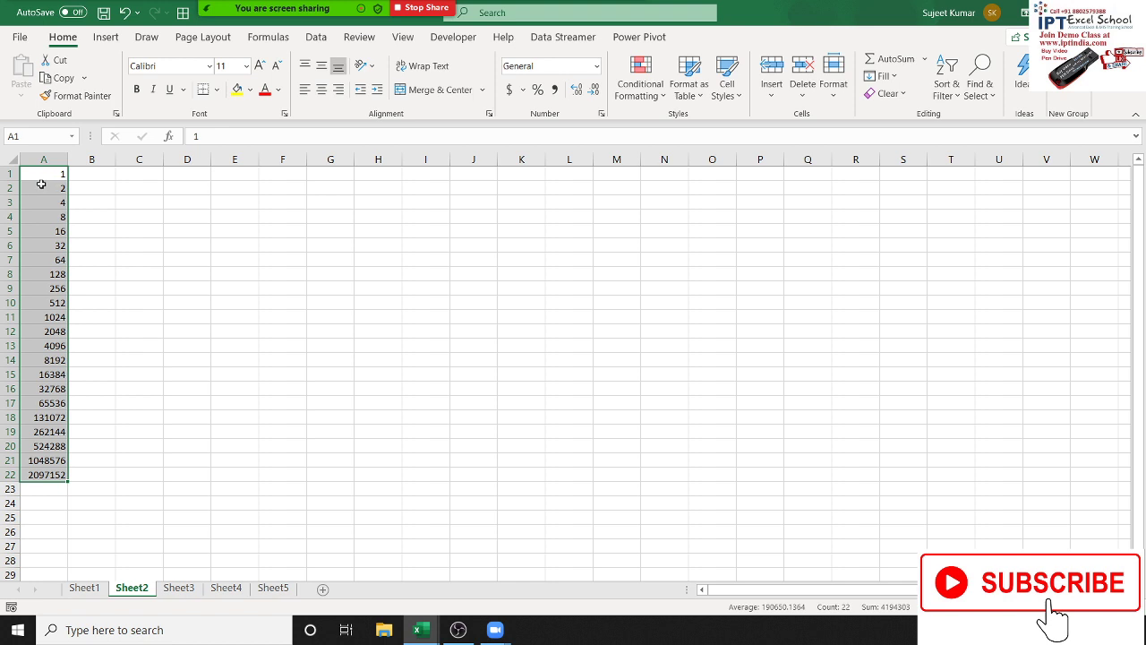
Step: Clear column A, enter today's date 5/18/2020 in A1, and select A1:A24
{"action": "key", "text": "ctrl+z"}
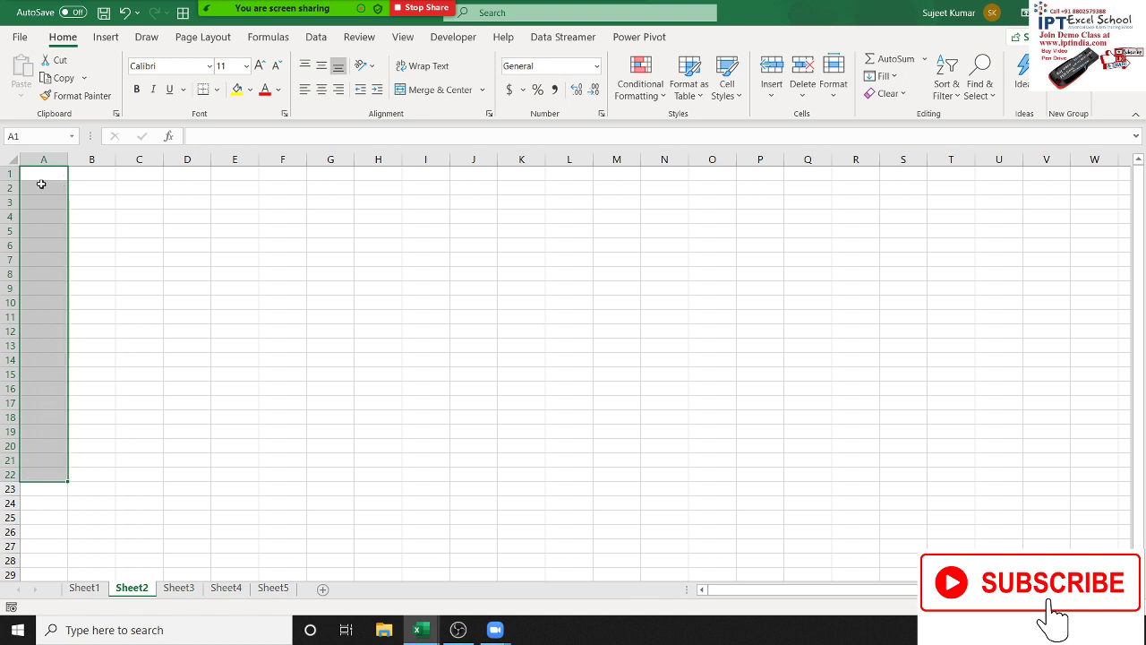
{"action": "key", "text": "ctrl+z"}
{"action": "key", "text": "ctrl+z"}
{"action": "key", "text": "ctrl+z"}
{"action": "type", "text": "1"}
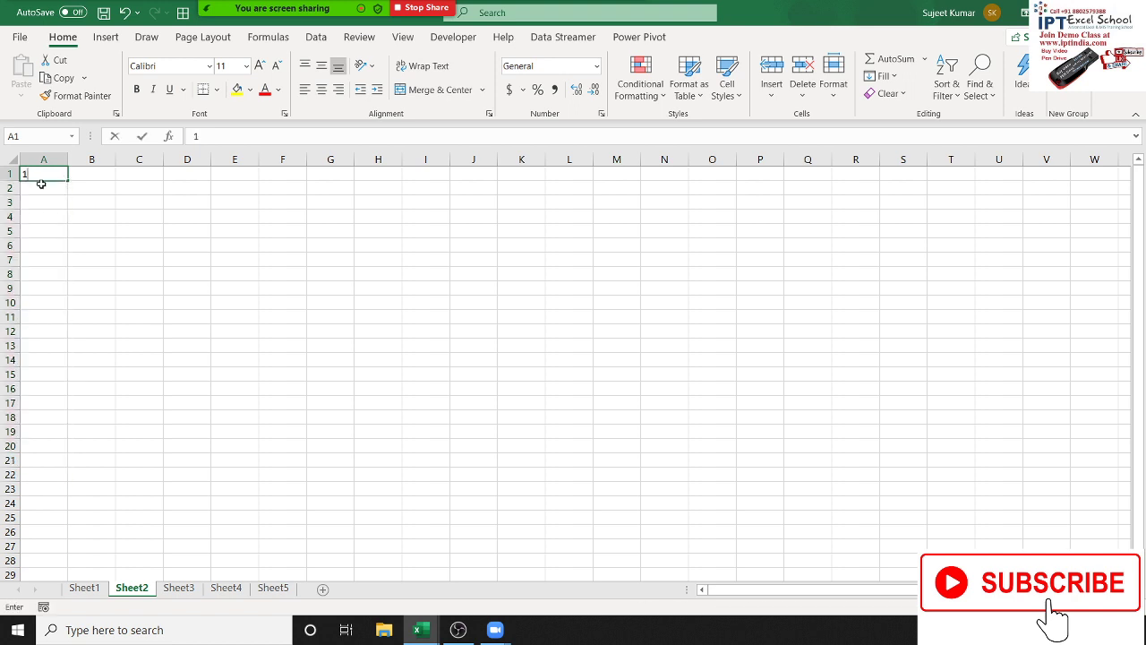
{"action": "type", "text": "/1"}
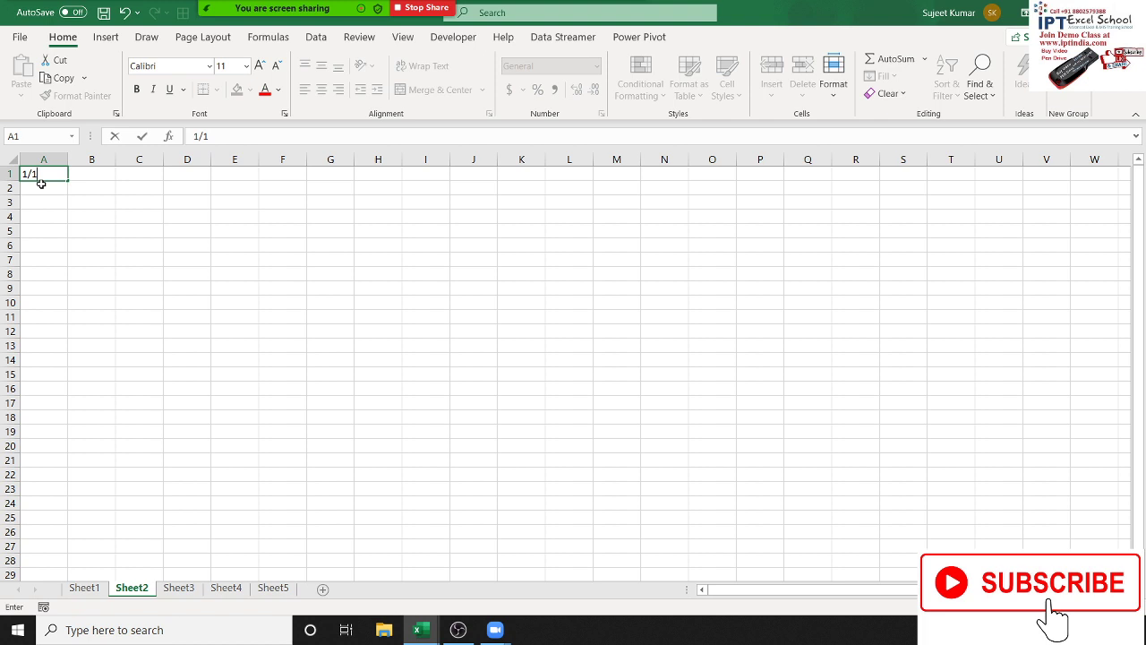
{"action": "key", "text": "Escape"}
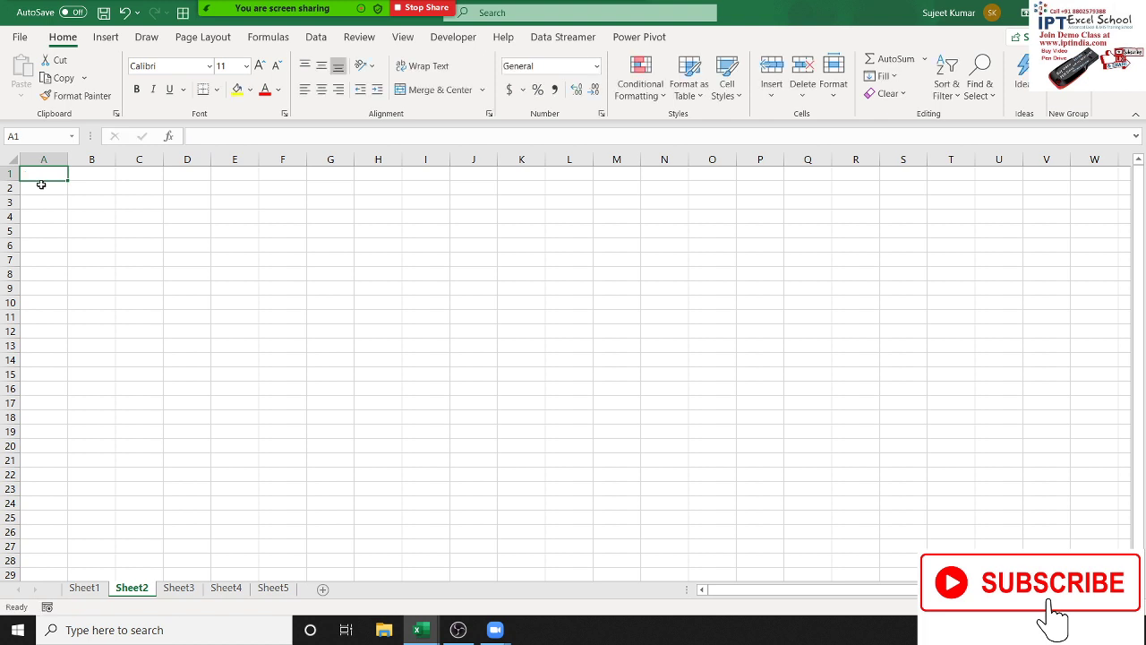
{"action": "key", "text": "ctrl+semicolon"}
{"action": "key", "text": "Return"}
{"action": "left_click_drag", "start_coordinate": [52, 175], "coordinate": [31, 503]}
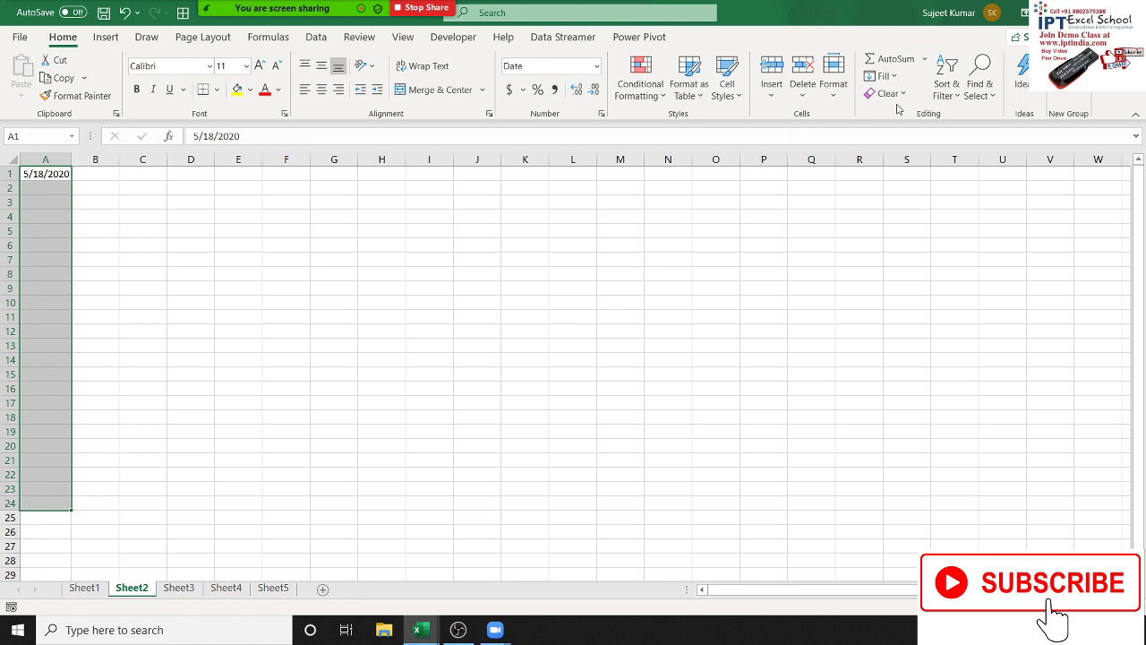
Step: Fill A1:A24 with a Date series stepping by Month, through 4/18/2022
{"action": "left_click", "coordinate": [882, 76]}
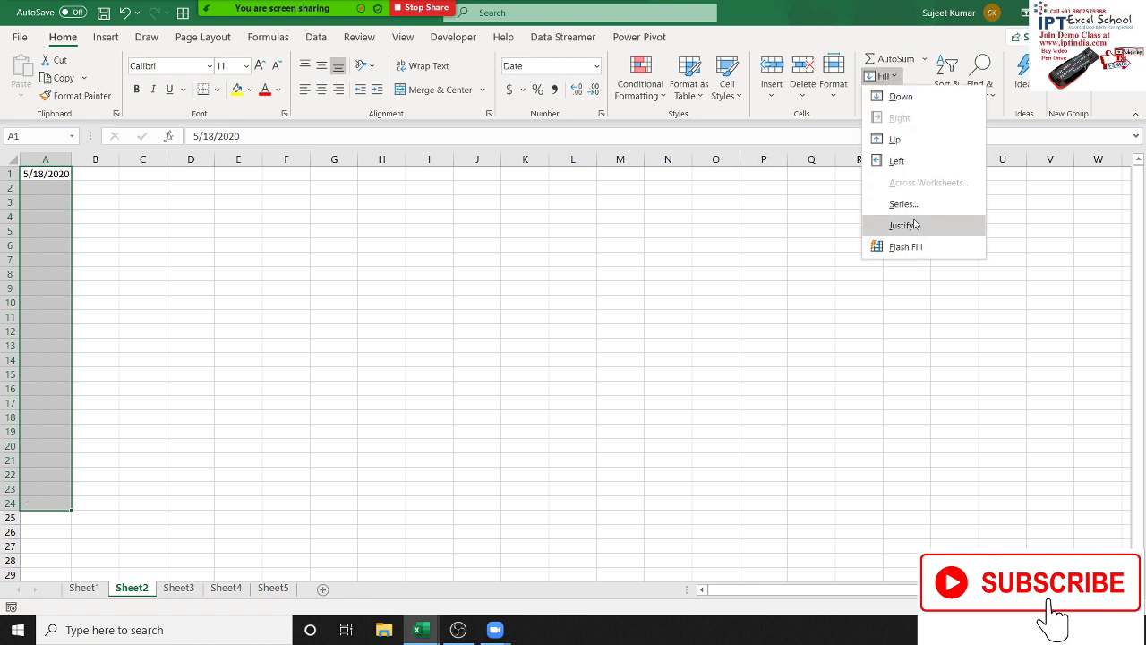
{"action": "left_click", "coordinate": [905, 204]}
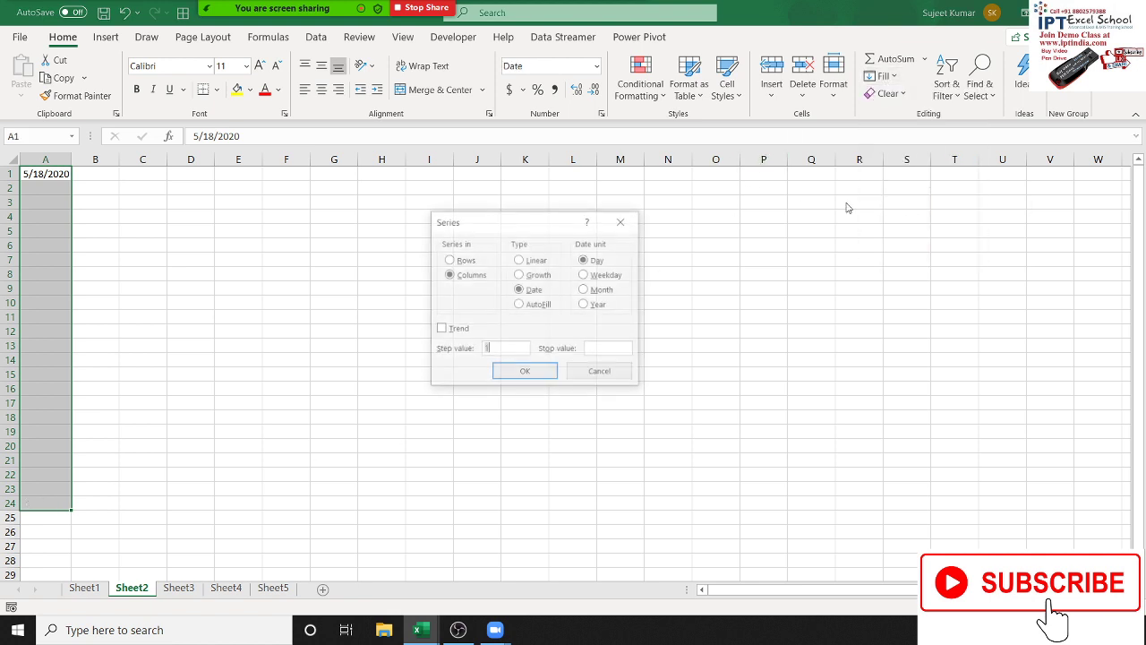
{"action": "left_click", "coordinate": [585, 291]}
{"action": "left_click", "coordinate": [540, 374]}
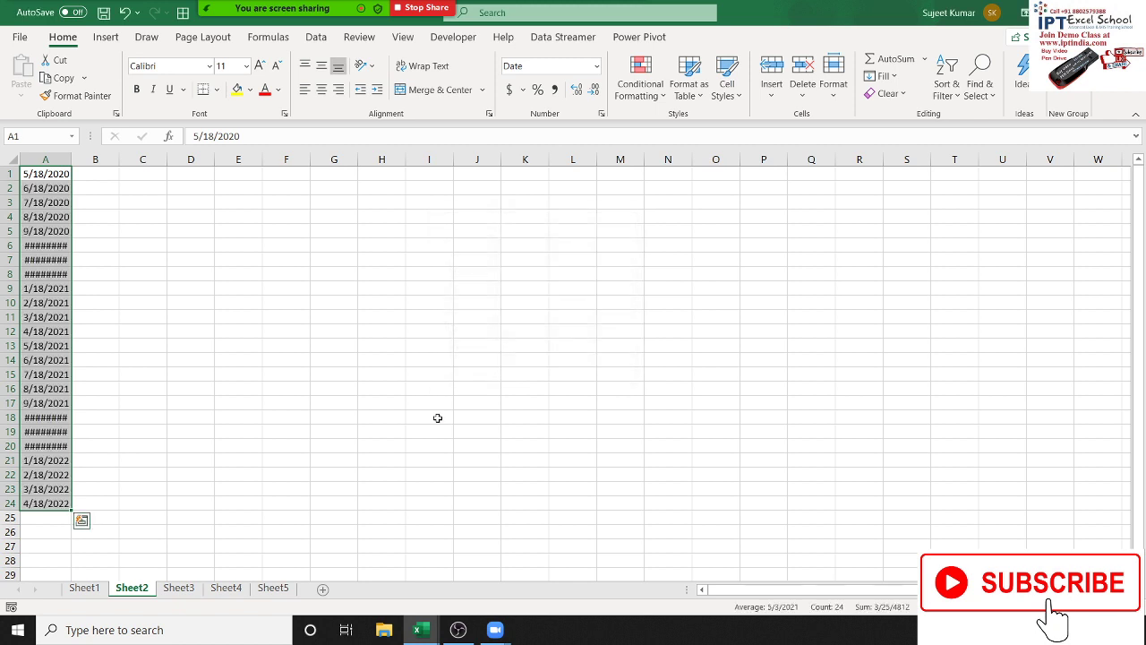
Step: AutoFit column A, then attempt Fill Justify on the dates and dismiss the warning
{"action": "double_click", "coordinate": [72, 159]}
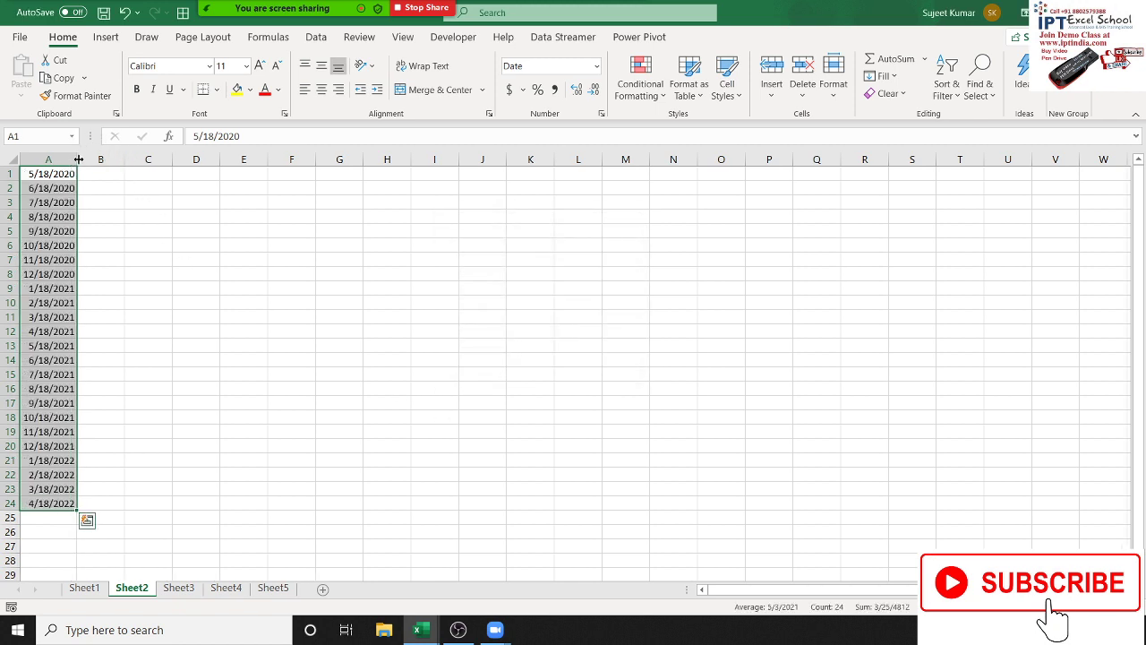
{"action": "left_click", "coordinate": [887, 93]}
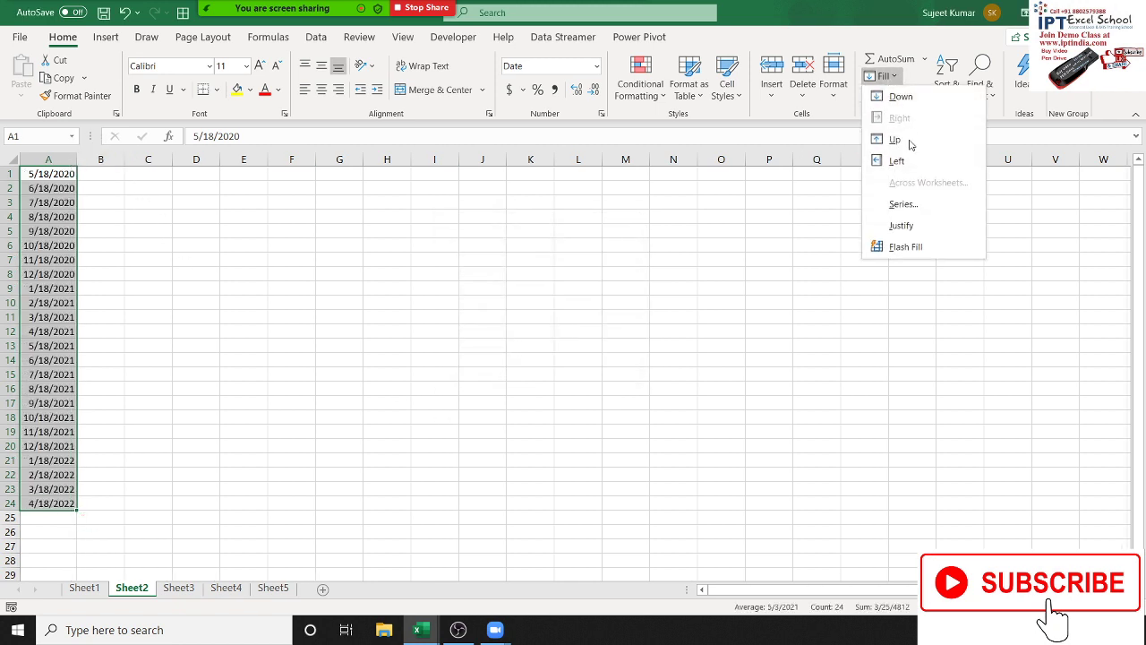
{"action": "left_click", "coordinate": [909, 224]}
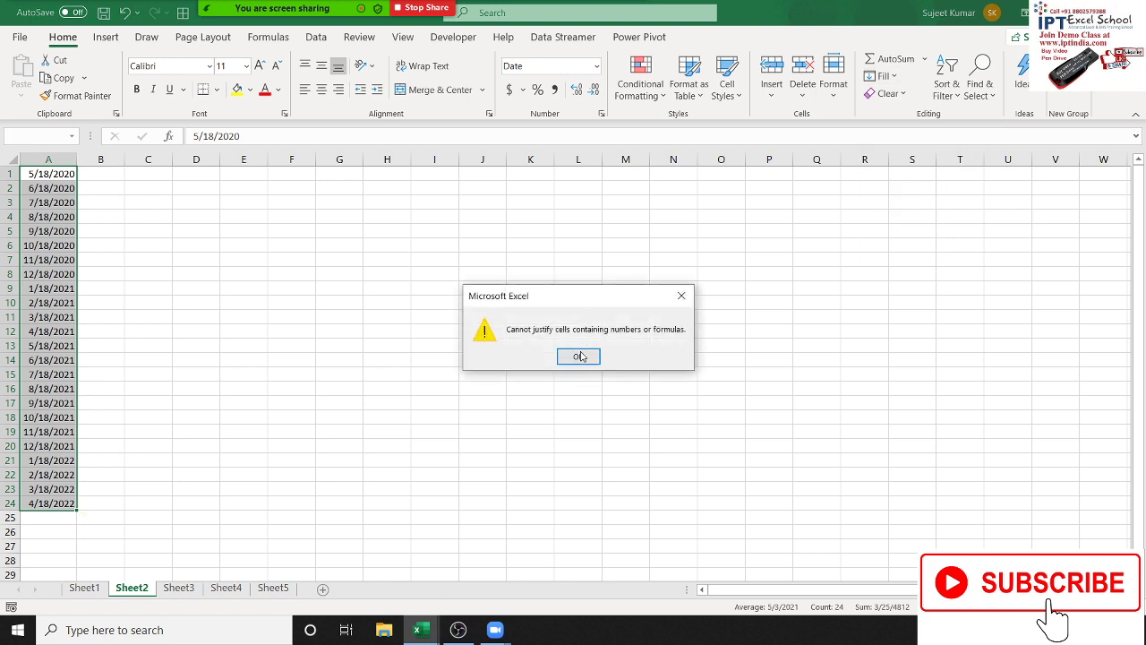
{"action": "left_click", "coordinate": [580, 355]}
Step: Refill column A with a Weekday date series from 5/18/2020 to 6/18/2020
{"action": "left_click", "coordinate": [882, 76]}
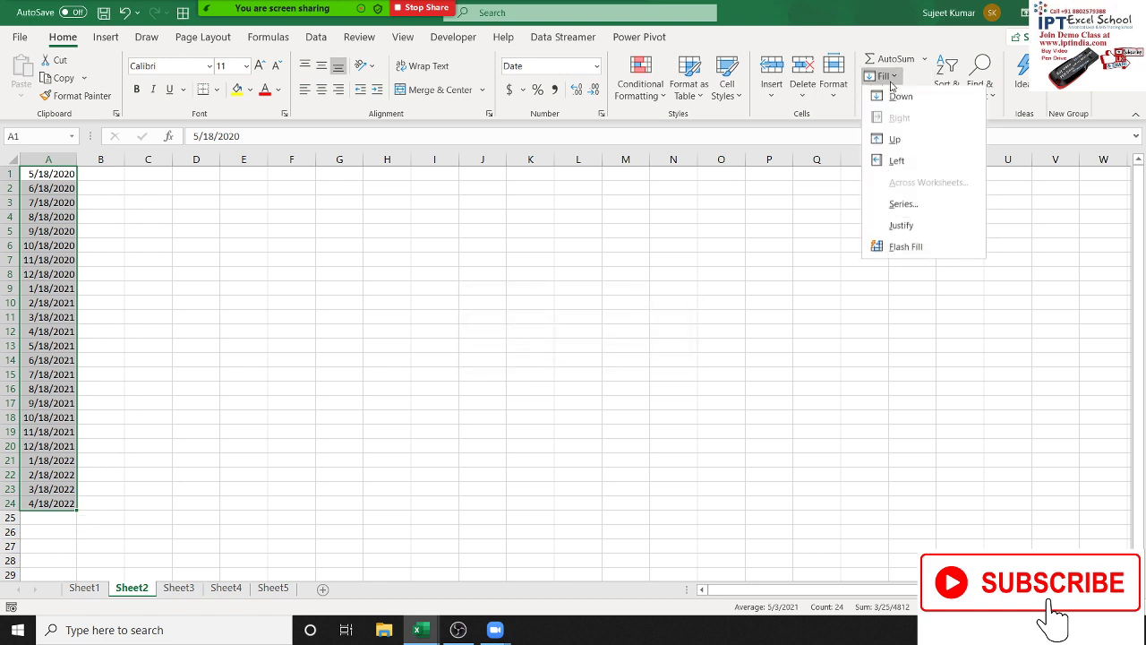
{"action": "left_click", "coordinate": [882, 205]}
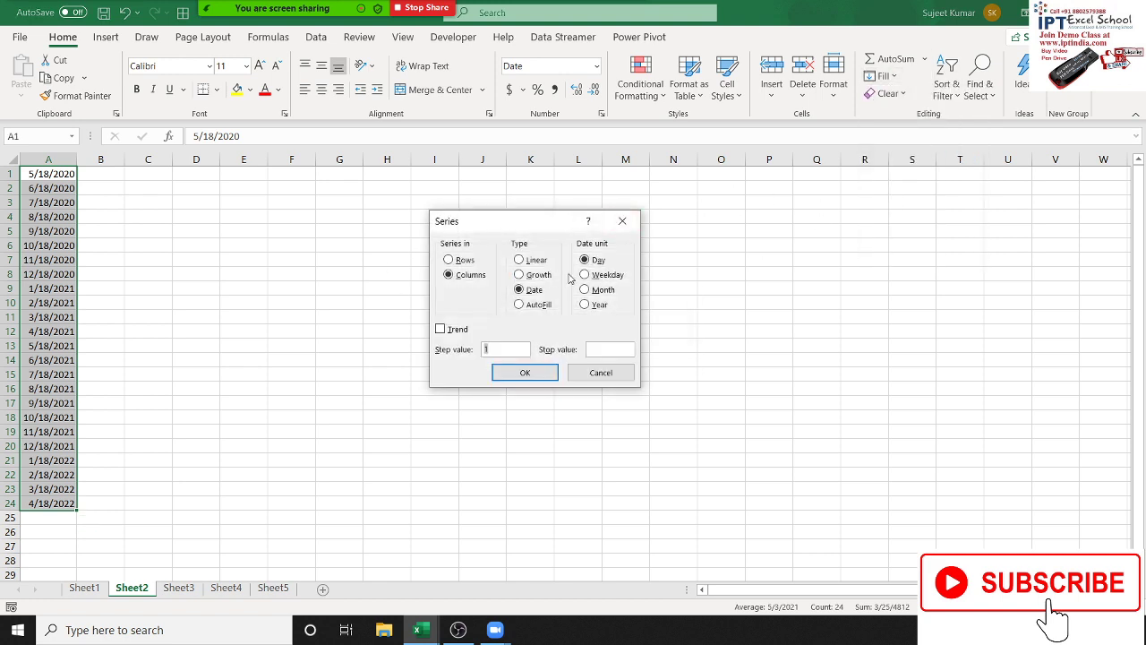
{"action": "left_click", "coordinate": [584, 276]}
{"action": "left_click", "coordinate": [521, 373]}
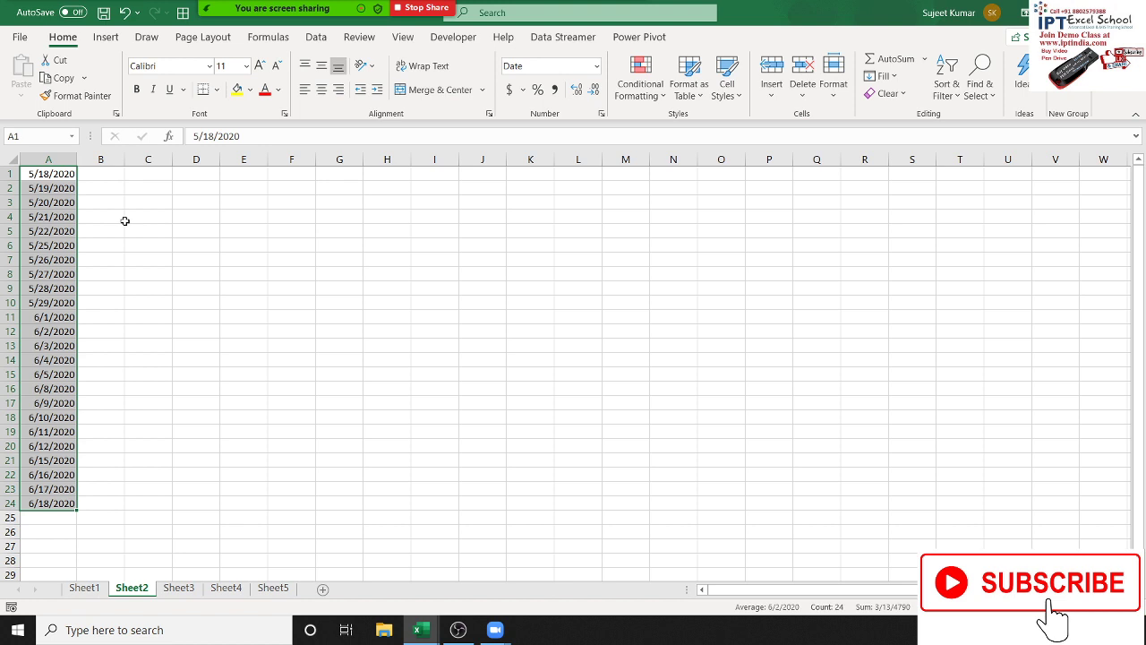
Step: Clear the dates, enter the first name in A1, and fill the names list down to A20
{"action": "key", "text": "Delete"}
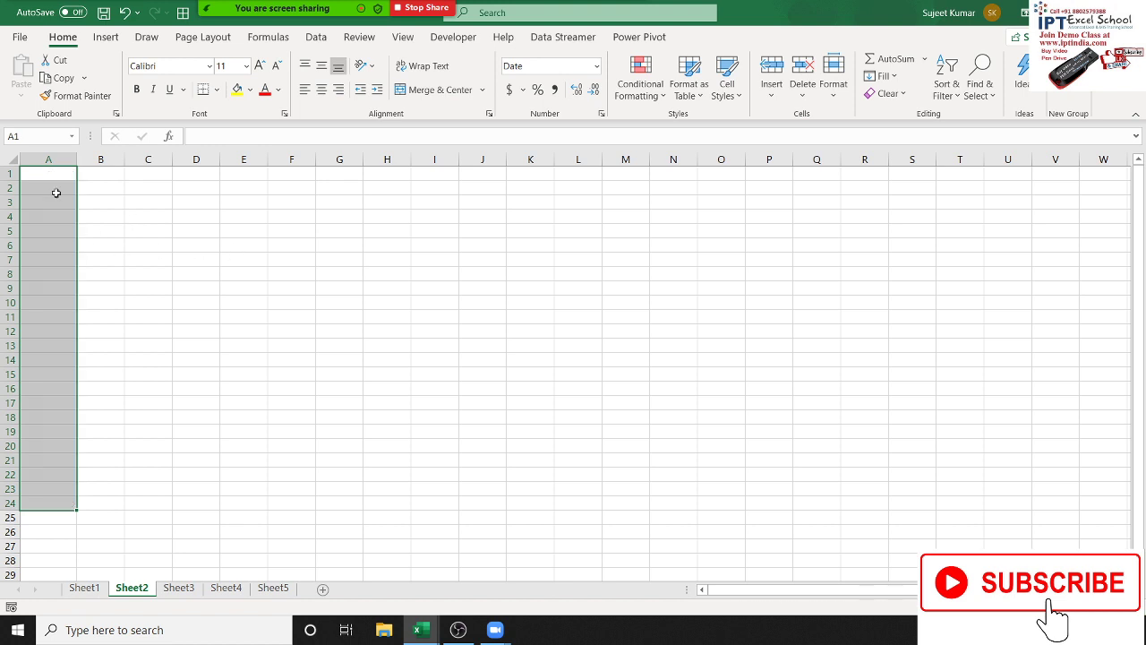
{"action": "left_click", "coordinate": [49, 176]}
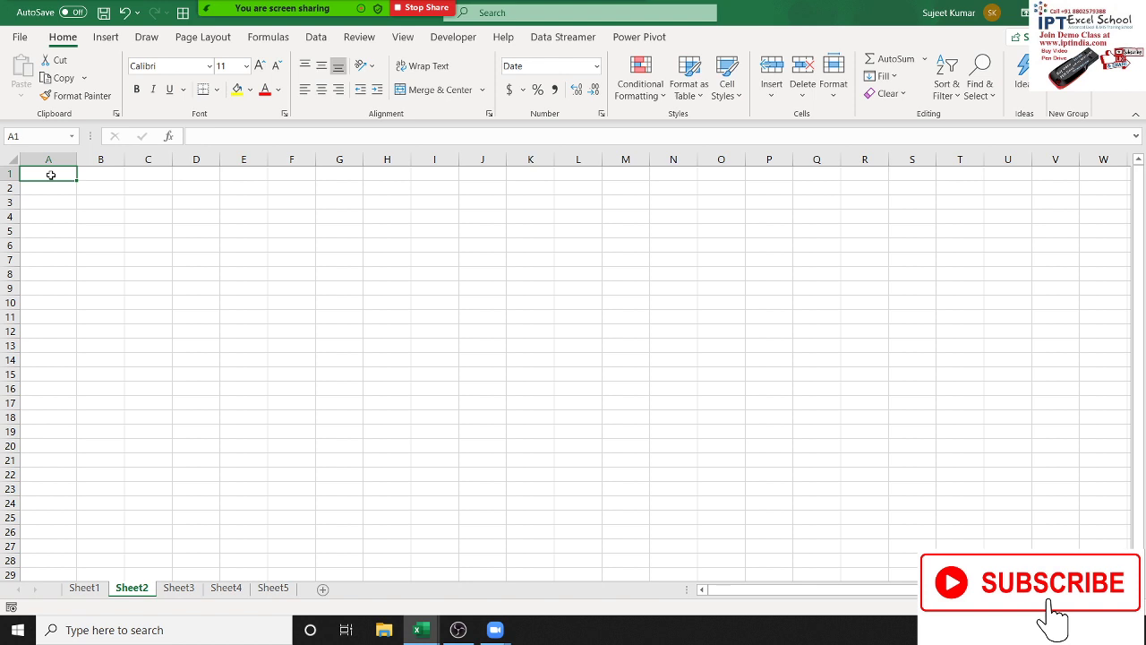
{"action": "type", "text": "Puja"}
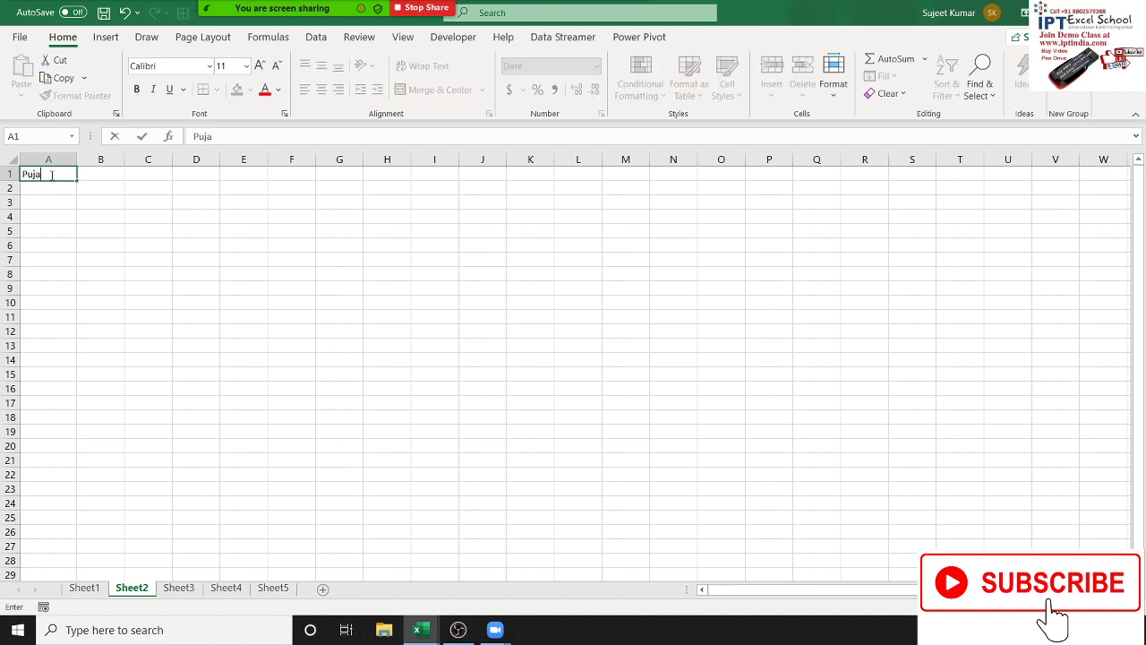
{"action": "key", "text": "Return"}
{"action": "left_click", "coordinate": [51, 174]}
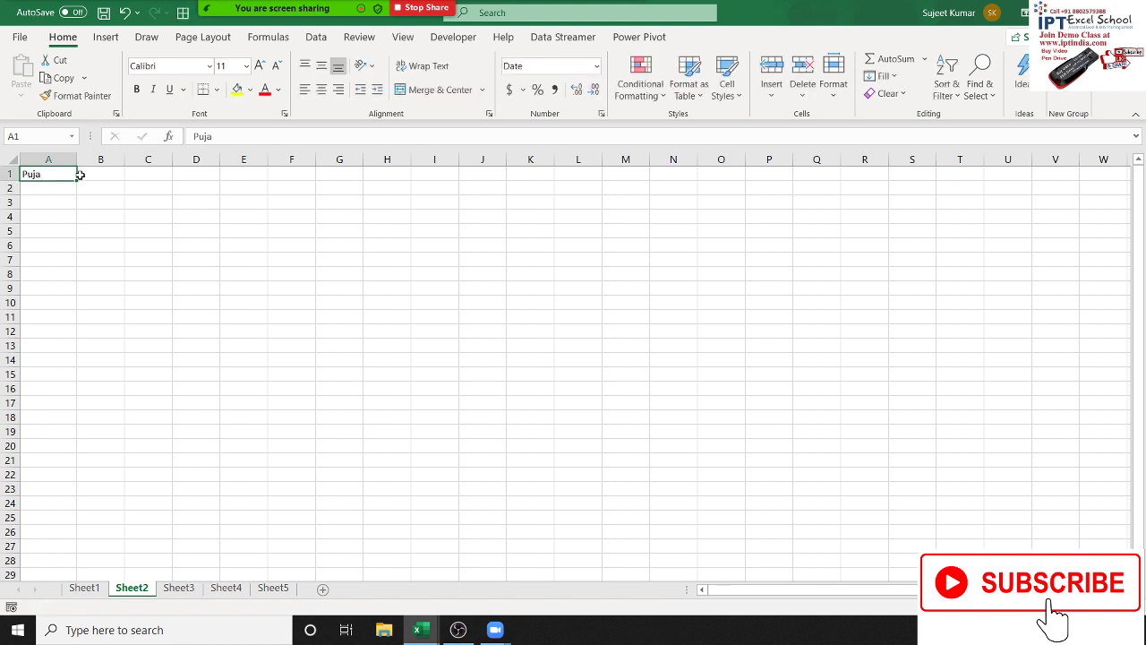
{"action": "left_click_drag", "start_coordinate": [78, 182], "coordinate": [65, 458]}
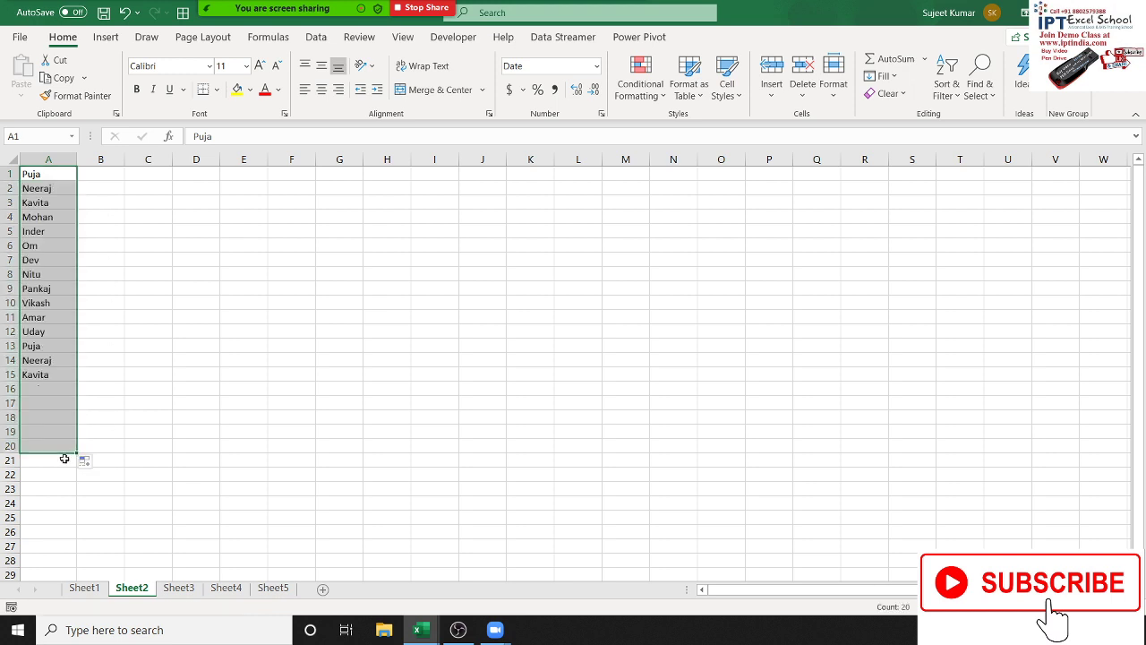
{"action": "left_click", "coordinate": [157, 299]}
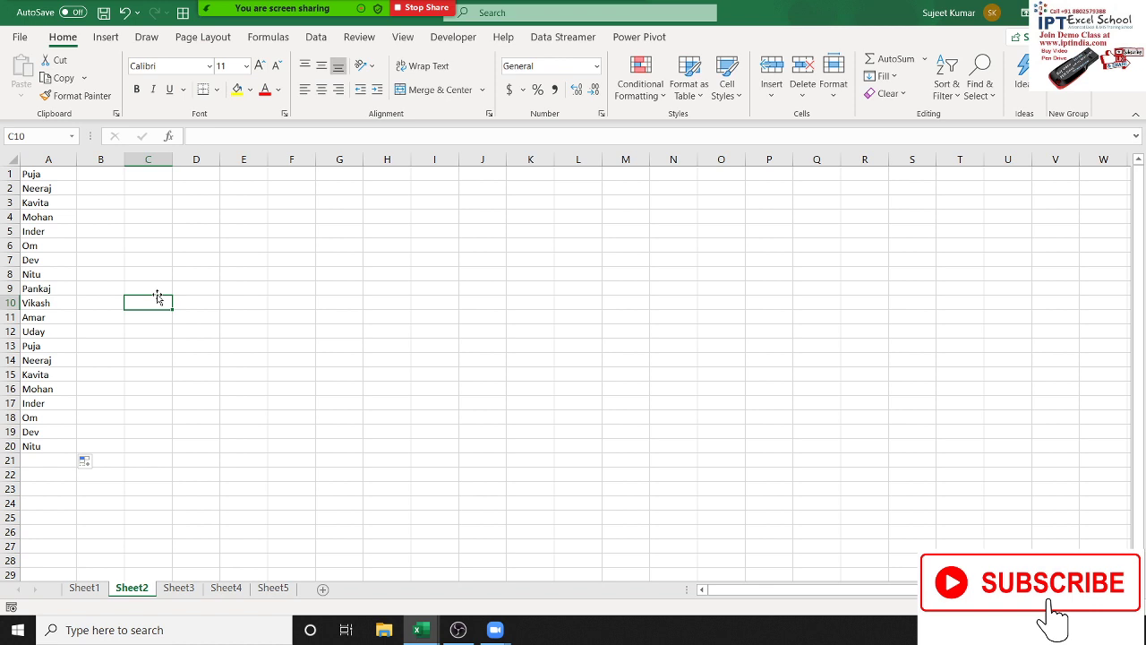
Step: Widen column A to width 170 and select the names in A1:A20
{"action": "left_click", "coordinate": [97, 174]}
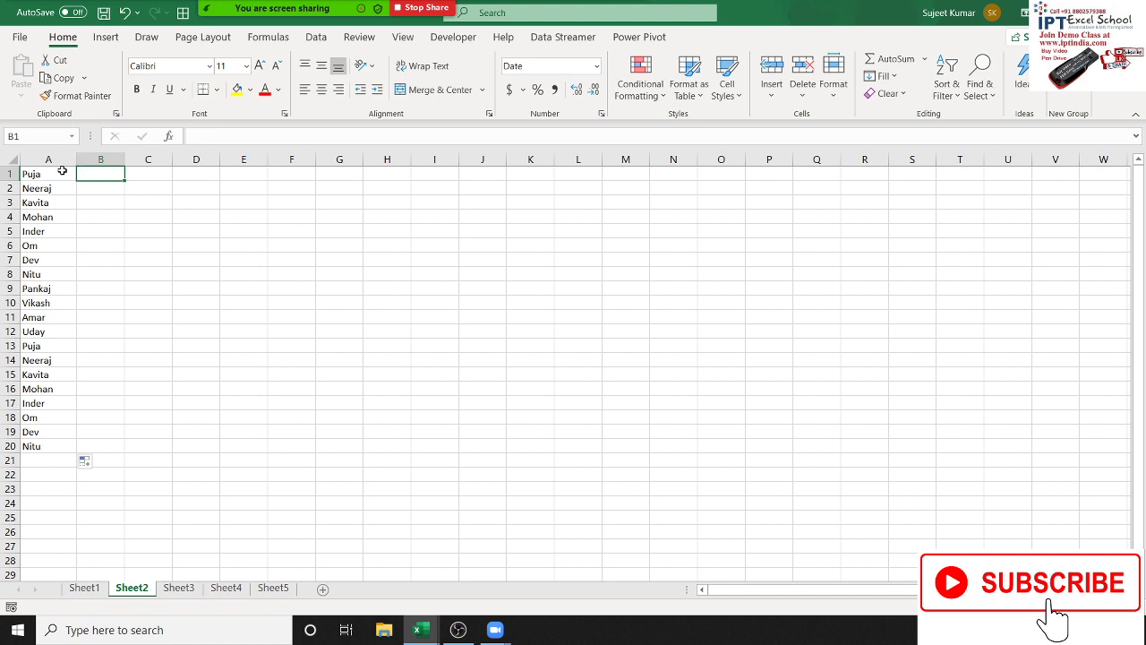
{"action": "left_click_drag", "start_coordinate": [79, 161], "coordinate": [939, 217]}
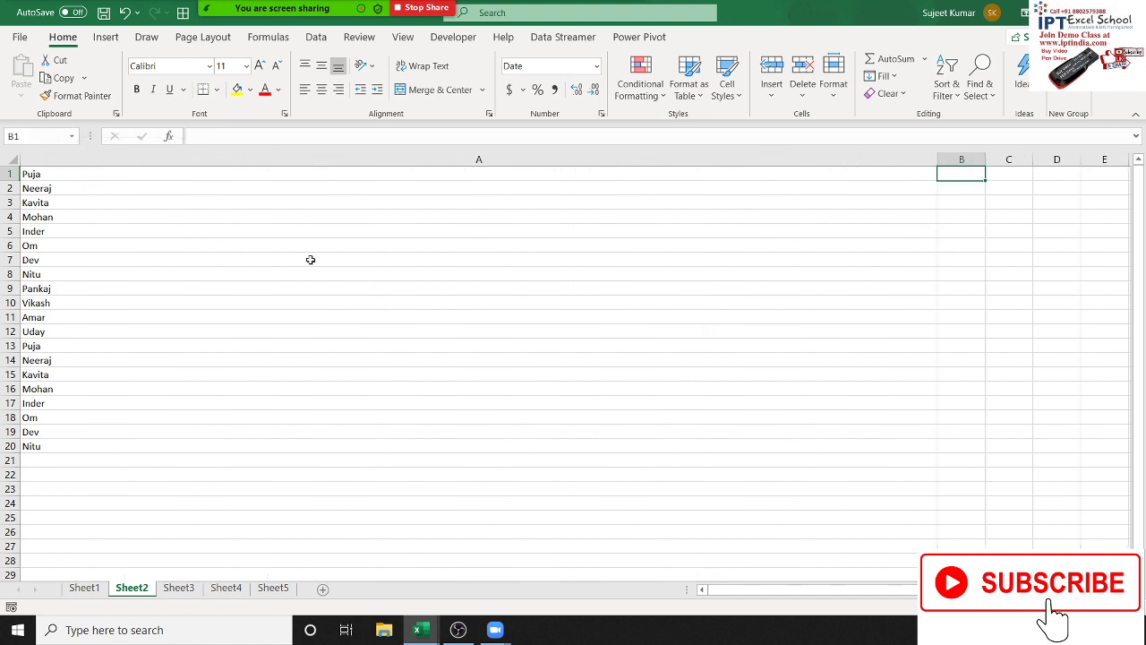
{"action": "left_click_drag", "start_coordinate": [302, 174], "coordinate": [282, 443]}
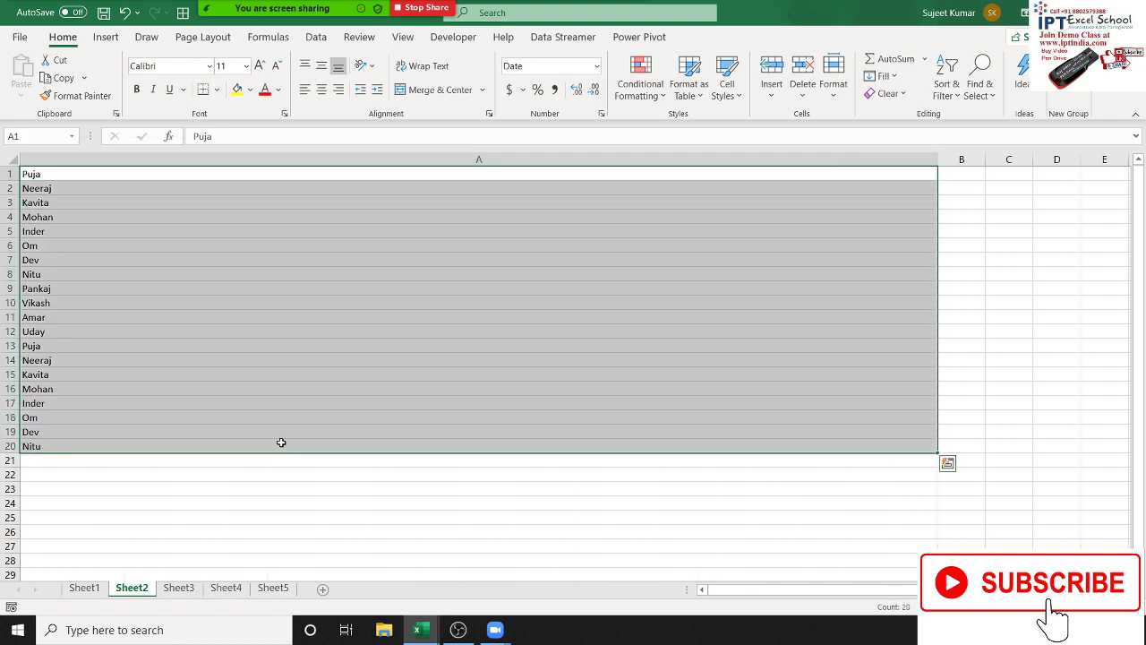
Step: Fill Justify the twenty names into one line in A1, then narrow column A
{"action": "left_click", "coordinate": [947, 90]}
{"action": "left_click", "coordinate": [892, 81]}
{"action": "left_click", "coordinate": [892, 85]}
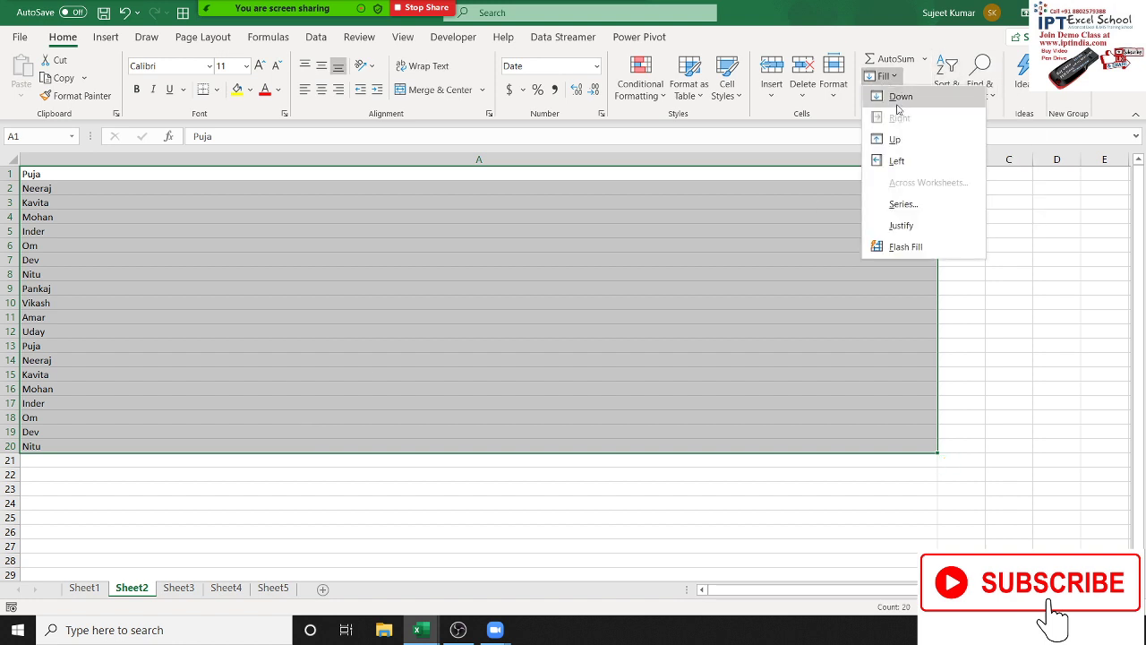
{"action": "left_click", "coordinate": [901, 226]}
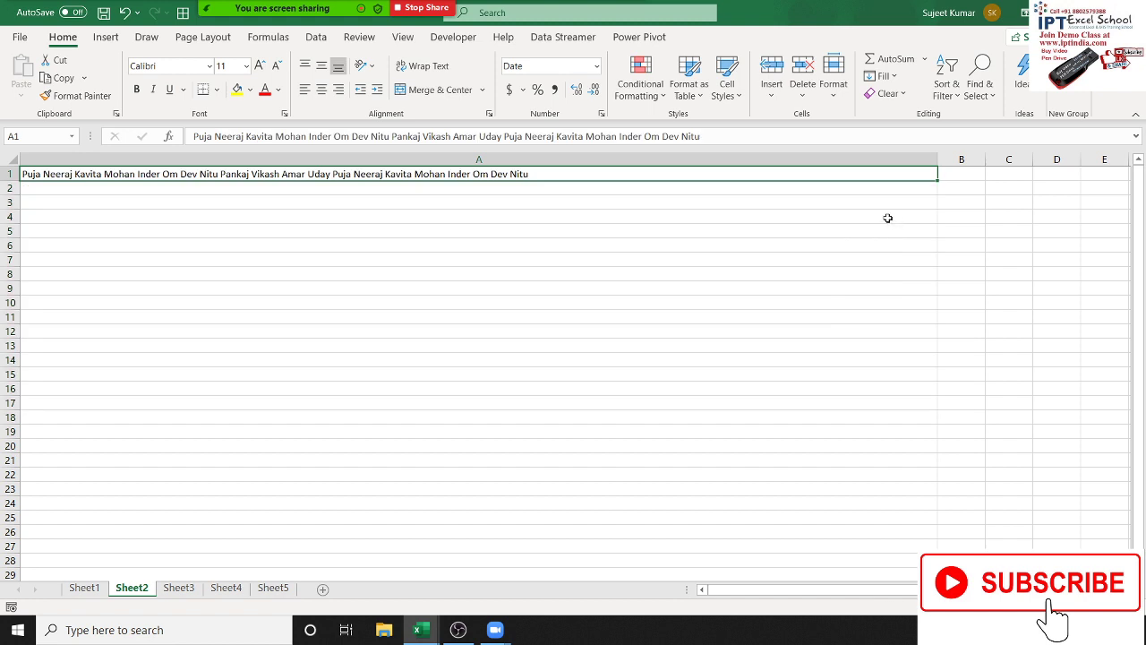
{"action": "mouse_move", "coordinate": [937, 159]}
{"action": "left_mouse_down"}
{"action": "mouse_move", "coordinate": [333, 160]}
{"action": "mouse_move", "coordinate": [274, 187]}
{"action": "left_mouse_up"}
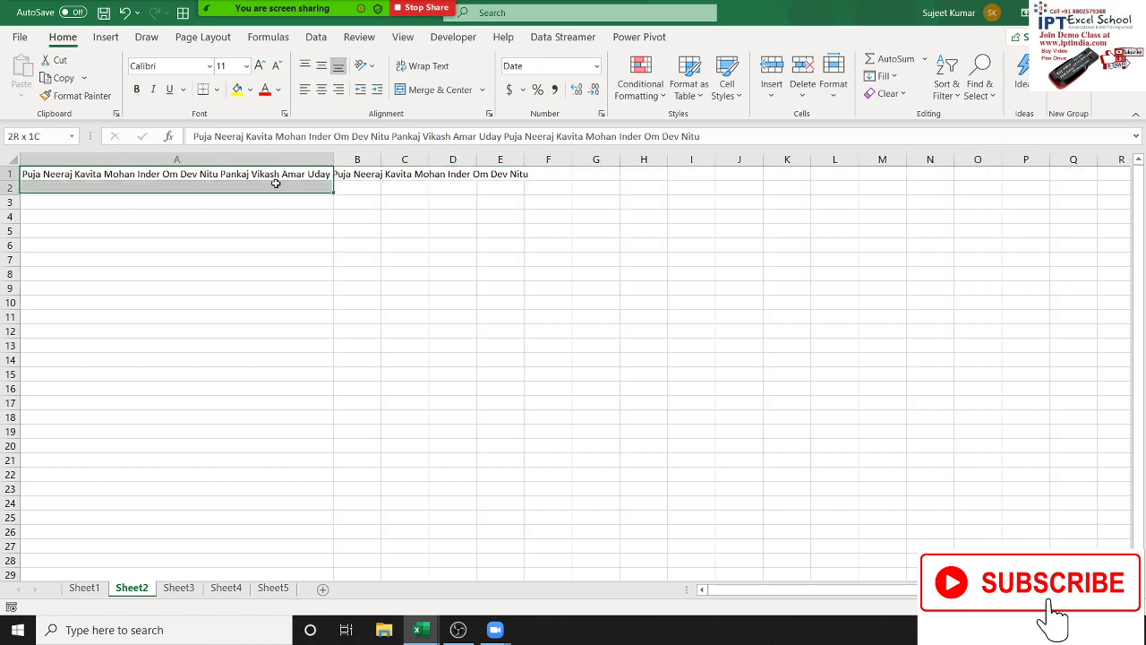
Step: Rewrap the joined names with Fill Justify, then narrow column A further
{"action": "left_click", "coordinate": [885, 77]}
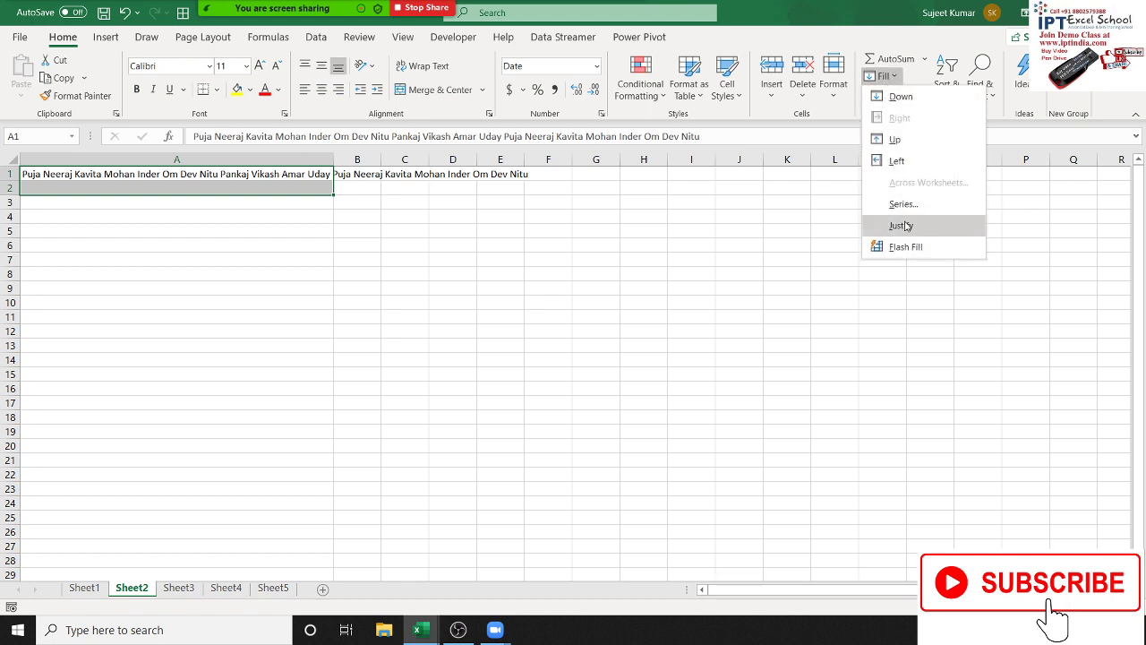
{"action": "left_click", "coordinate": [902, 226]}
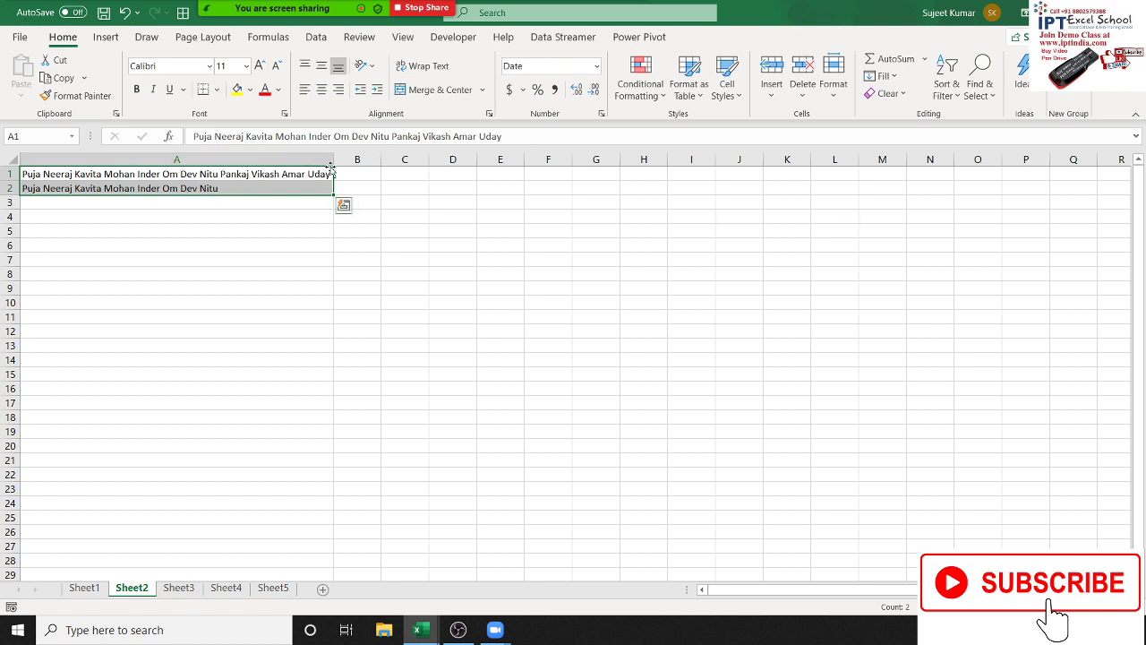
{"action": "left_click_drag", "start_coordinate": [331, 168], "coordinate": [42, 188]}
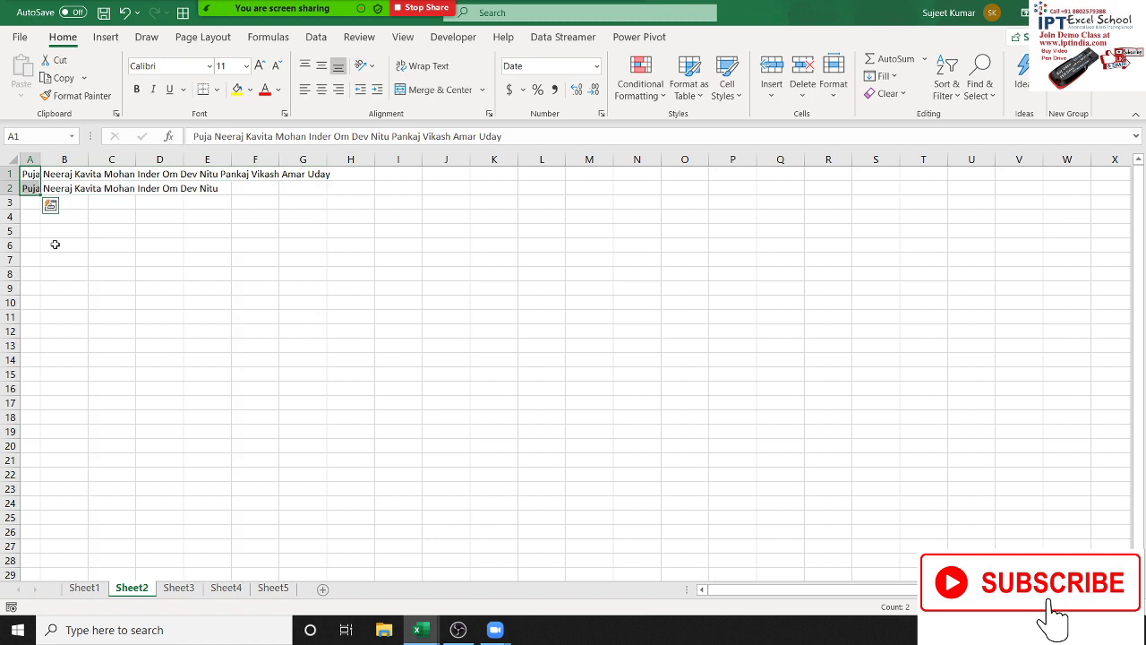
Step: Fill Justify again, accepting the overflow warning, so each name occupies its own cell in A1:A20
{"action": "left_click", "coordinate": [884, 76]}
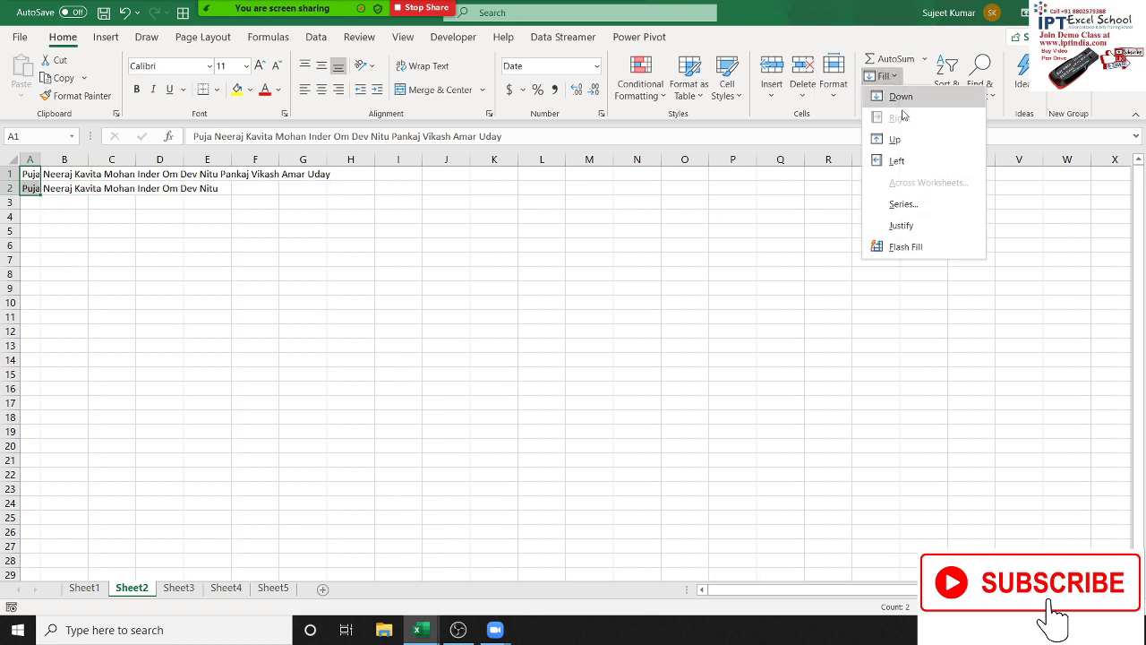
{"action": "left_click", "coordinate": [902, 229]}
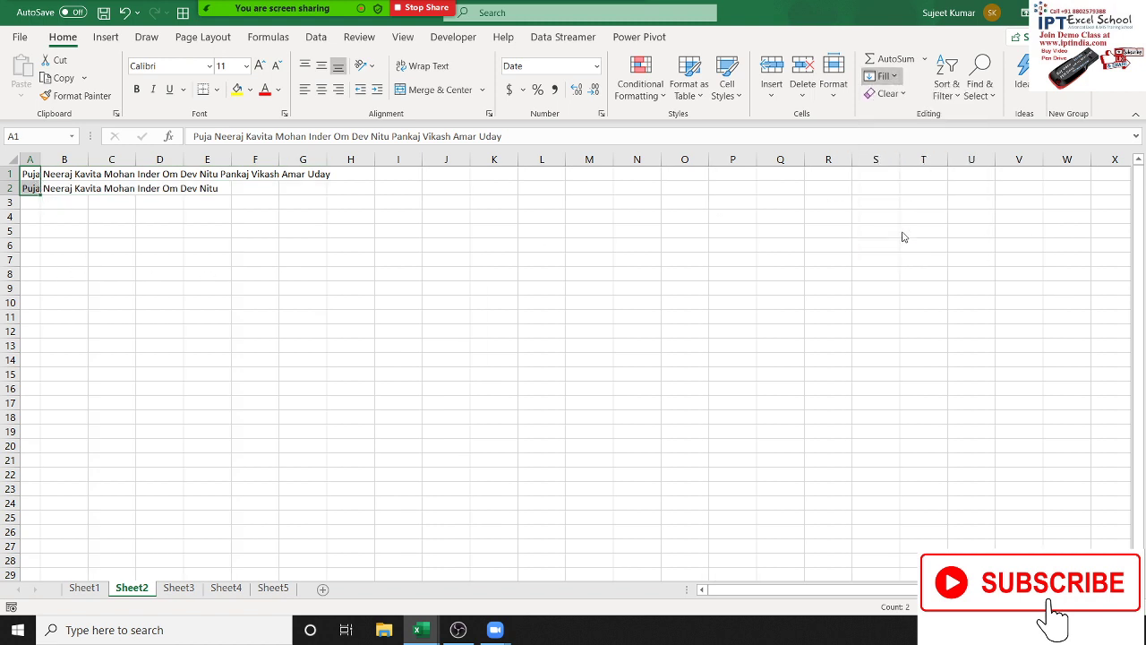
{"action": "left_click", "coordinate": [549, 355]}
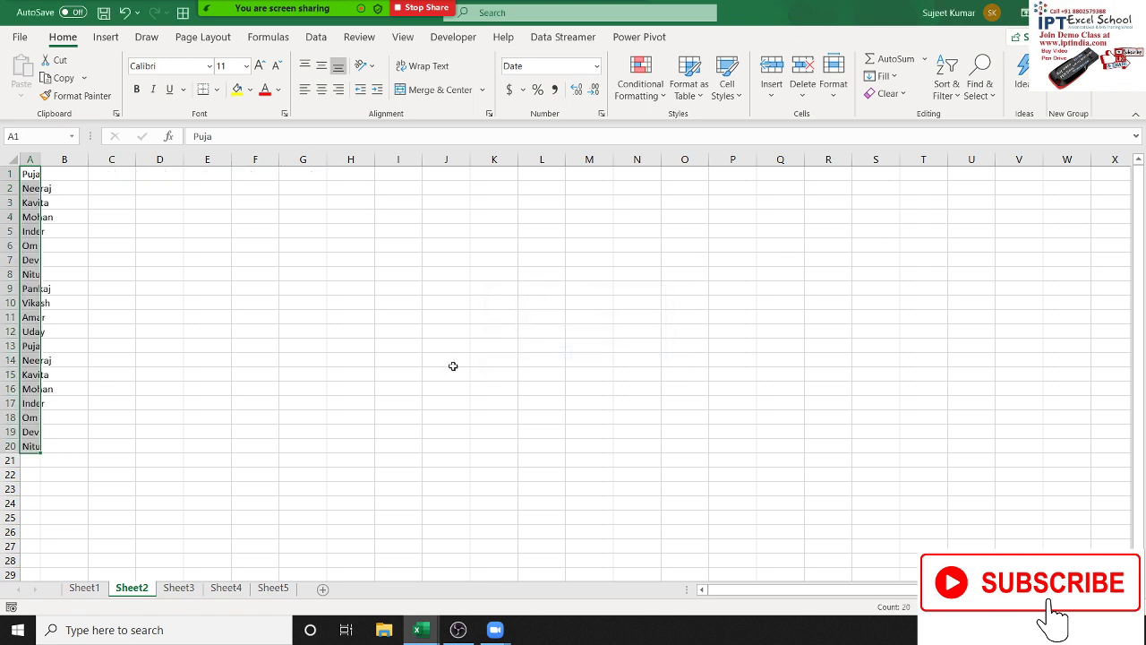
{"action": "left_click", "coordinate": [202, 303]}
{"action": "left_click", "coordinate": [32, 160]}
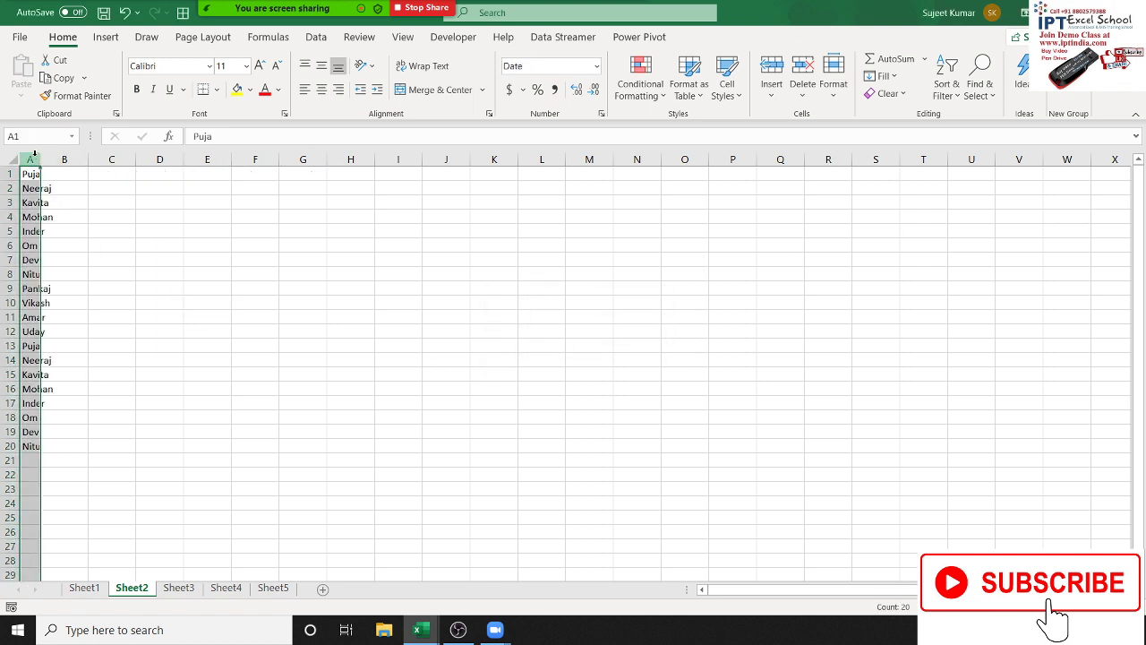
Step: Auto-fit column A and enter =TEXTJOIN(",",,A1:A20) in B1 to join the names with commas
{"action": "double_click", "coordinate": [41, 159]}
{"action": "left_click", "coordinate": [85, 174]}
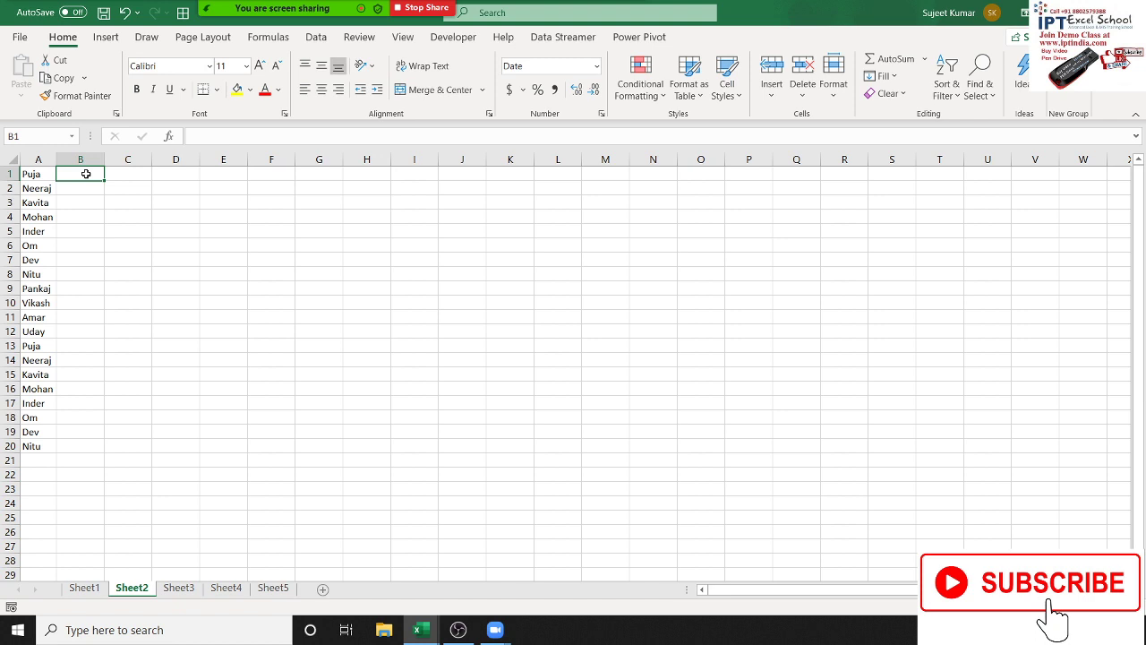
{"action": "type", "text": "=te"}
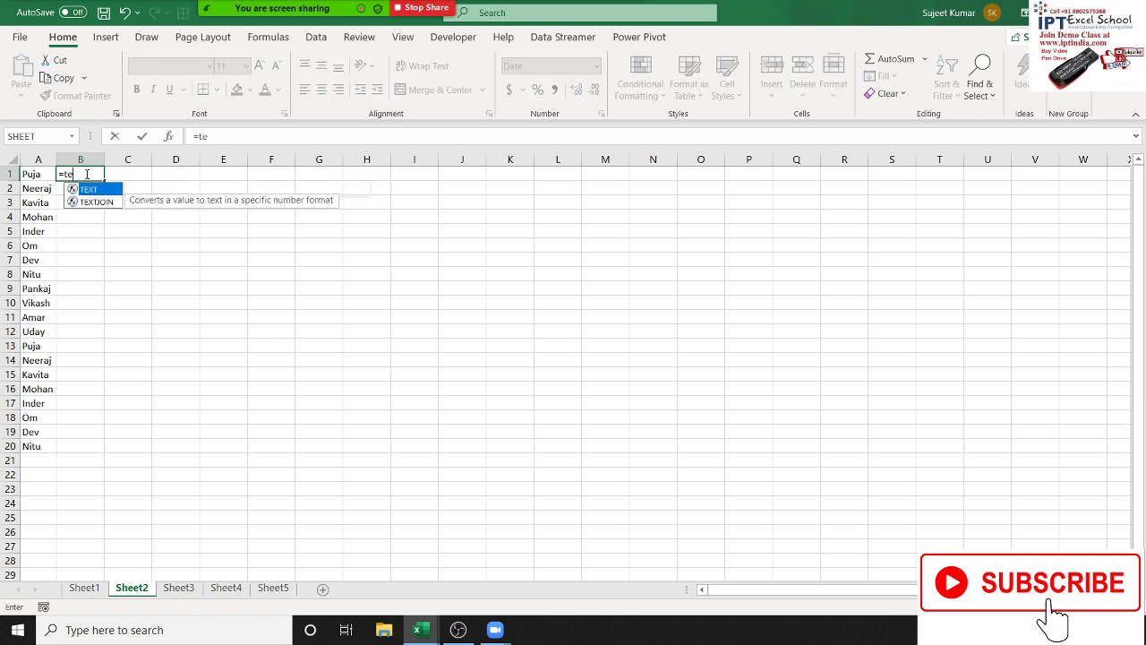
{"action": "key", "text": "Down"}
{"action": "key", "text": "Tab"}
{"action": "type", "text": "\""}
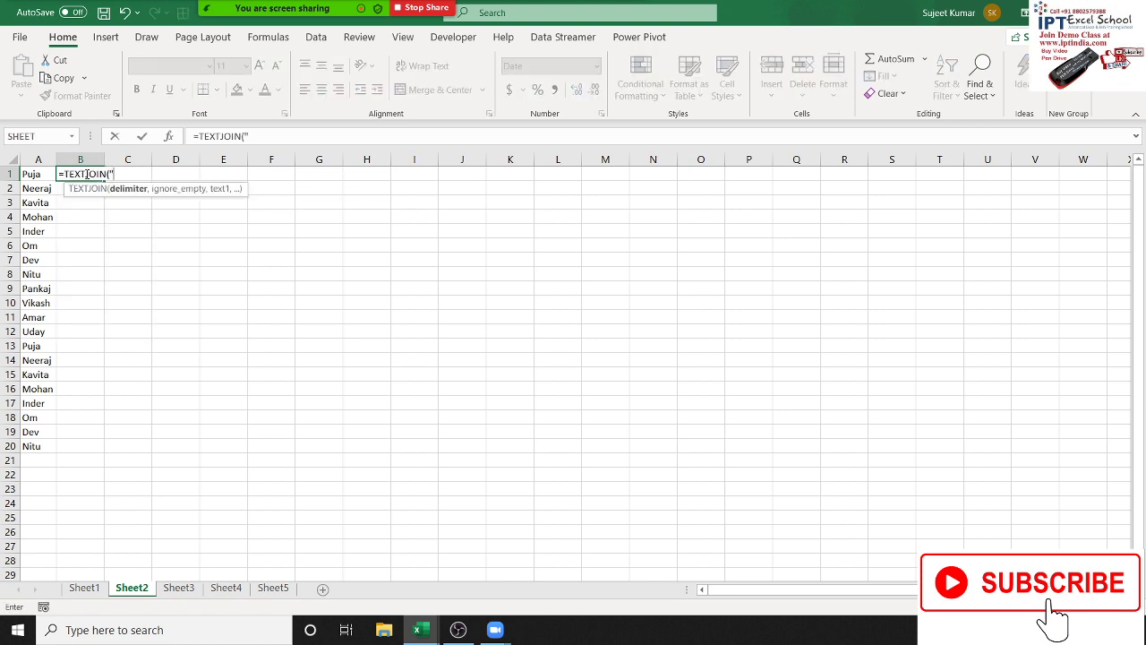
{"action": "type", "text": ",\","}
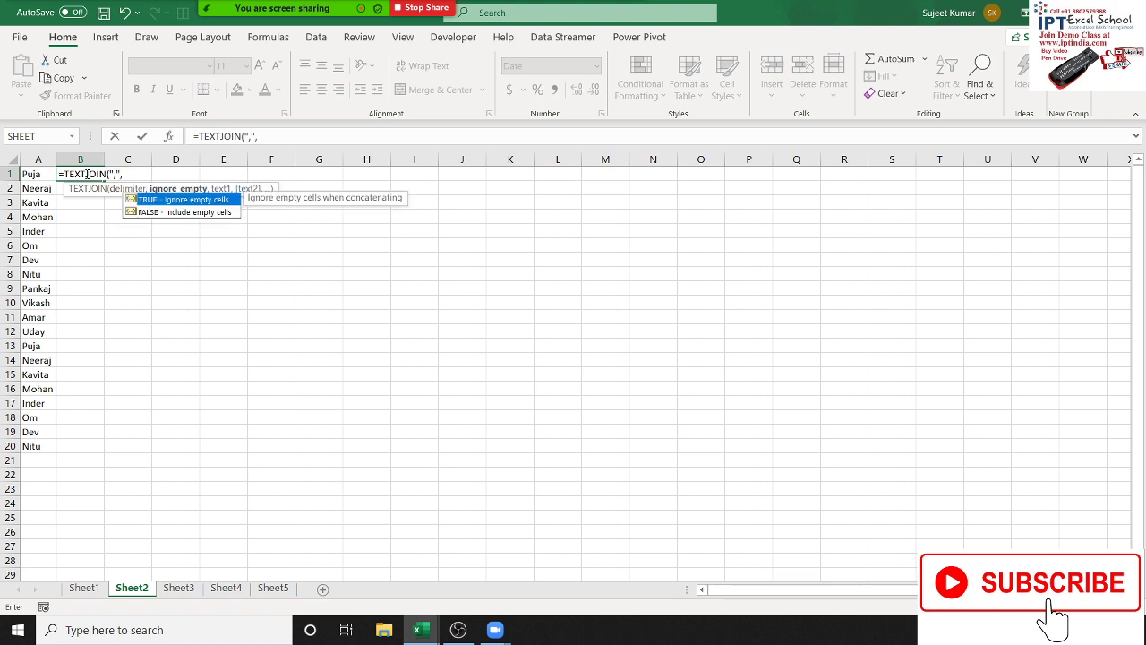
{"action": "type", "text": ","}
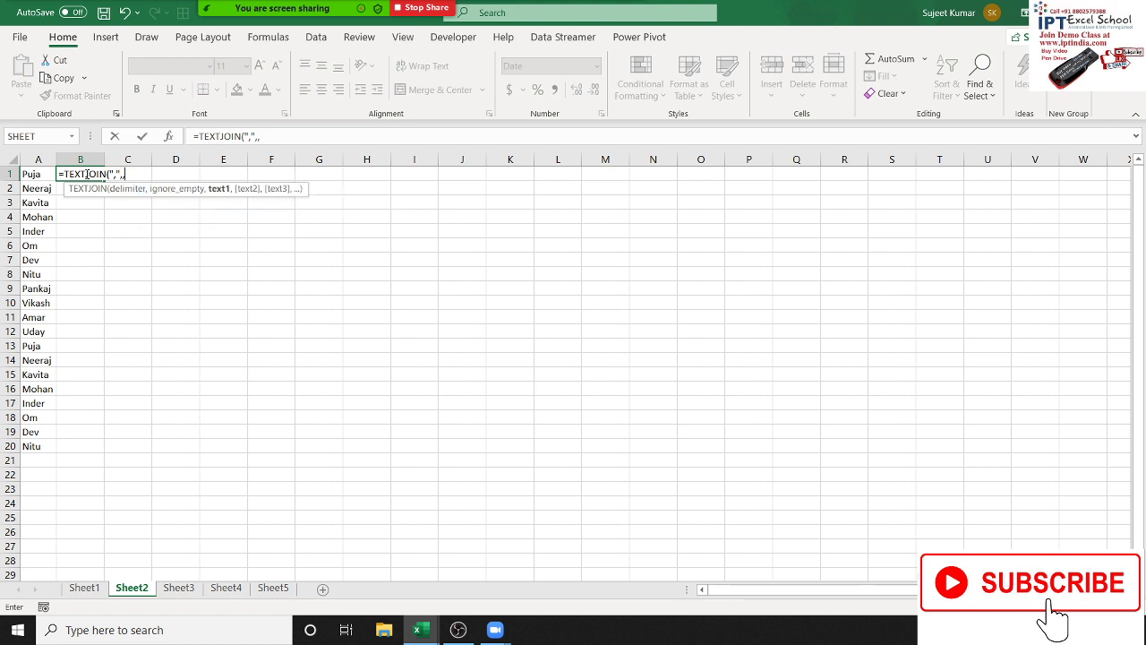
{"action": "left_click_drag", "start_coordinate": [36, 174], "coordinate": [36, 446]}
{"action": "key", "text": "Return"}
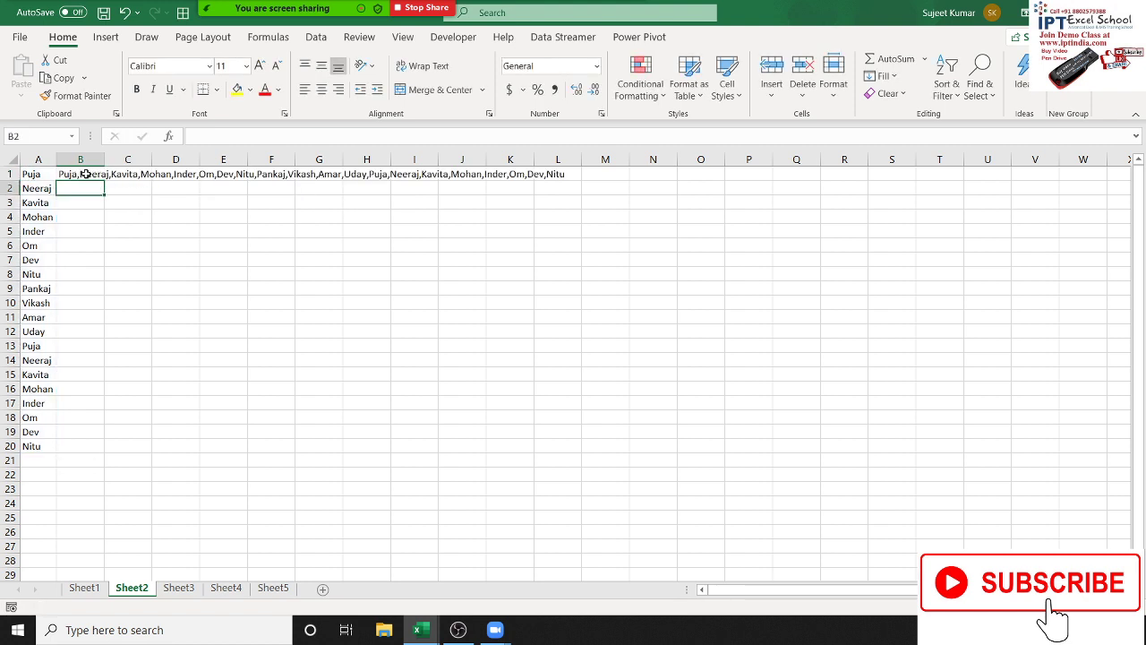
Step: Check B1's TEXTJOIN formula, then go to Sheet3 with the Date and Time entries
{"action": "left_click", "coordinate": [85, 174]}
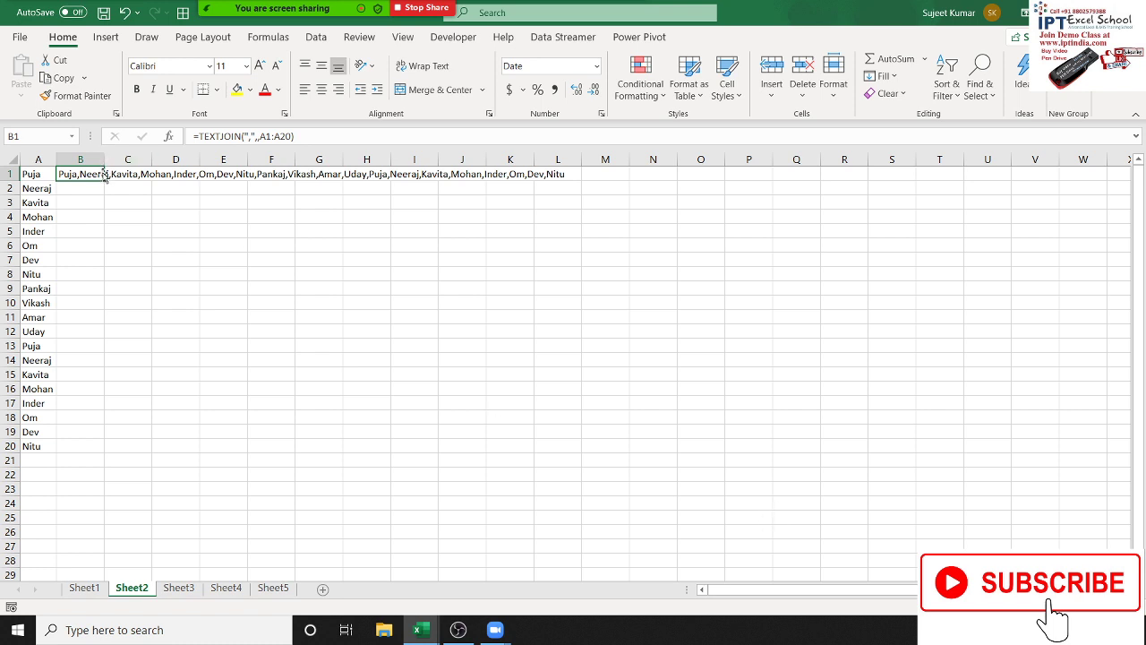
{"action": "left_click", "coordinate": [122, 217]}
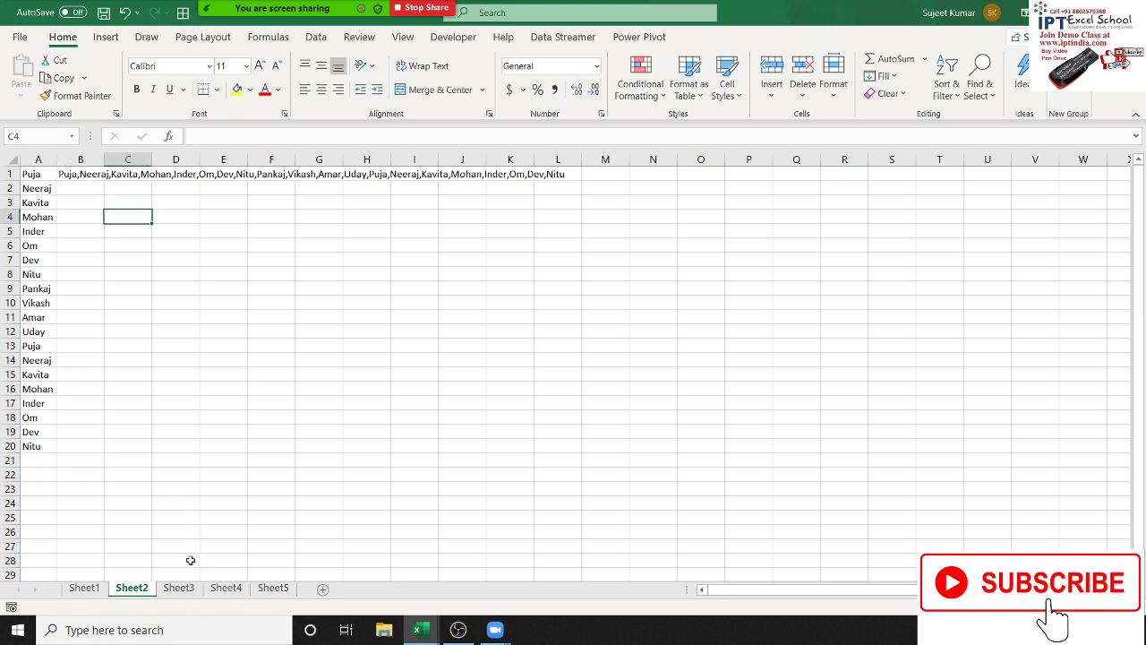
{"action": "left_click", "coordinate": [178, 590]}
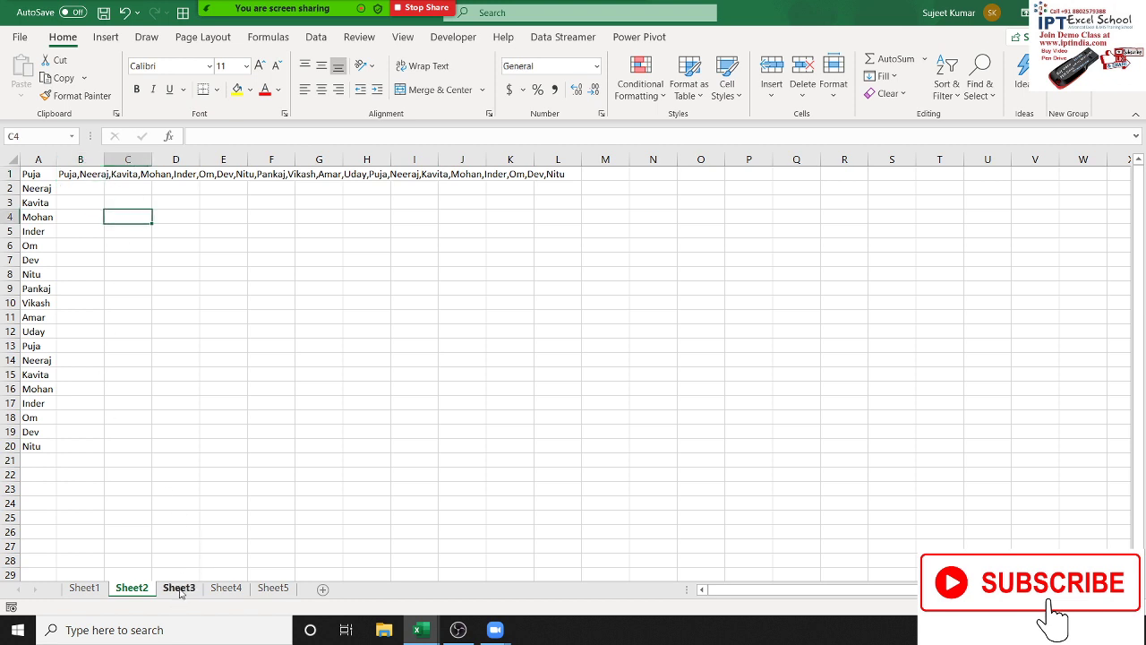
Step: On Sheet4, delete columns A and B to remove the yellow Date and Time cells
{"action": "left_click", "coordinate": [228, 589]}
{"action": "left_click_drag", "start_coordinate": [100, 160], "coordinate": [40, 160]}
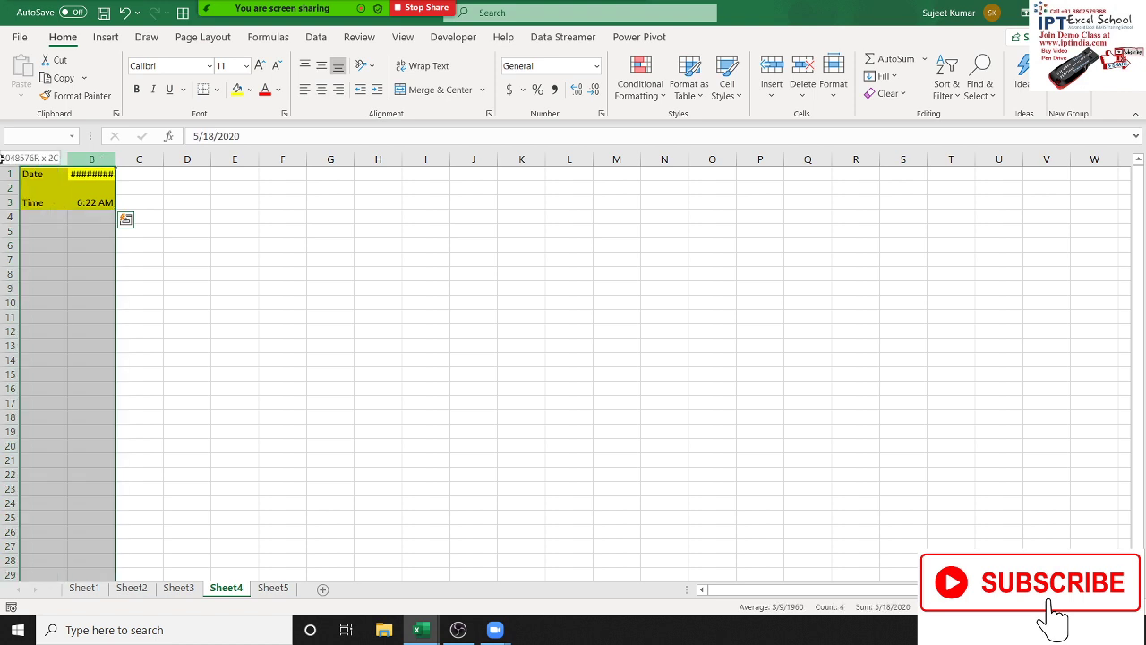
{"action": "key", "text": "ctrl+minus"}
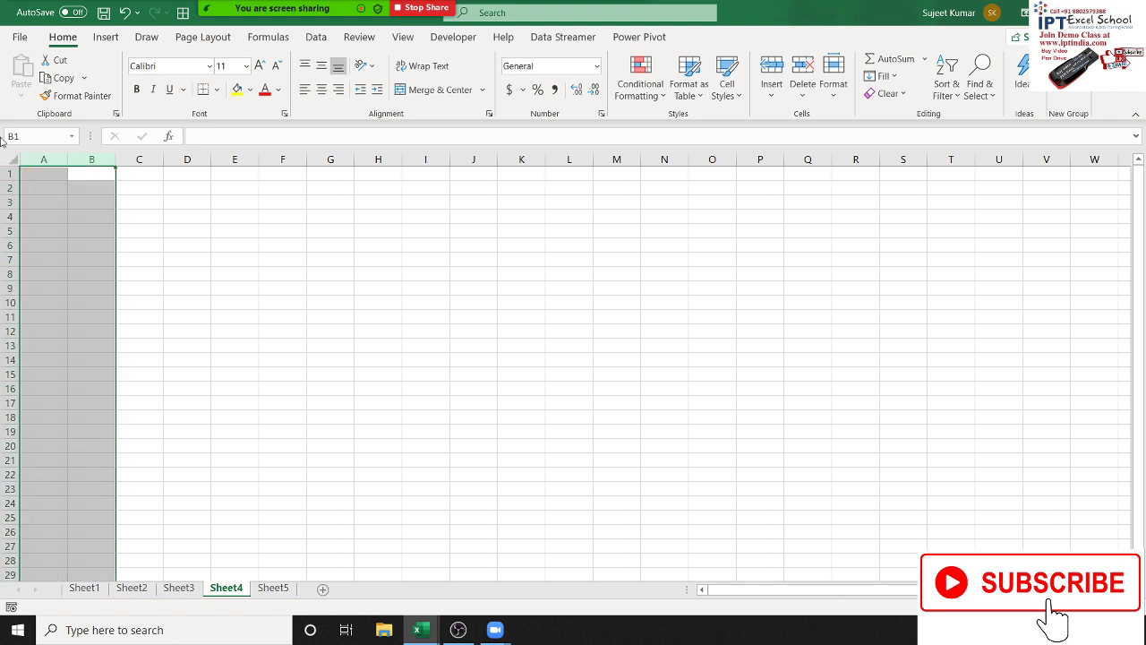
Step: Type the Name header in A1 and the first two people's full names in A2:A3
{"action": "left_click", "coordinate": [42, 174]}
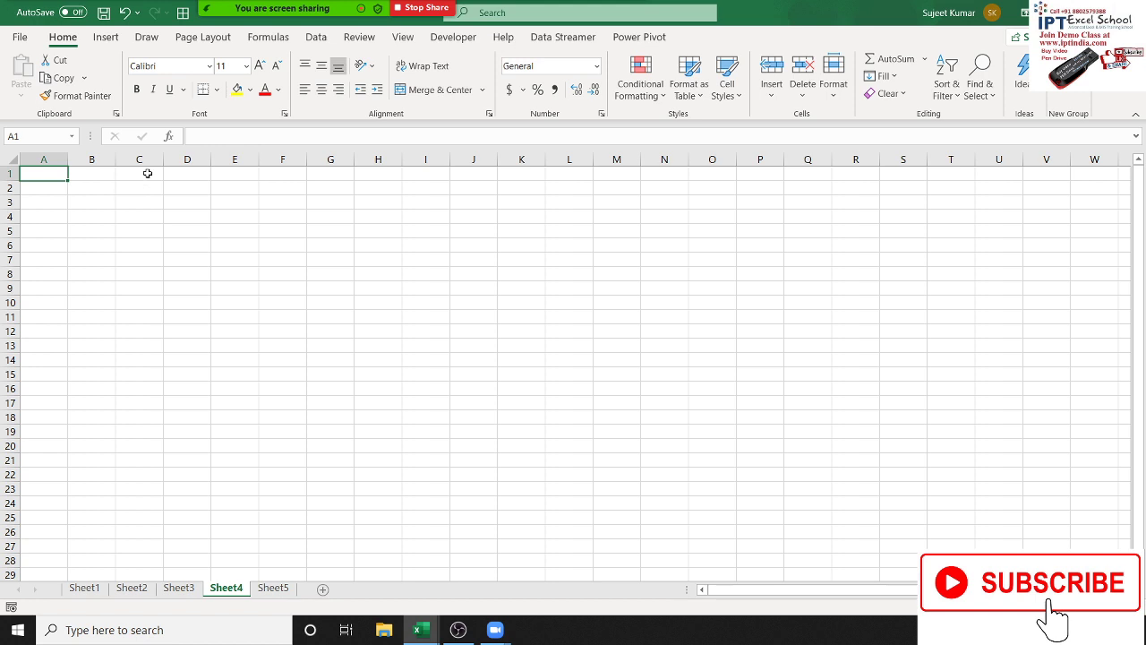
{"action": "type", "text": "Name"}
{"action": "key", "text": "Return"}
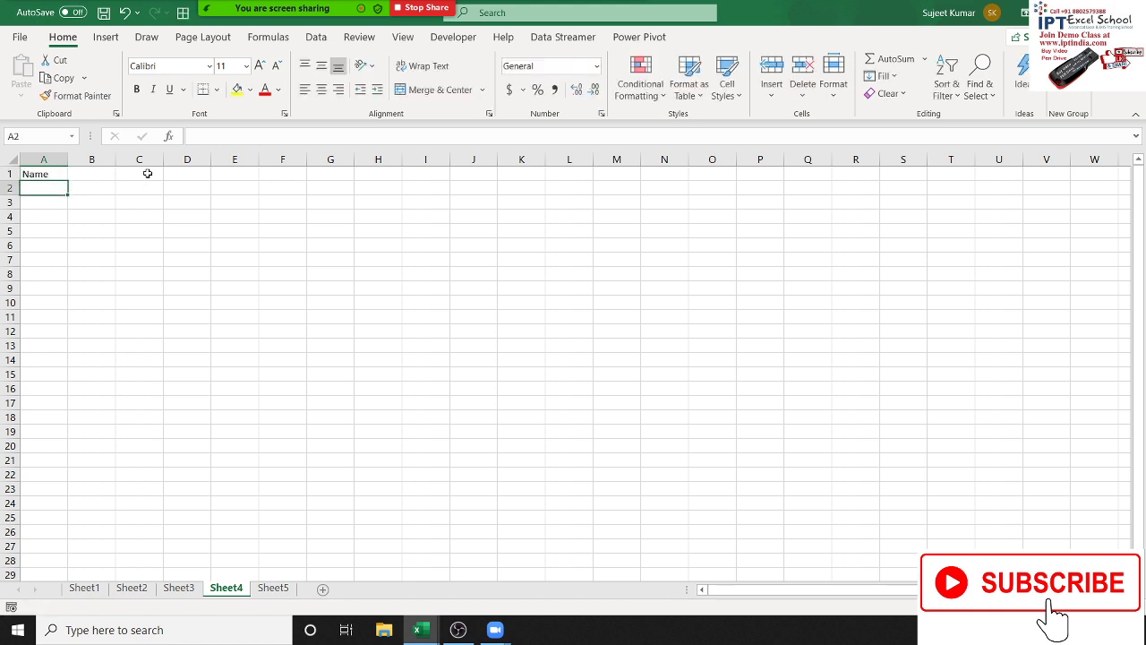
{"action": "type", "text": "Puj"}
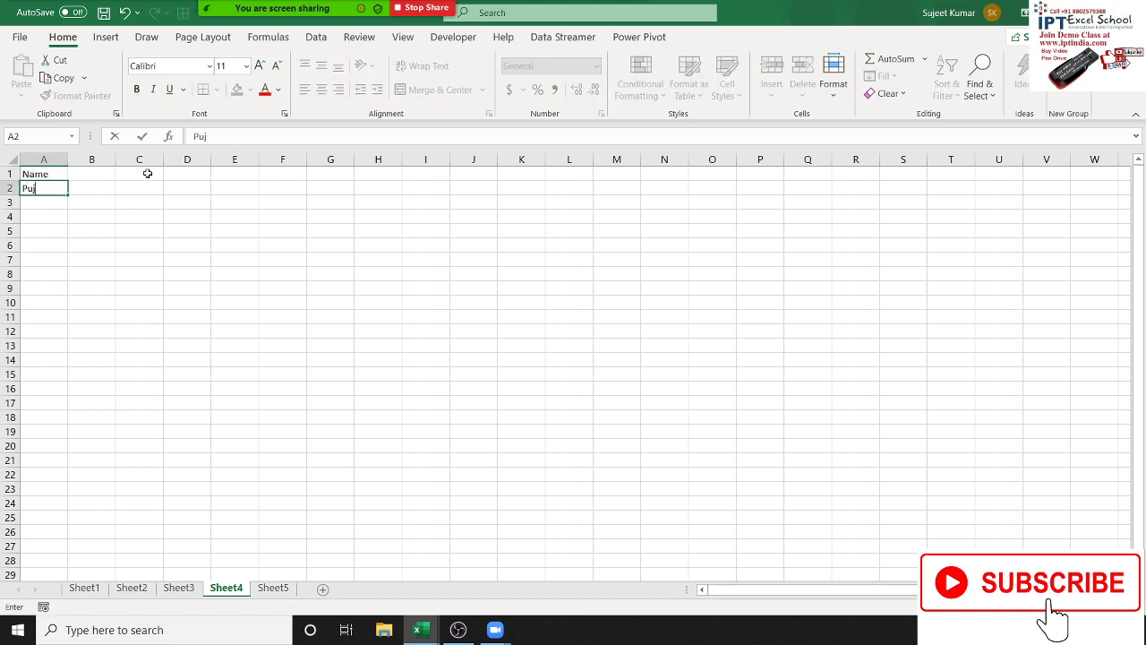
{"action": "type", "text": "a Singh"}
{"action": "key", "text": "Return"}
{"action": "type", "text": "Nee"}
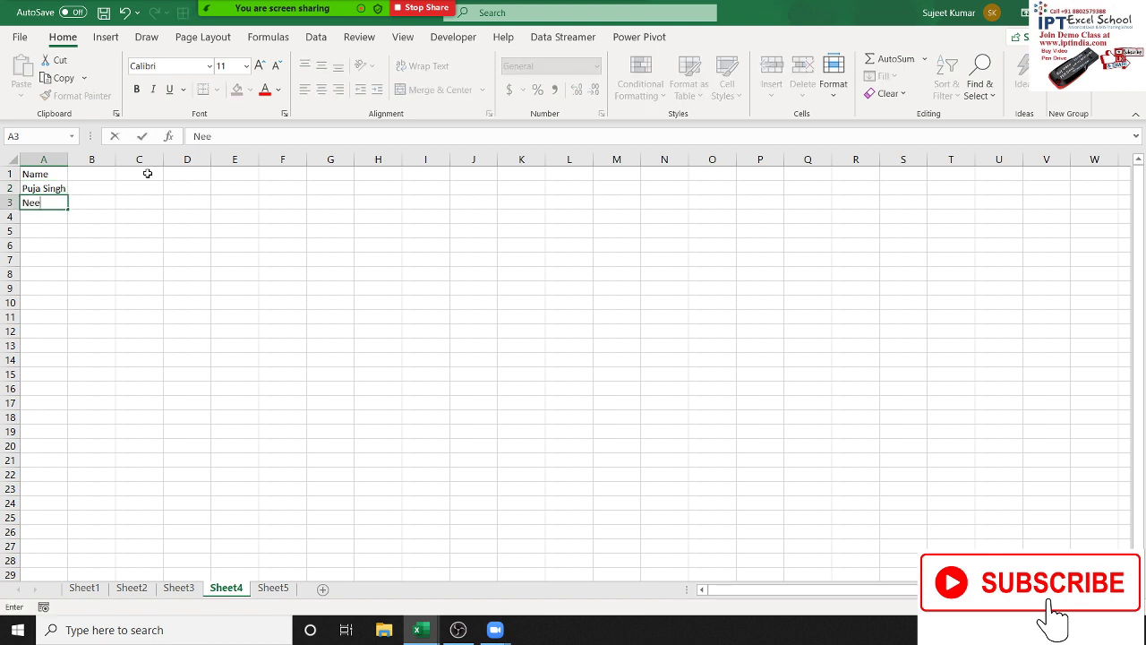
{"action": "type", "text": "raj Shar"}
{"action": "type", "text": ",a"}
{"action": "key", "text": "Return"}
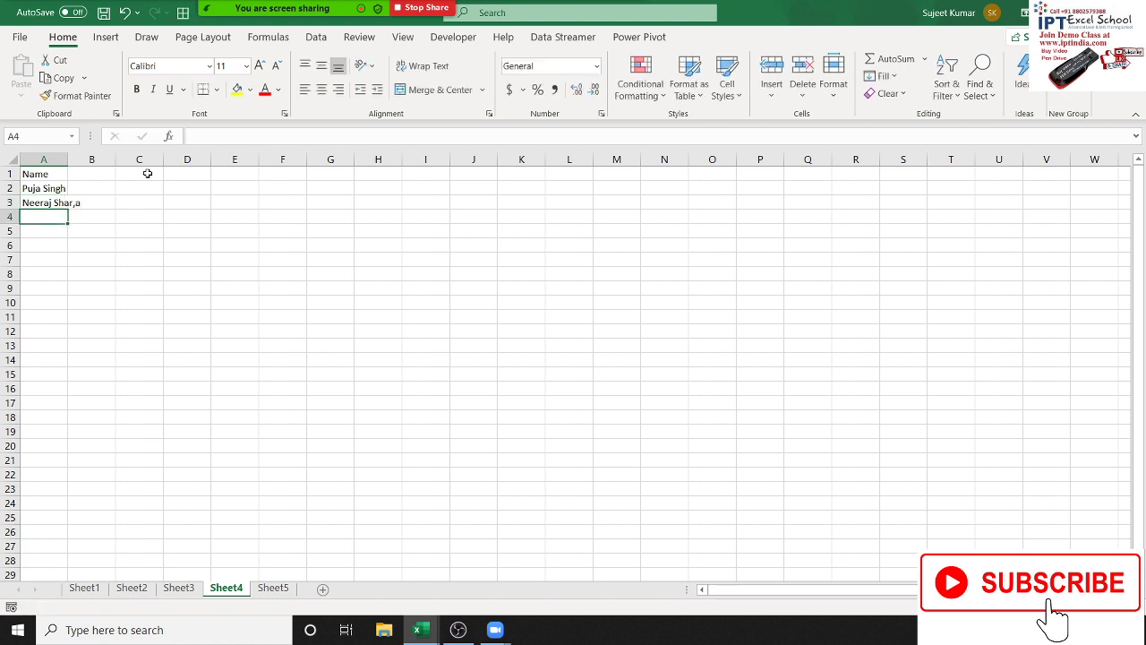
Step: Fix the surname typo in A3 and enter the remaining two full names in A4:A5
{"action": "key", "text": "Up"}
{"action": "key", "text": "F2"}
{"action": "key", "text": "BackSpace"}
{"action": "key", "text": "BackSpace"}
{"action": "type", "text": "m"}
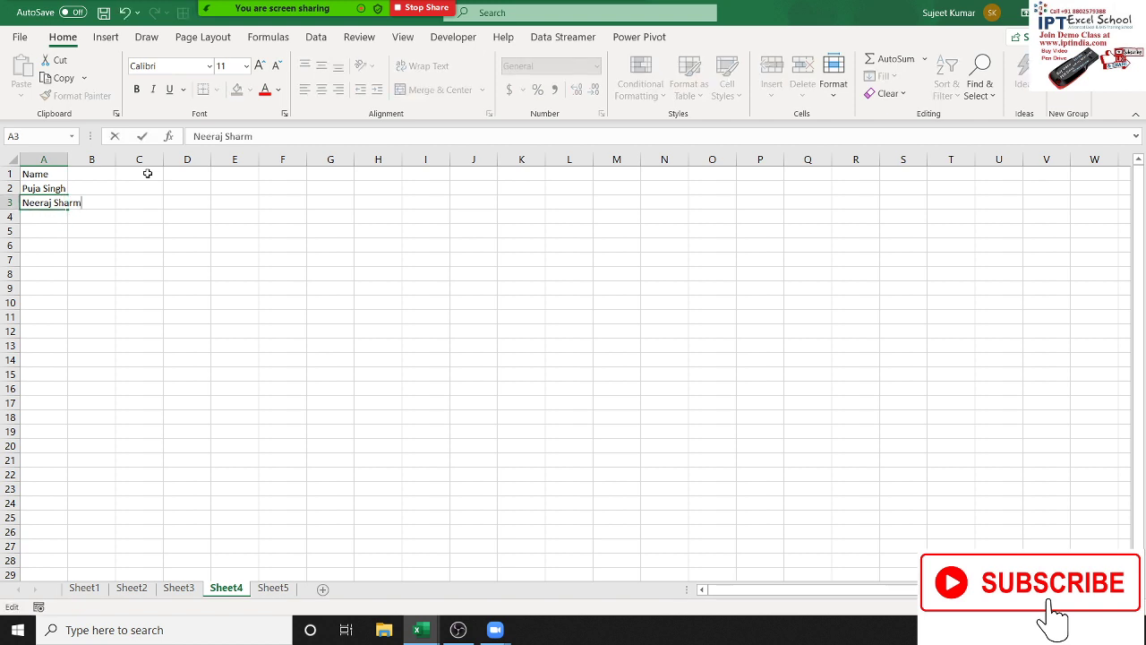
{"action": "type", "text": "a"}
{"action": "key", "text": "Return"}
{"action": "type", "text": "Kavi"}
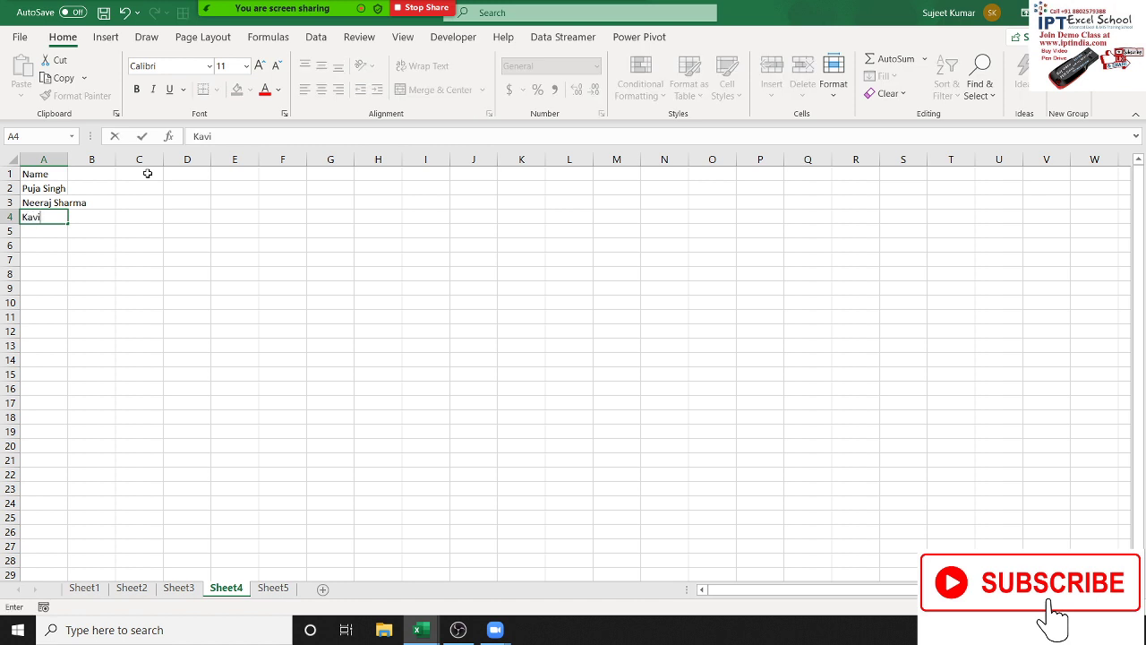
{"action": "type", "text": "ta "}
{"action": "type", "text": "Rai S"}
{"action": "type", "text": "ingh"}
{"action": "key", "text": "Return"}
{"action": "type", "text": "Mo"}
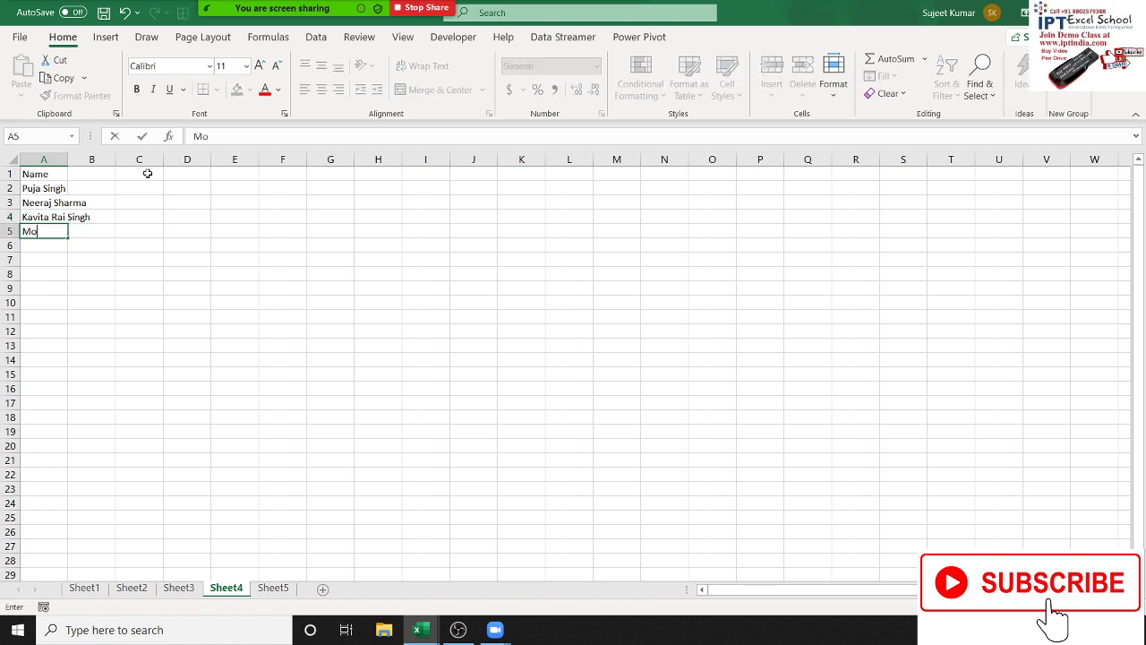
{"action": "type", "text": "han Va"}
{"action": "type", "text": "rma"}
{"action": "key", "text": "Return"}
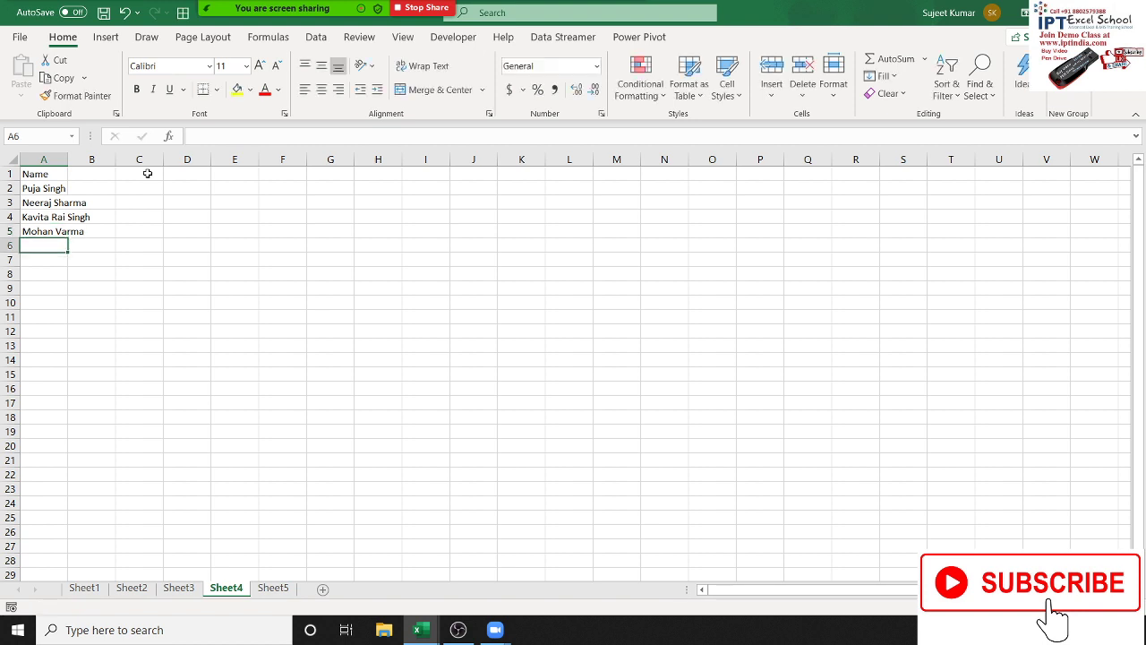
Step: Auto-fit column A to the names and add headers F in B1 and L in C1
{"action": "double_click", "coordinate": [68, 159]}
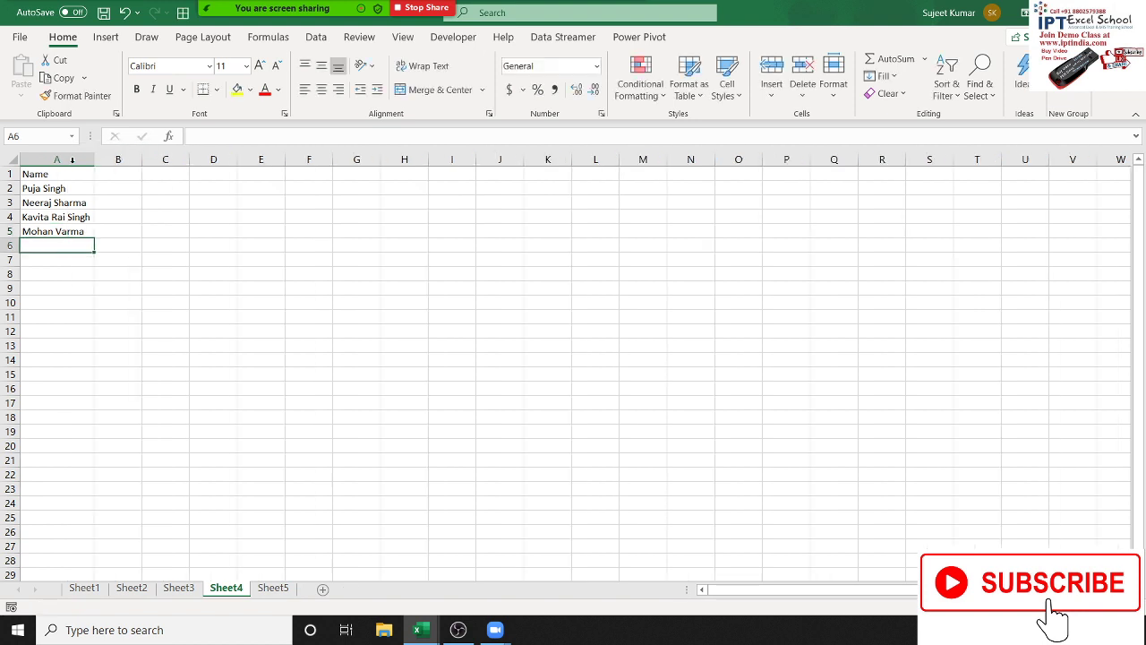
{"action": "left_click", "coordinate": [132, 178]}
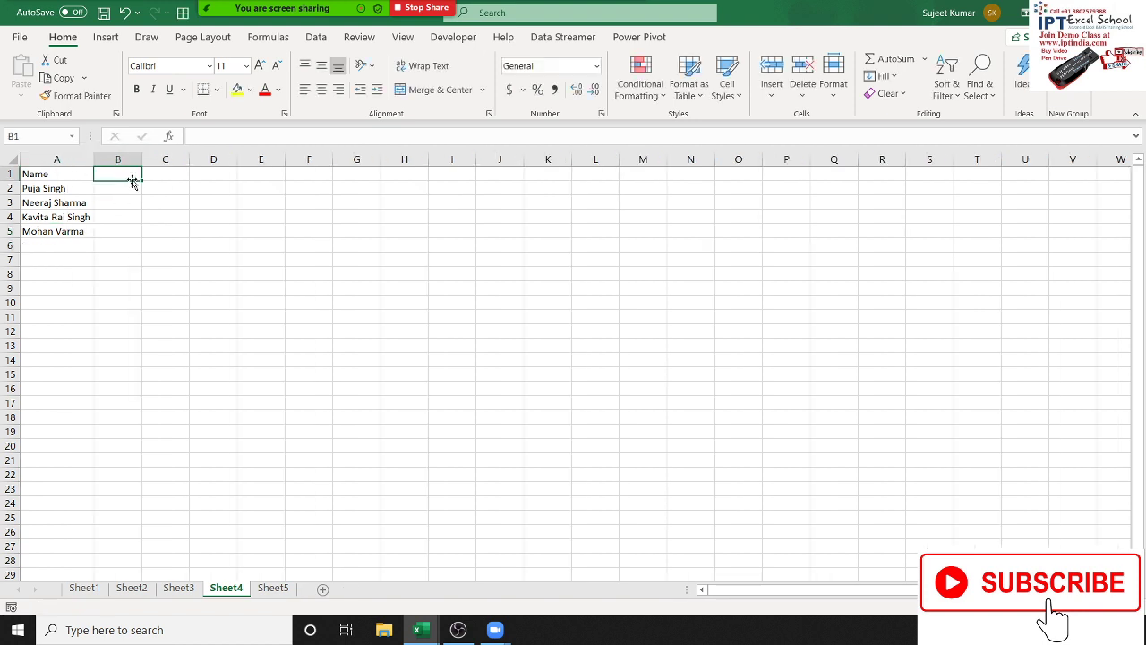
{"action": "type", "text": "F"}
{"action": "key", "text": "Tab"}
{"action": "type", "text": "L"}
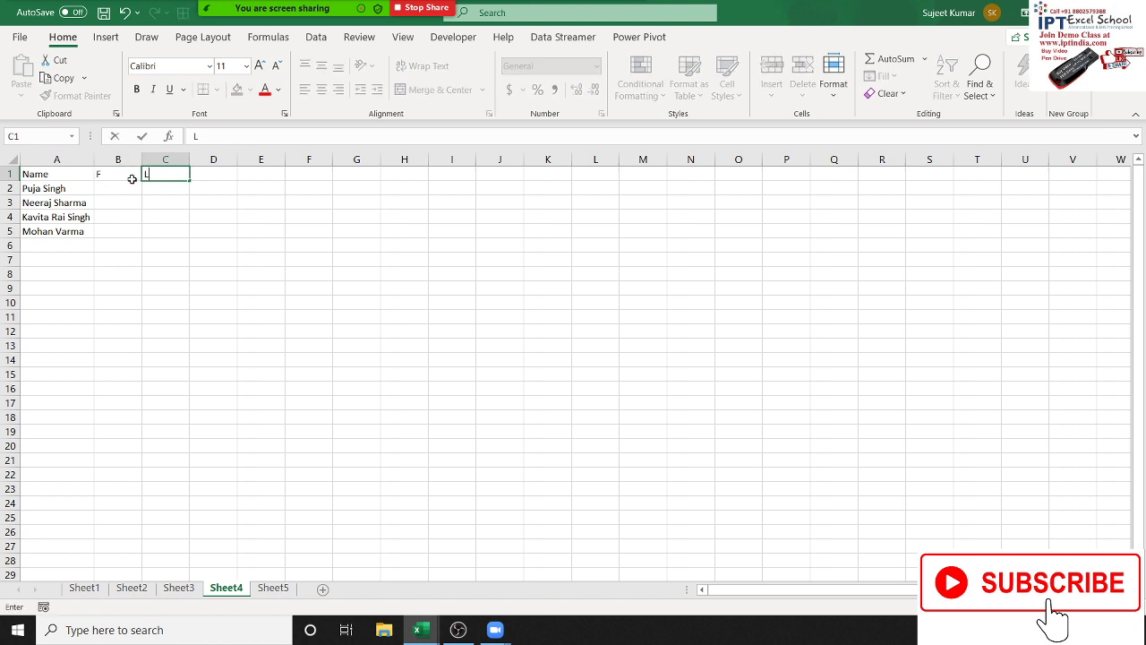
{"action": "key", "text": "Return"}
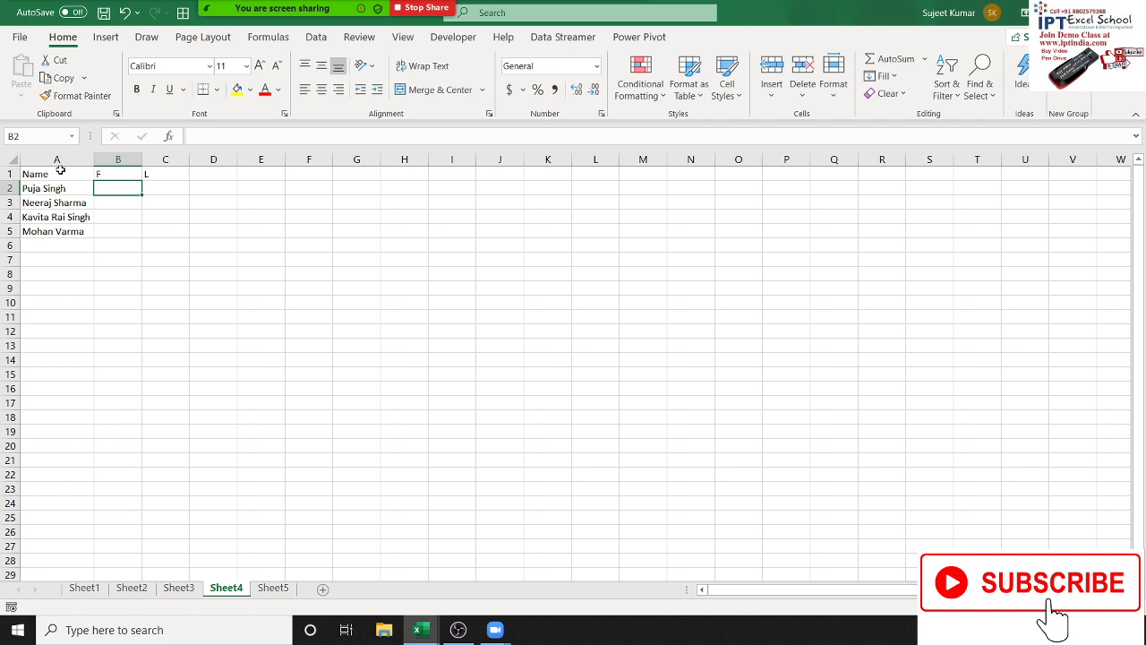
Step: Enter the first person's first name in lowercase in B2
{"action": "type", "text": "="}
{"action": "key", "text": "Escape"}
{"action": "type", "text": "puja"}
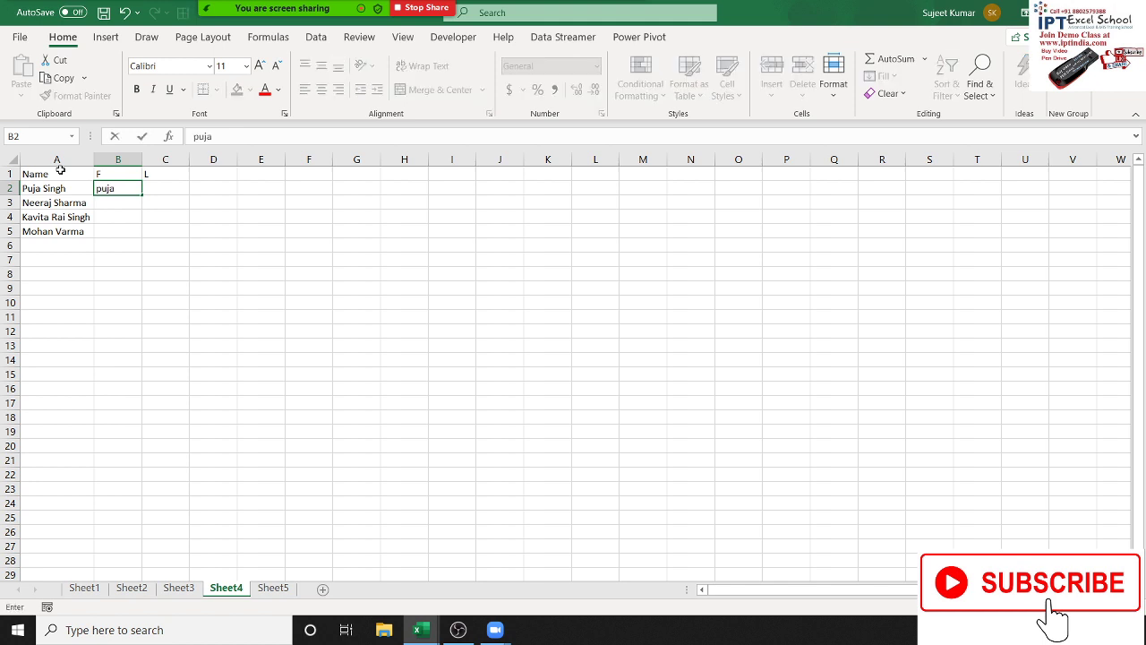
{"action": "key", "text": "Return"}
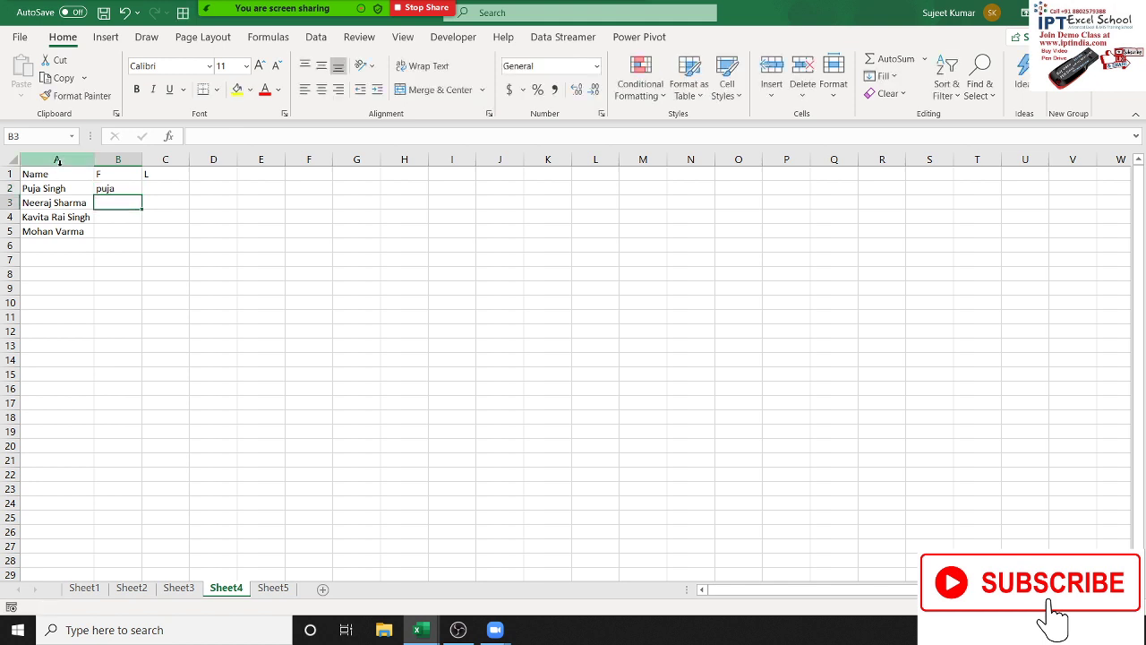
{"action": "key", "text": "Up"}
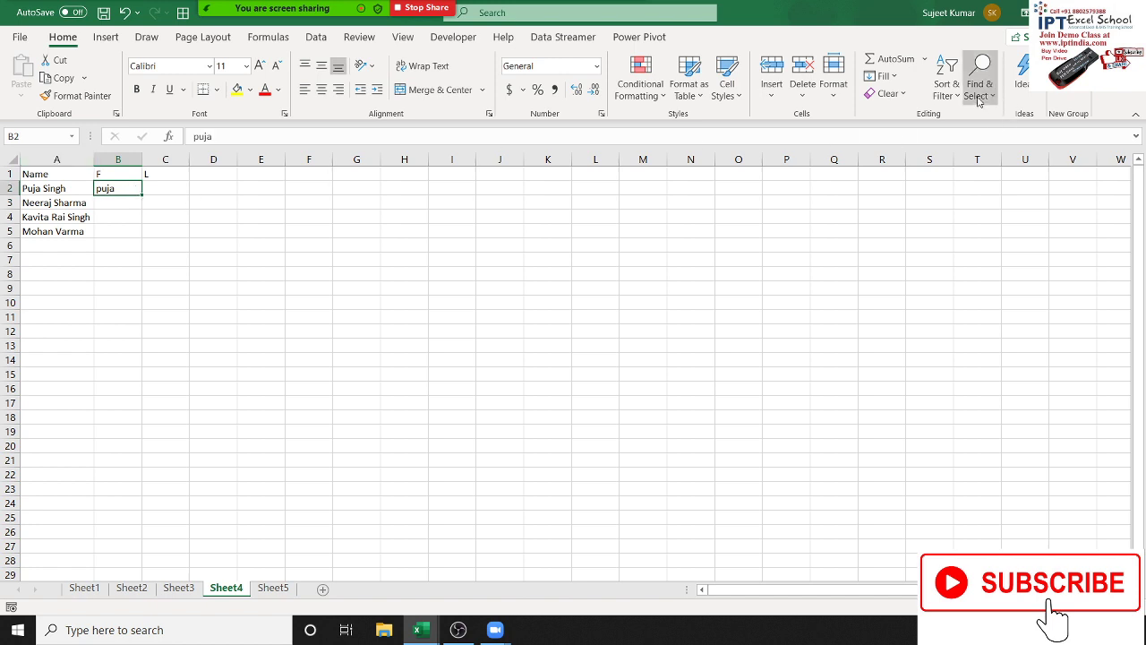
Step: Flash Fill the lowercase first names down column B, then undo it
{"action": "left_click", "coordinate": [882, 76]}
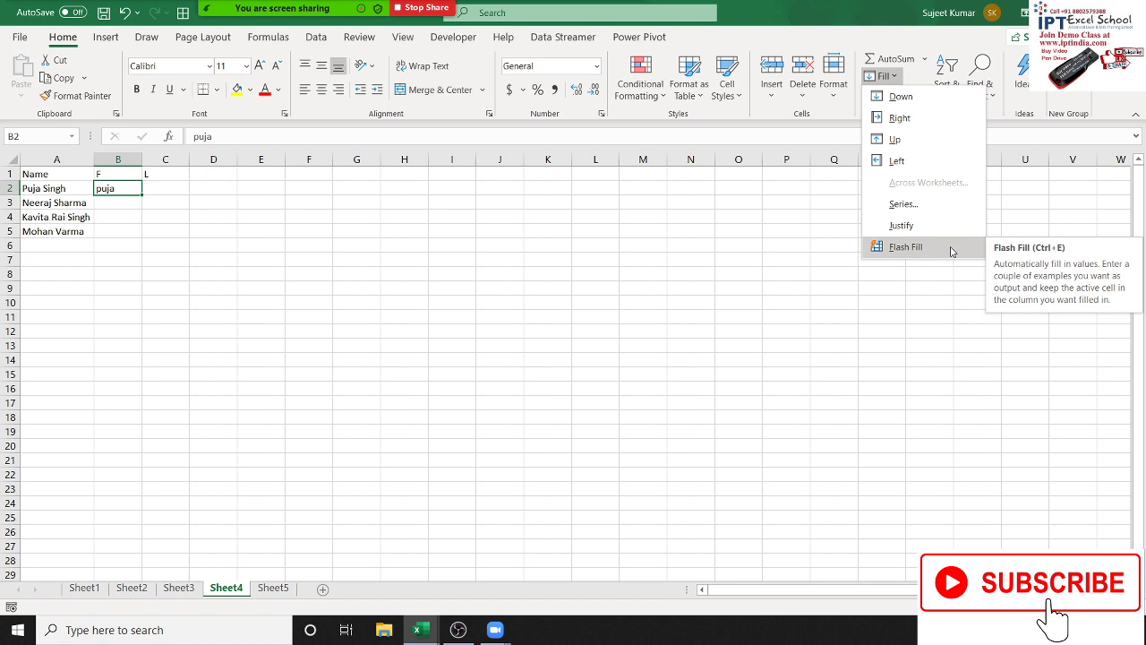
{"action": "left_click", "coordinate": [952, 250]}
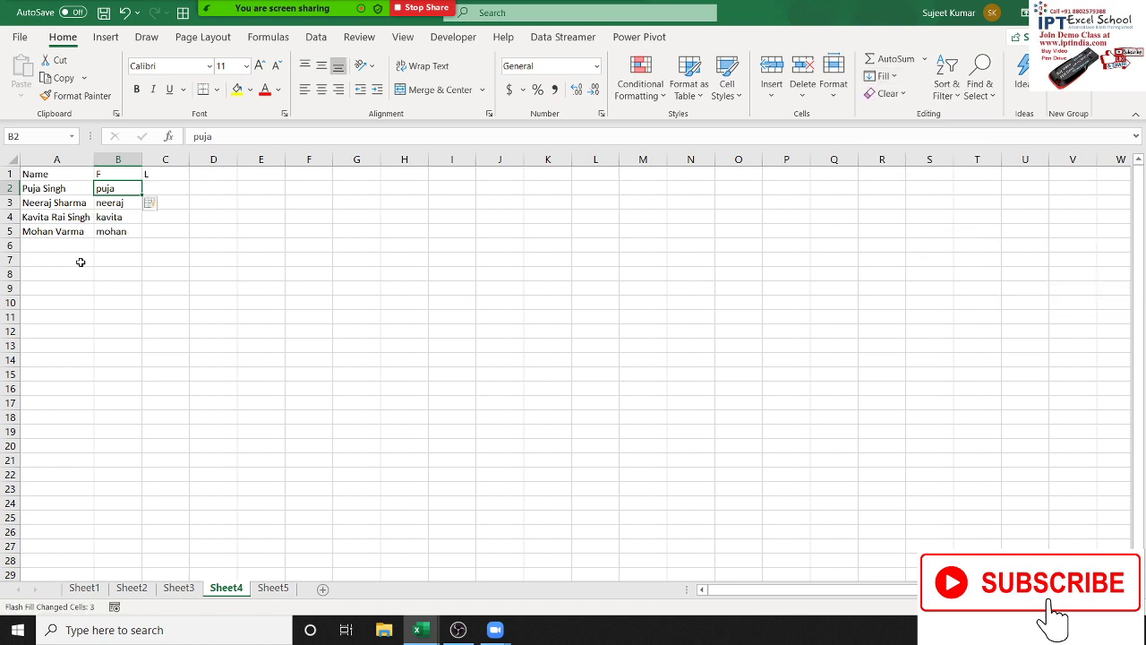
{"action": "key", "text": "ctrl+z"}
{"action": "key", "text": "ctrl+z"}
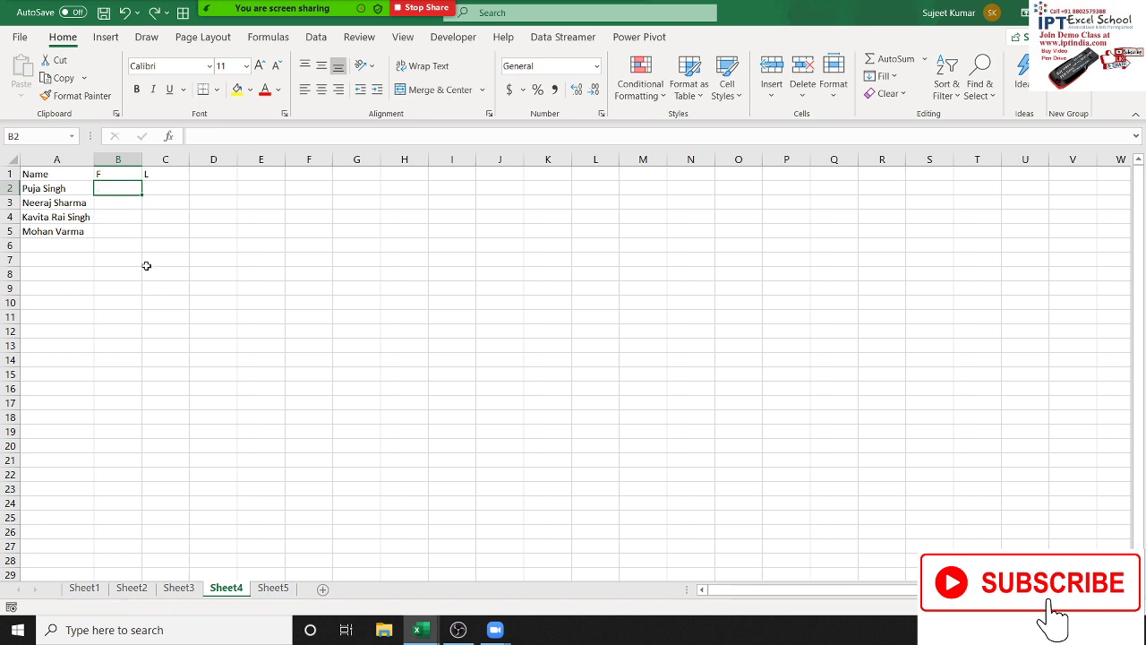
Step: Retype the first name capitalised in B2, Flash Fill column B again, and undo
{"action": "type", "text": "Pu"}
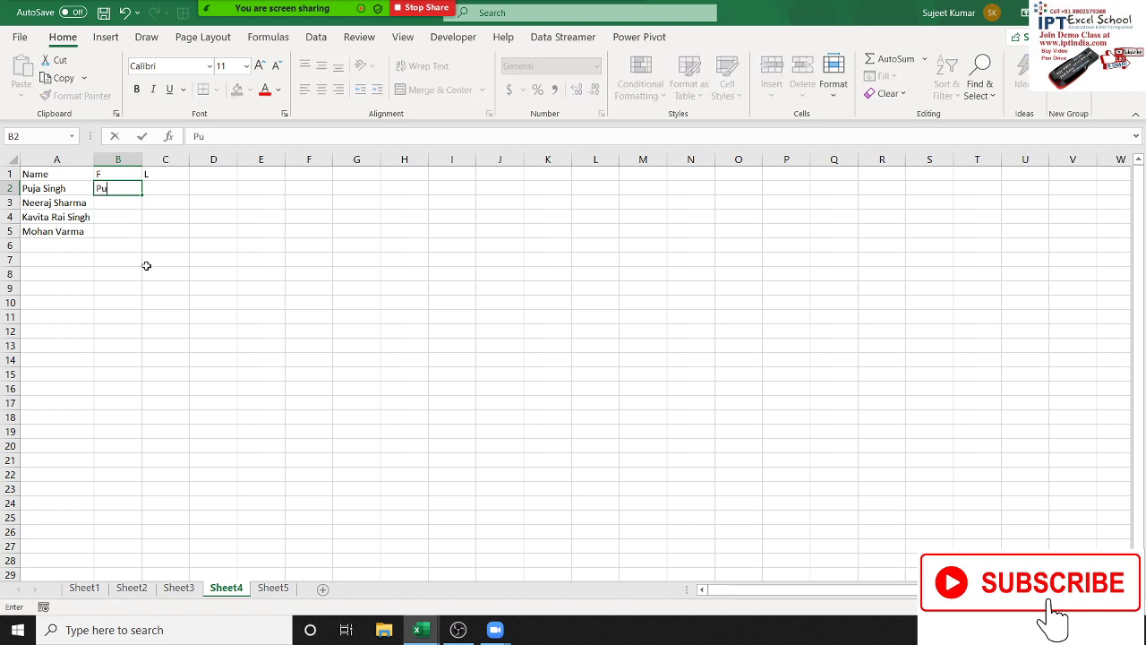
{"action": "type", "text": "ja"}
{"action": "key", "text": "Return"}
{"action": "key", "text": "Up"}
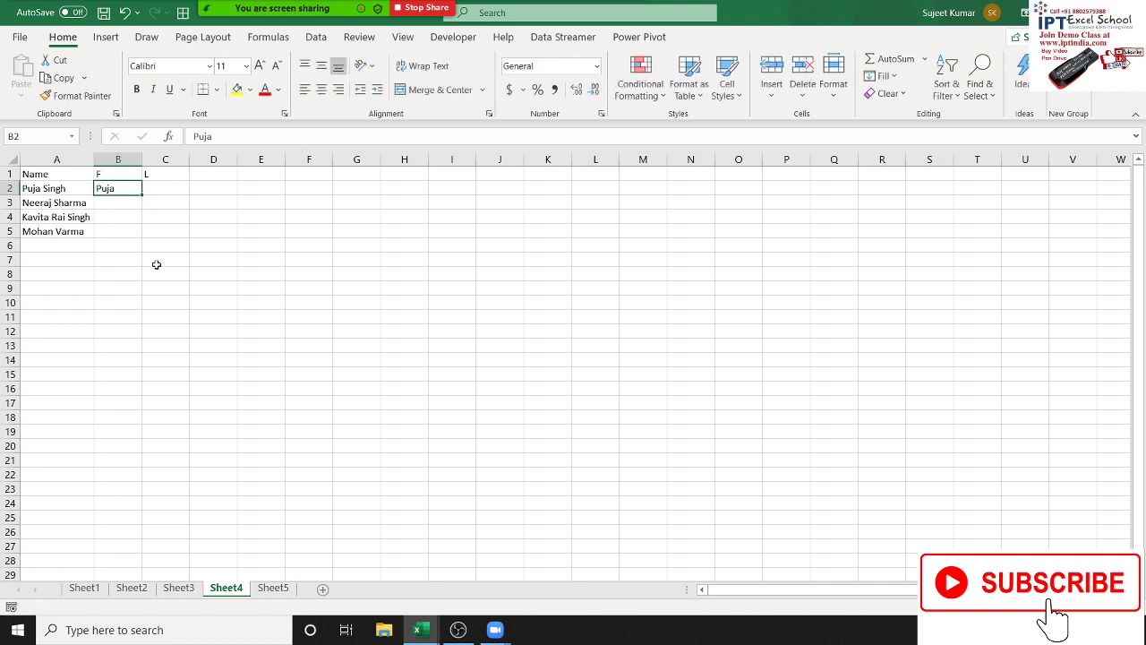
{"action": "left_click", "coordinate": [882, 76]}
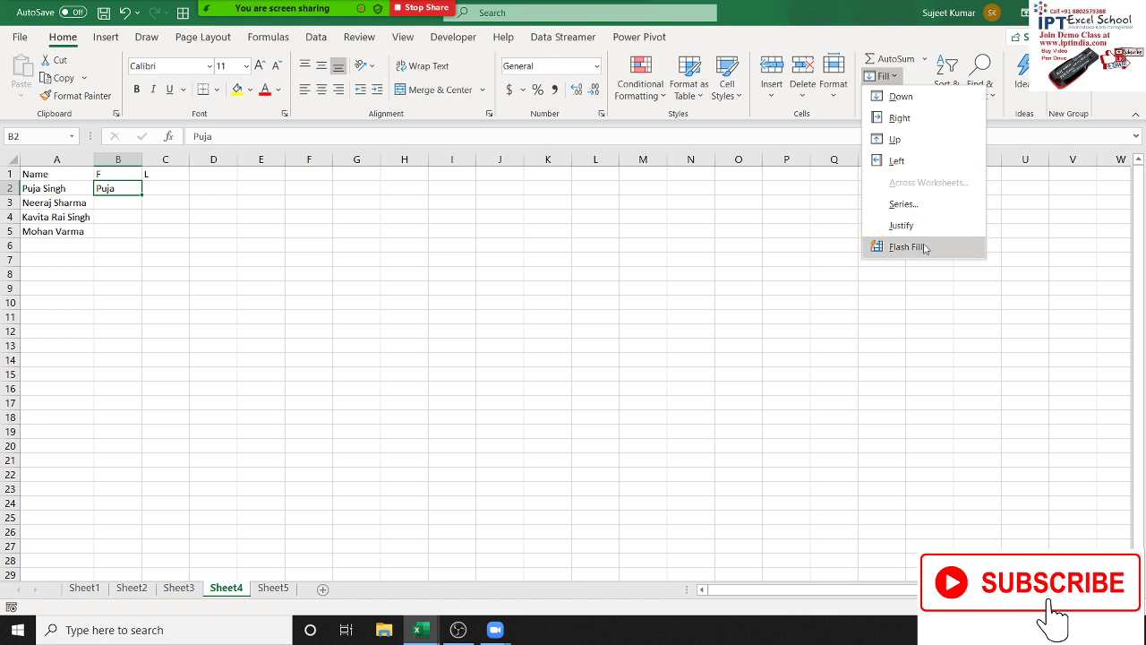
{"action": "left_click", "coordinate": [905, 246]}
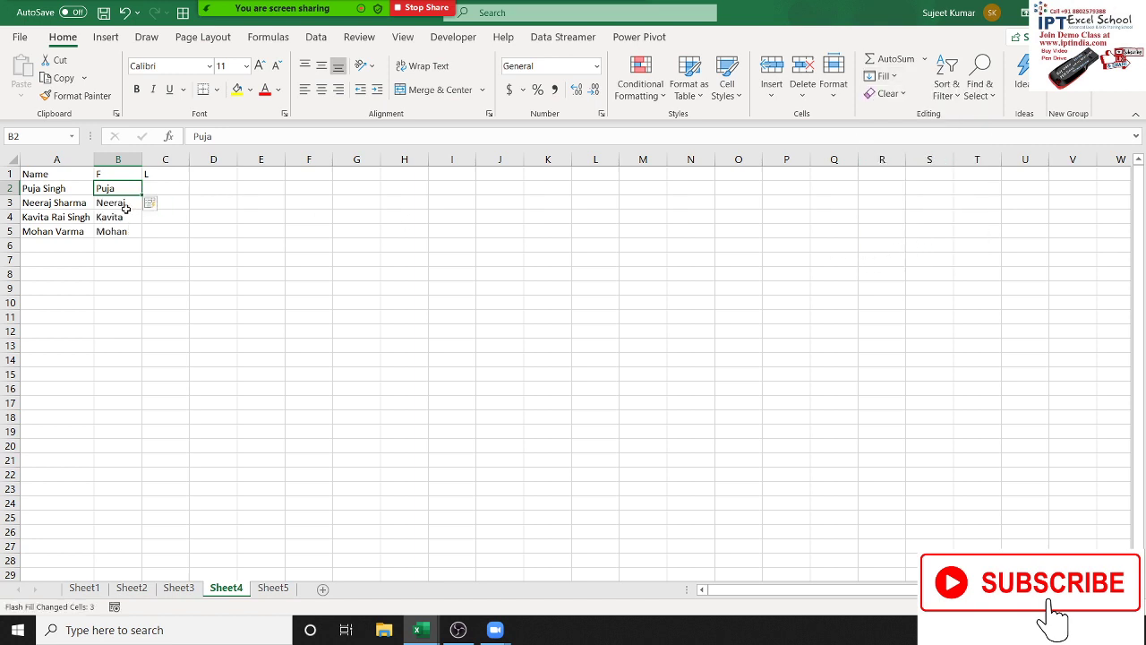
{"action": "key", "text": "ctrl+z"}
{"action": "key", "text": "ctrl+z"}
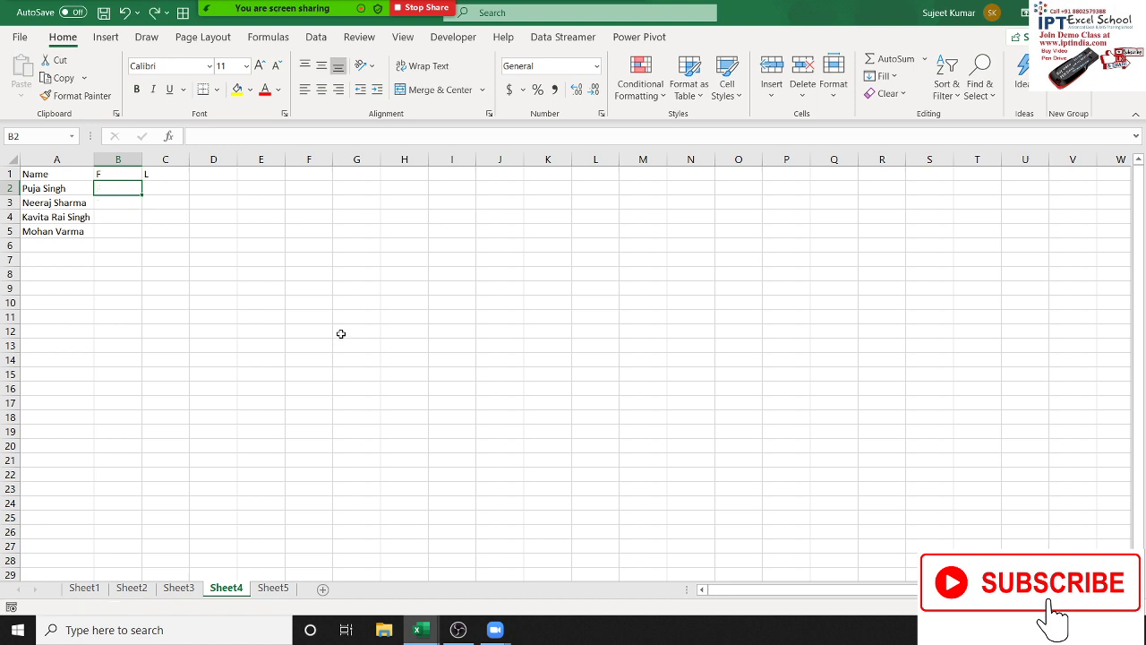
Step: Enter the first name in uppercase in B2 and Flash Fill it down column B
{"action": "type", "text": "P"}
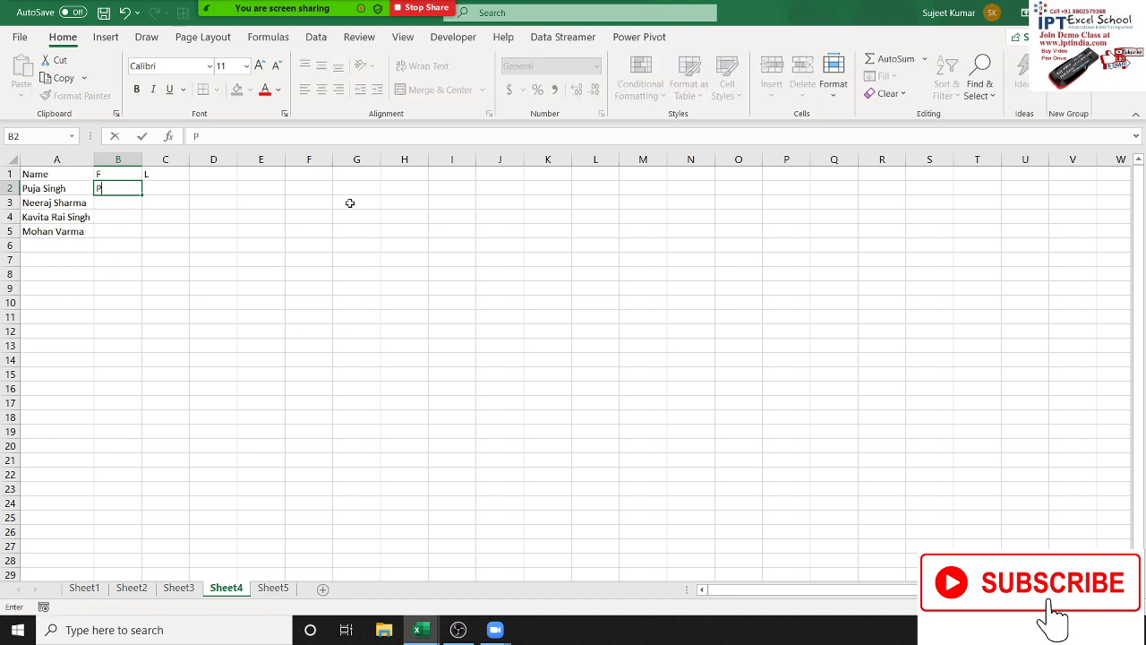
{"action": "type", "text": "UJA"}
{"action": "key", "text": "Return"}
{"action": "key", "text": "Up"}
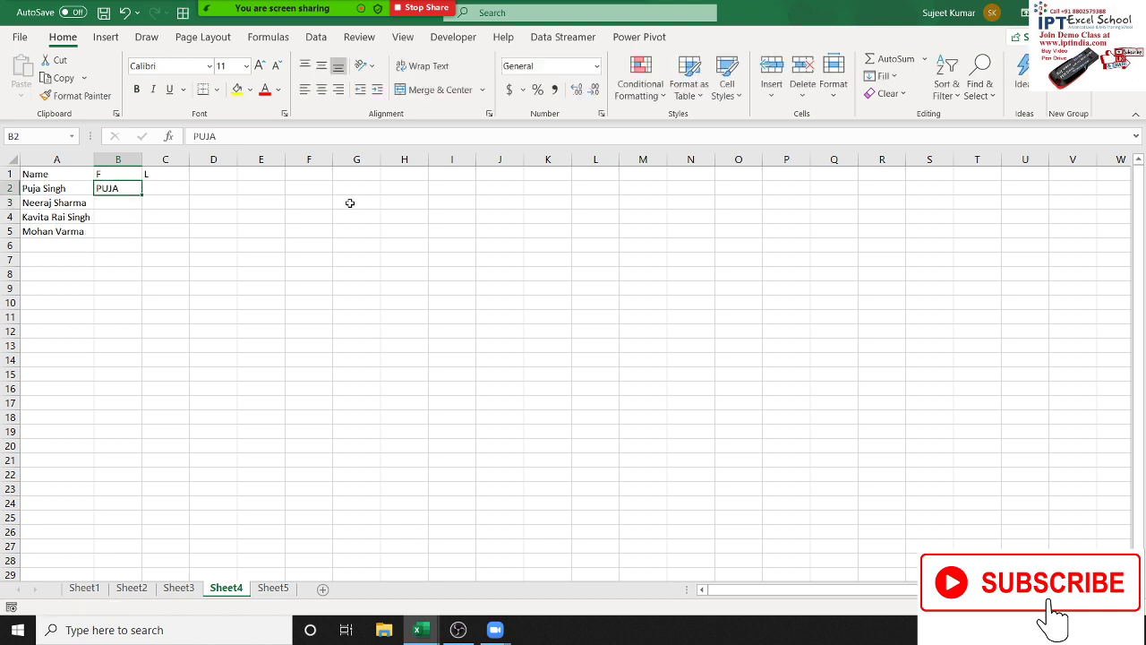
{"action": "left_click", "coordinate": [885, 76]}
{"action": "left_click", "coordinate": [907, 248]}
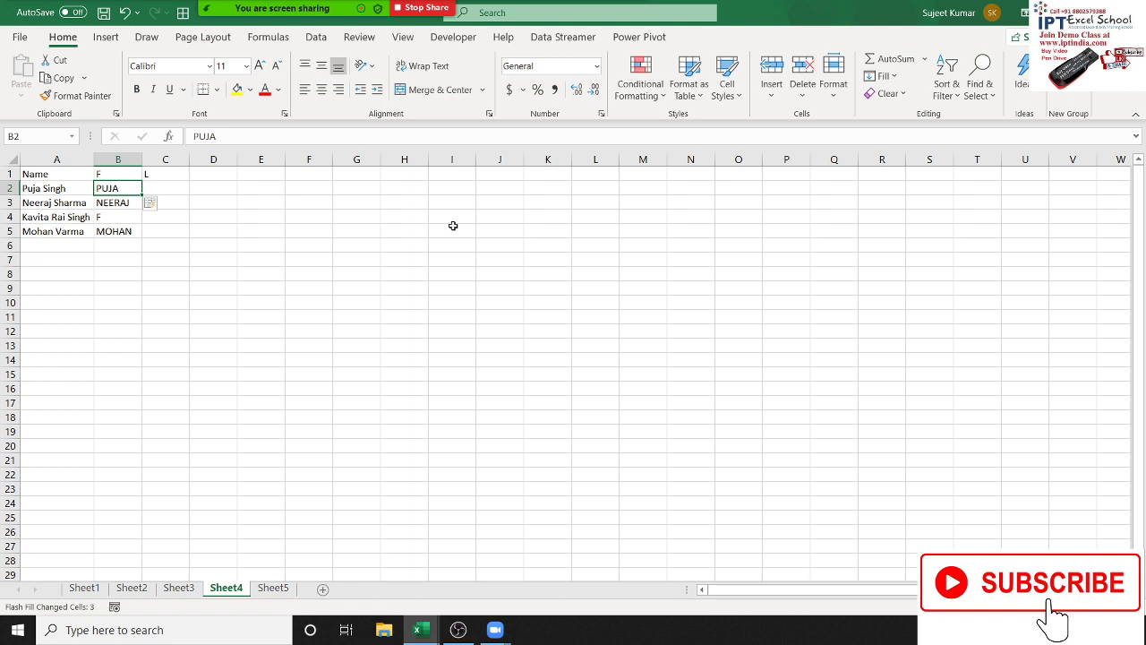
Step: Select the three Flash Fill changed cells, compare B4 with A4, then undo them
{"action": "left_click", "coordinate": [108, 215]}
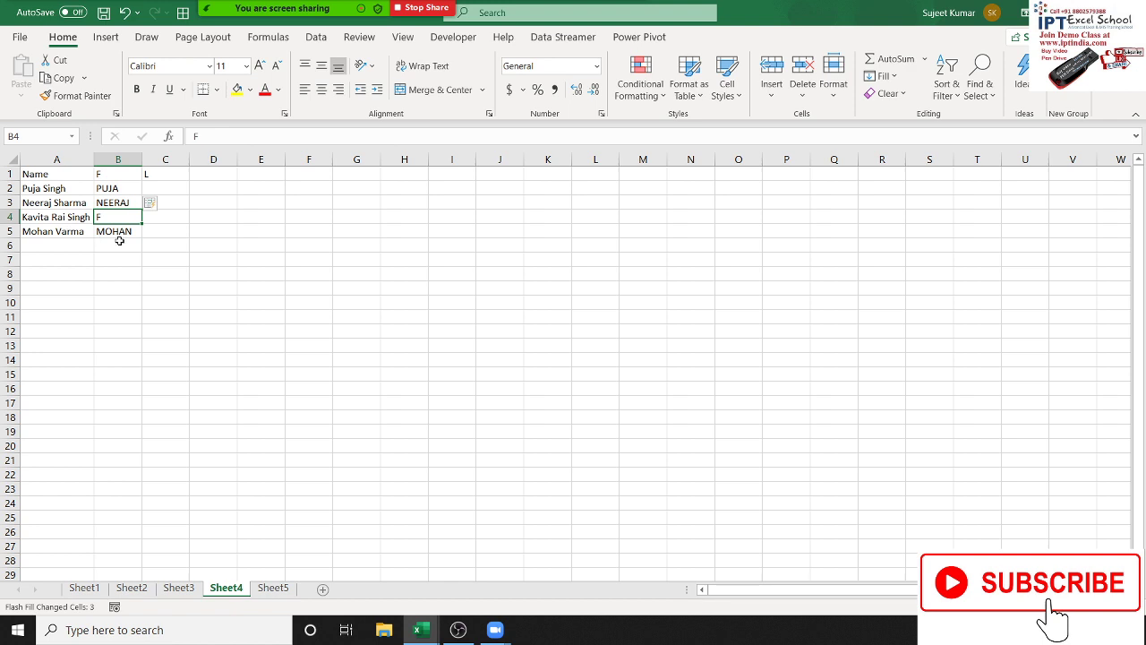
{"action": "left_click", "coordinate": [152, 207]}
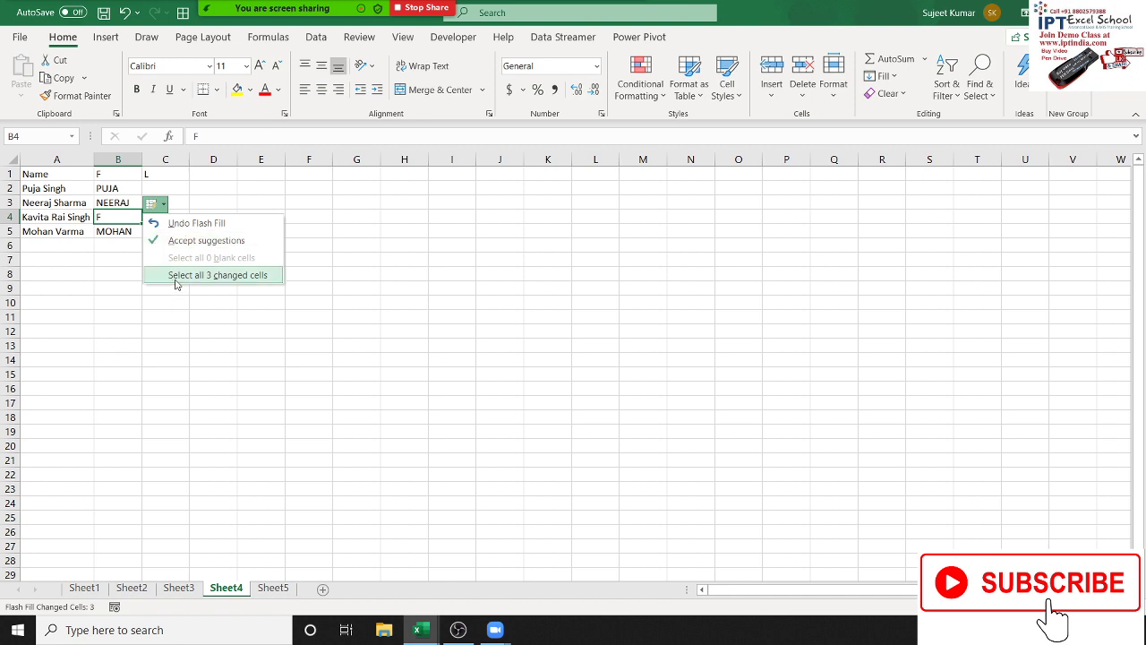
{"action": "left_click", "coordinate": [177, 279]}
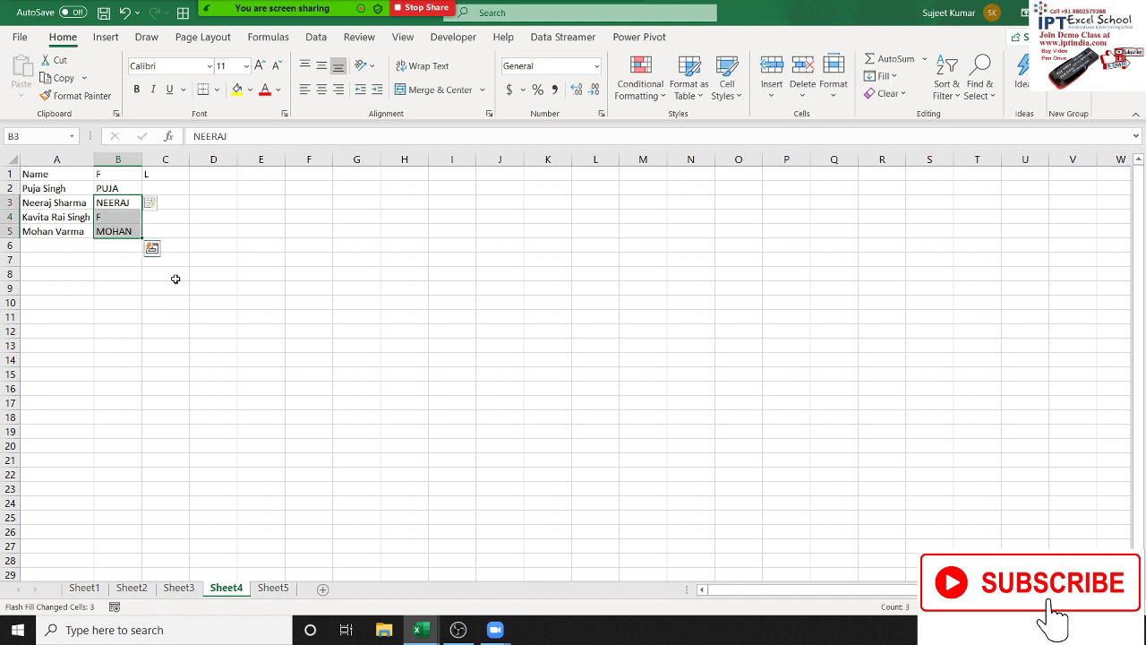
{"action": "left_click", "coordinate": [127, 220]}
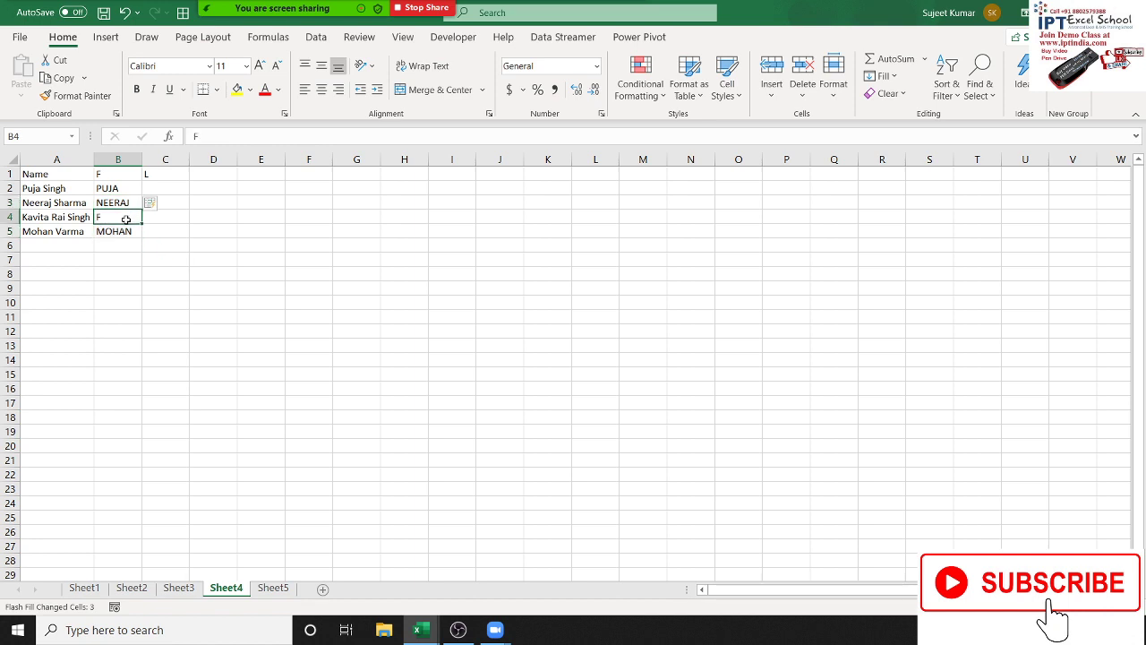
{"action": "left_click", "coordinate": [64, 217]}
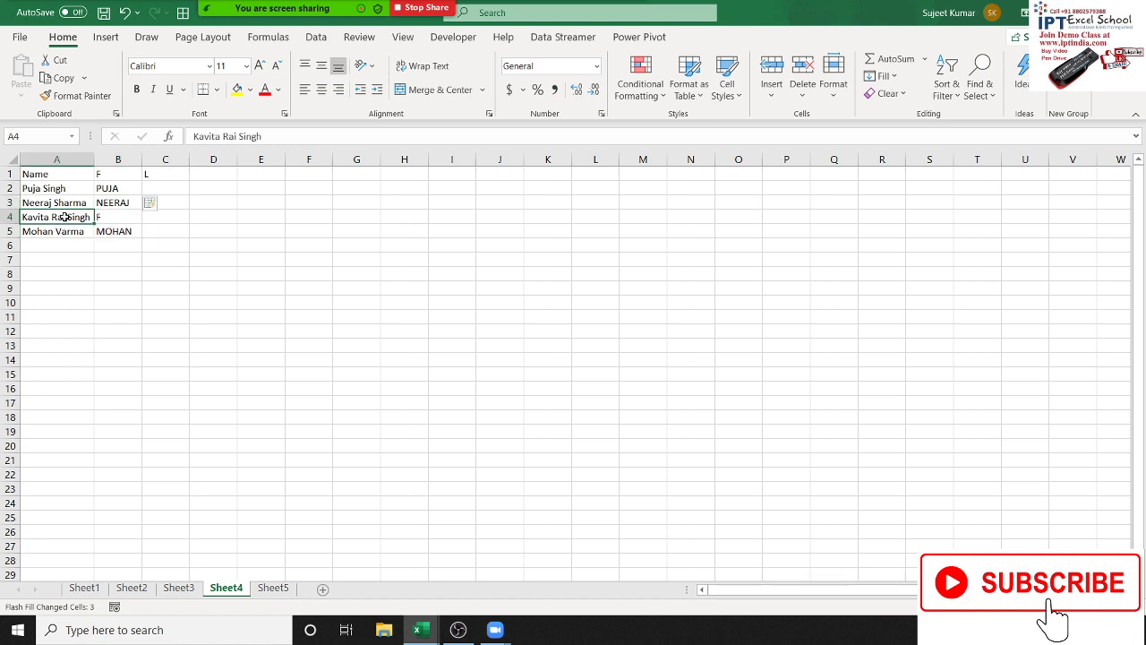
{"action": "left_click", "coordinate": [112, 218]}
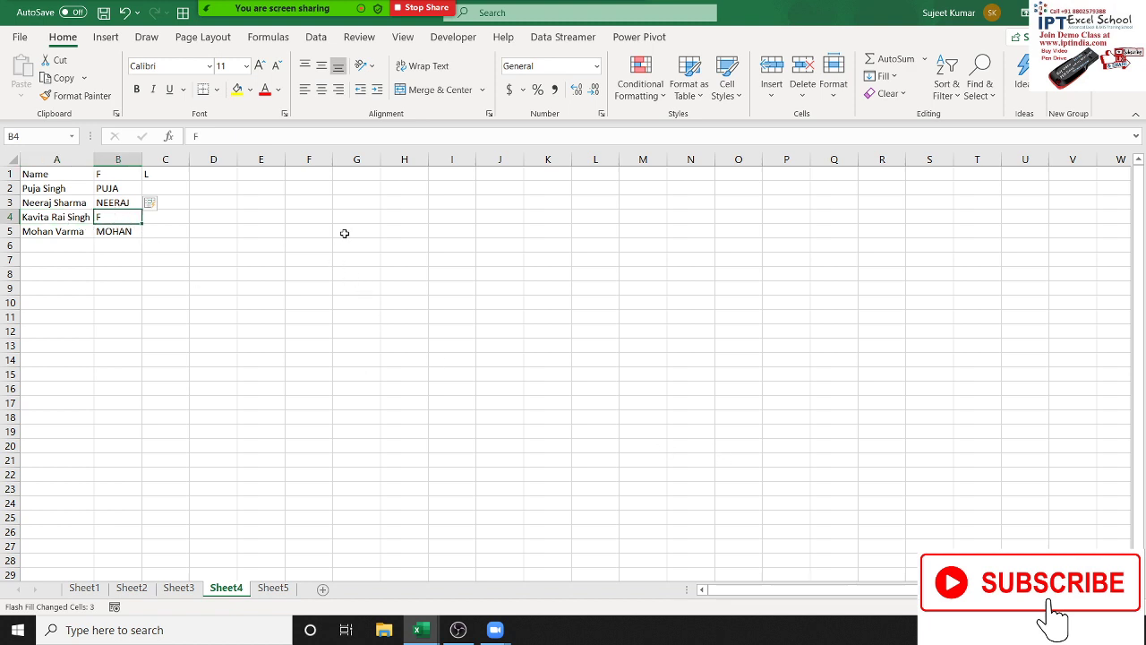
{"action": "key", "text": "ctrl+z"}
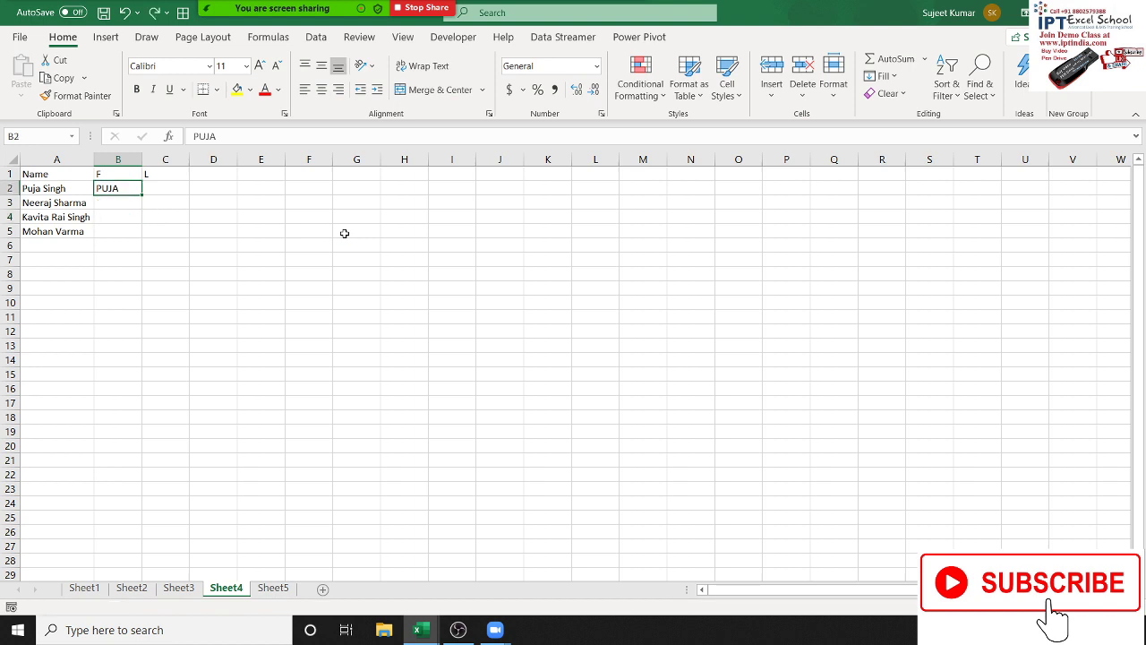
Step: Correct B2 to the proper-case first name and Flash Fill first names into B3:B5
{"action": "key", "text": "BackSpace"}
{"action": "key", "text": "BackSpace"}
{"action": "key", "text": "BackSpace"}
{"action": "type", "text": "uja"}
{"action": "key", "text": "Return"}
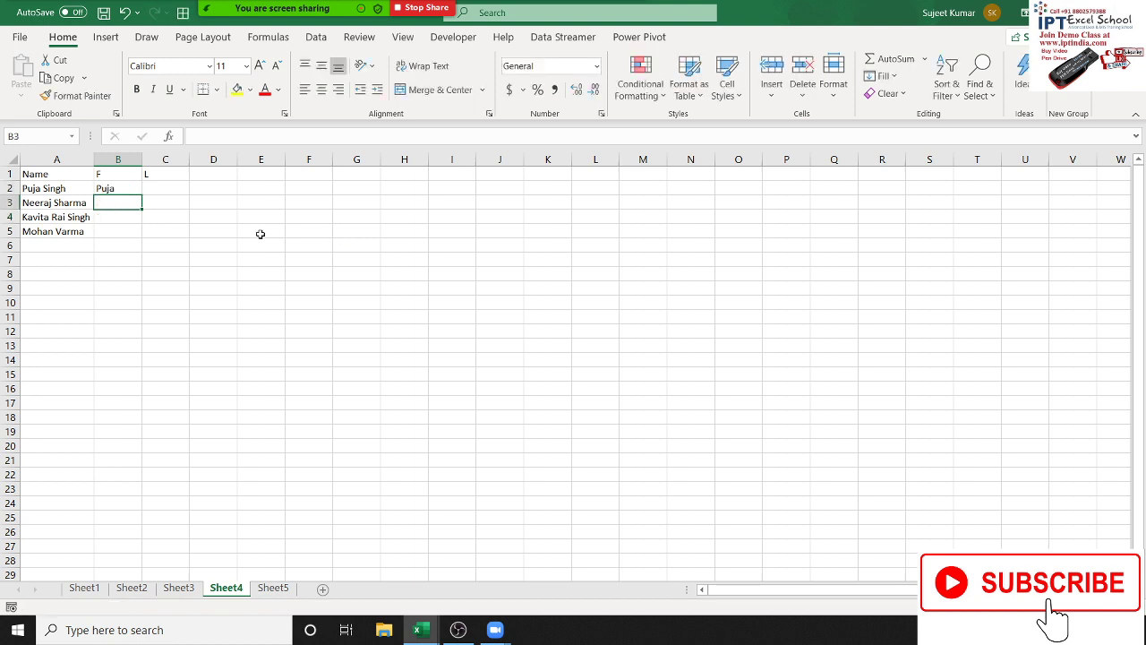
{"action": "left_click", "coordinate": [139, 186]}
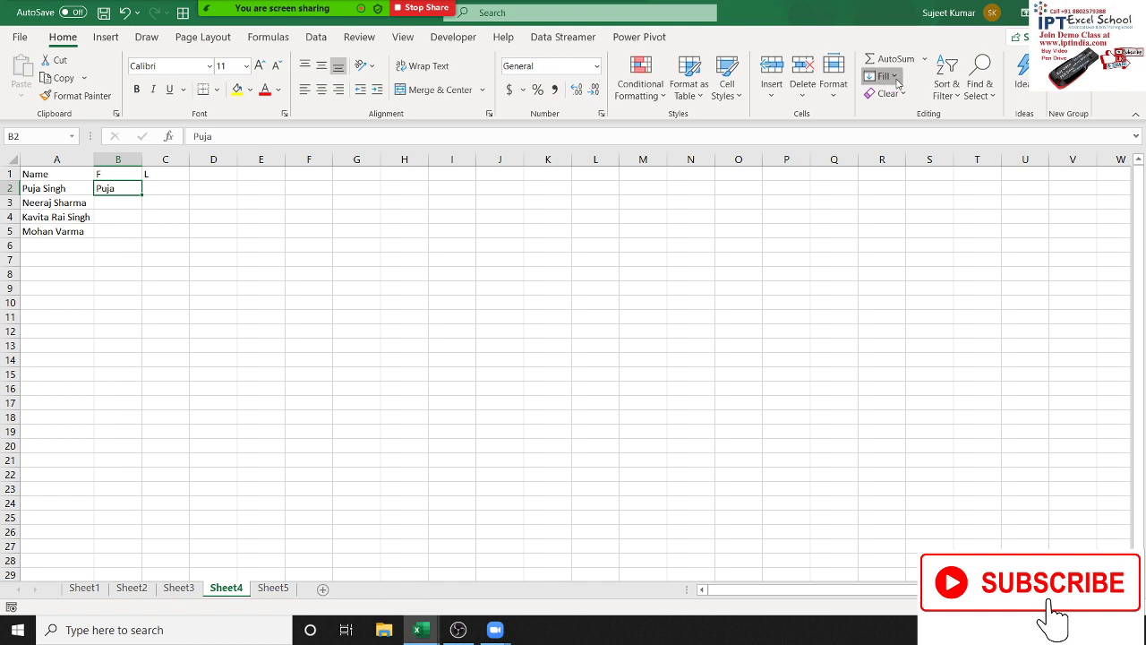
{"action": "left_click", "coordinate": [883, 76]}
{"action": "left_click", "coordinate": [916, 248]}
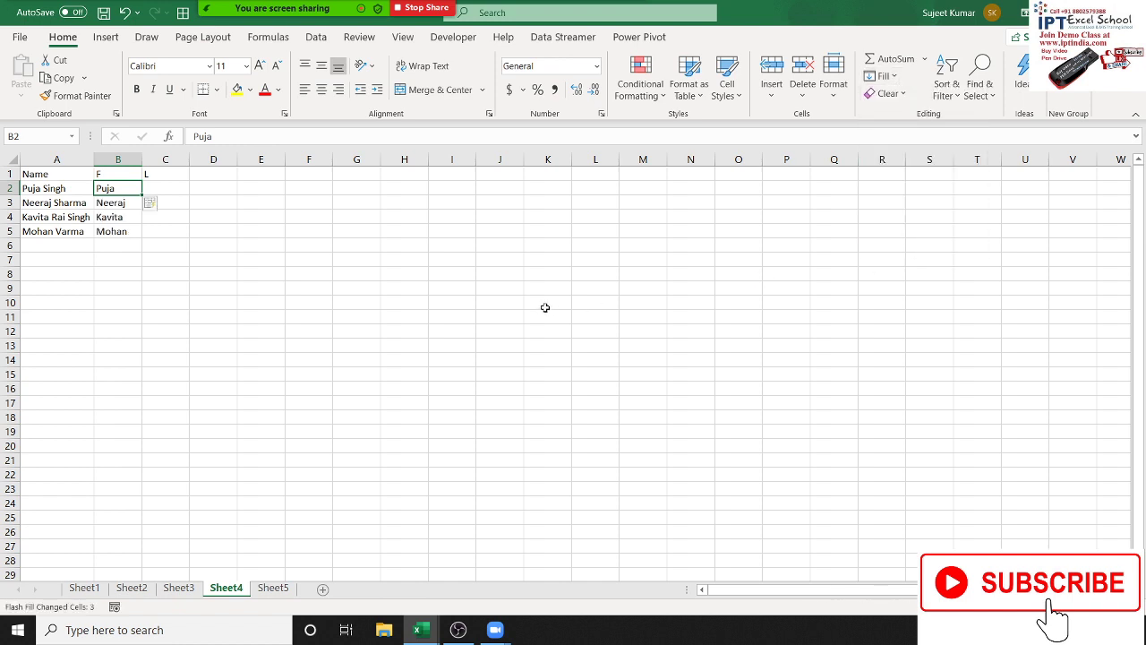
Step: Type the first person's surname in C2 and Flash Fill surnames into C3:C5
{"action": "left_click", "coordinate": [178, 190]}
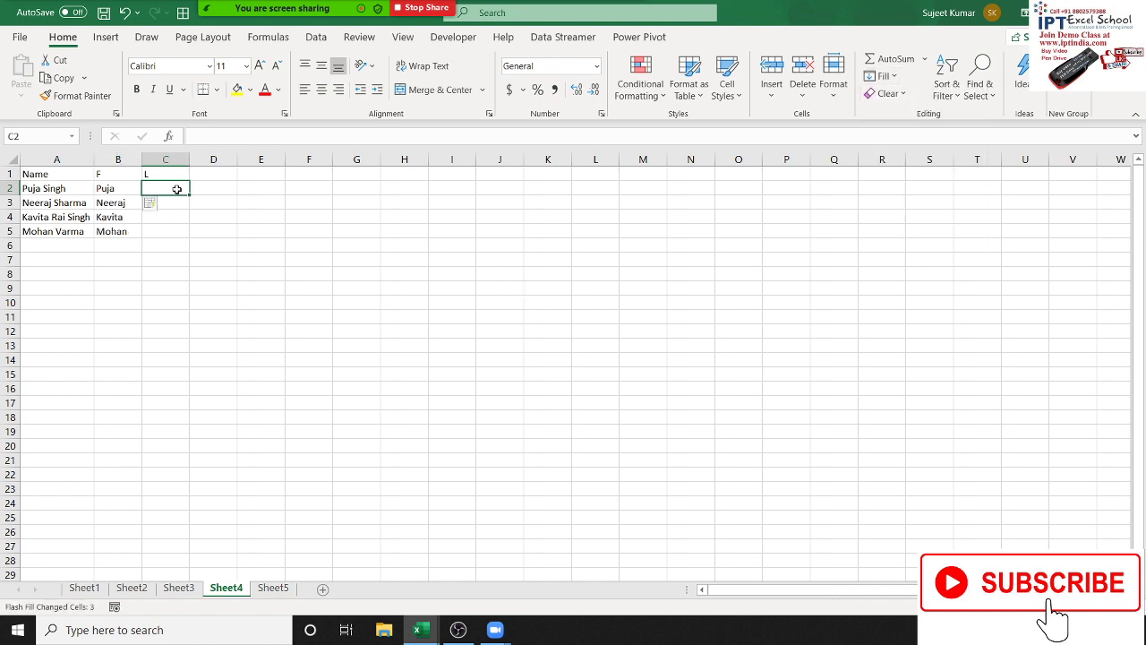
{"action": "type", "text": "Singh"}
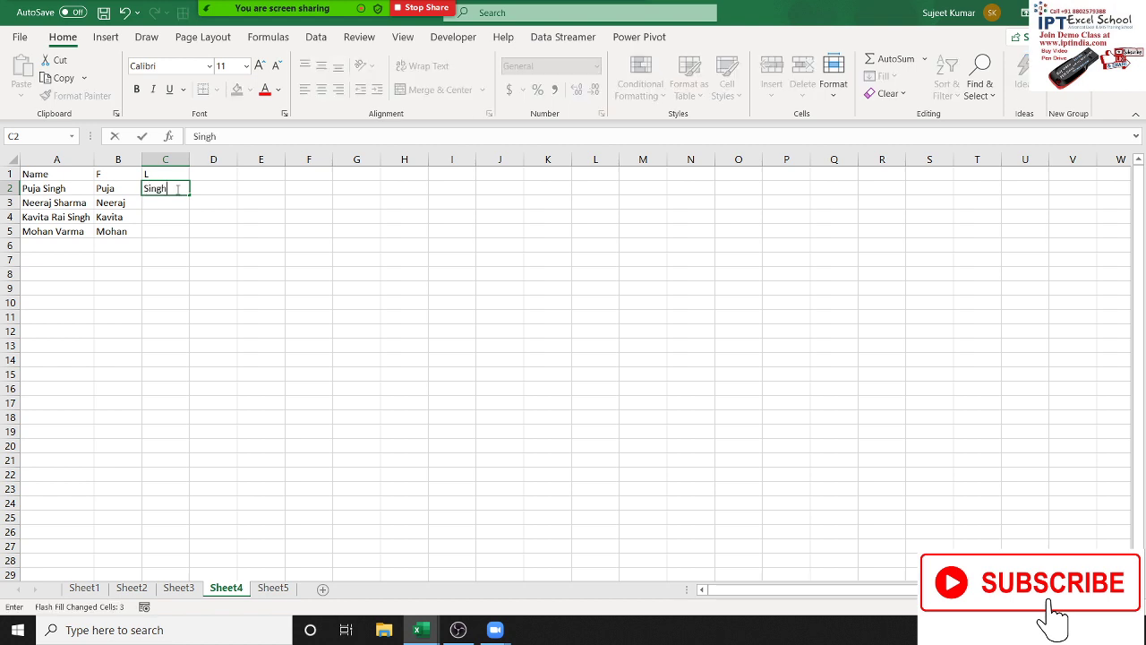
{"action": "key", "text": "Return"}
{"action": "left_click", "coordinate": [177, 190]}
{"action": "left_click", "coordinate": [882, 76]}
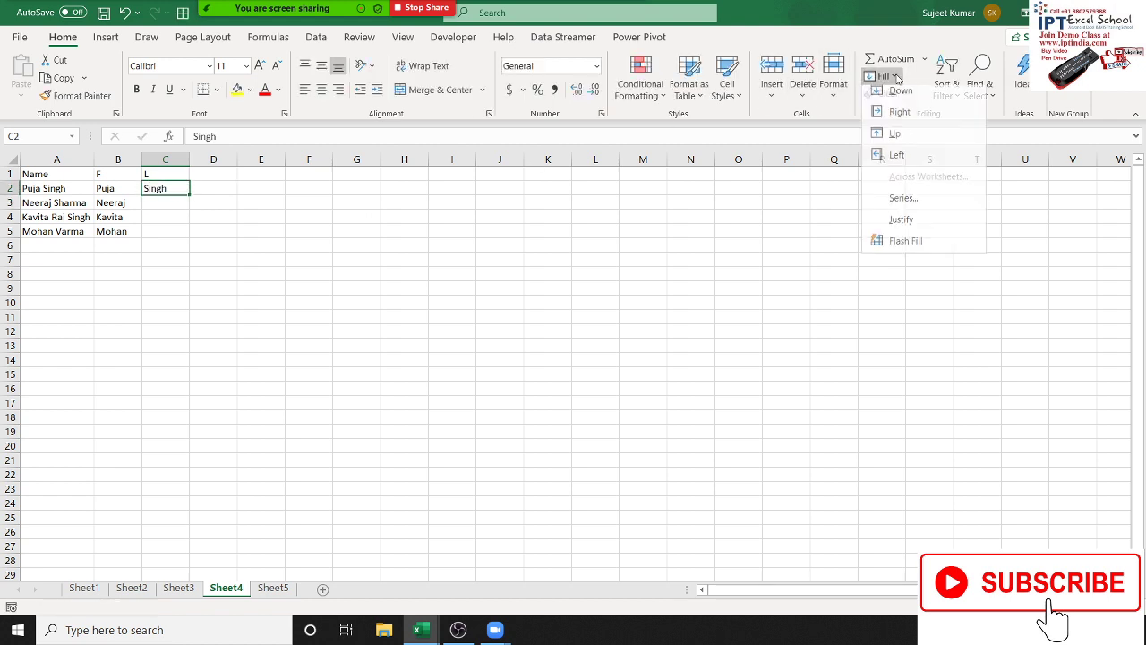
{"action": "left_click", "coordinate": [925, 247]}
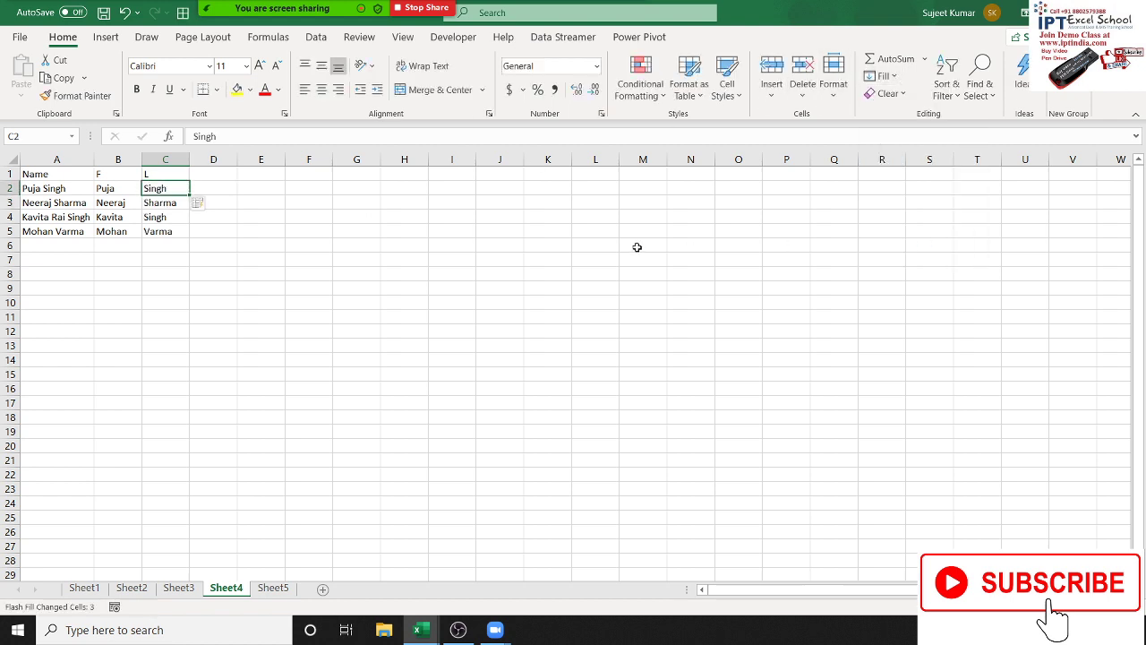
Step: Add a Date heading in G1, enter 8/4 in G2 and copy it down to G7
{"action": "left_click", "coordinate": [360, 177]}
{"action": "type", "text": "Date"}
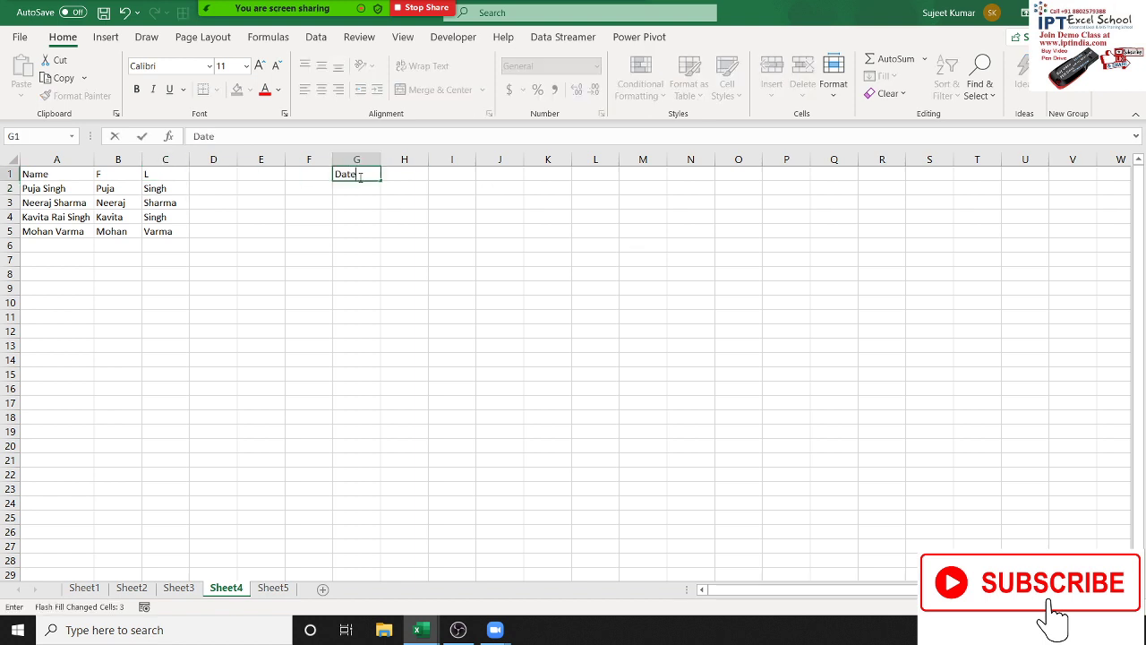
{"action": "key", "text": "Return"}
{"action": "type", "text": "8/4"}
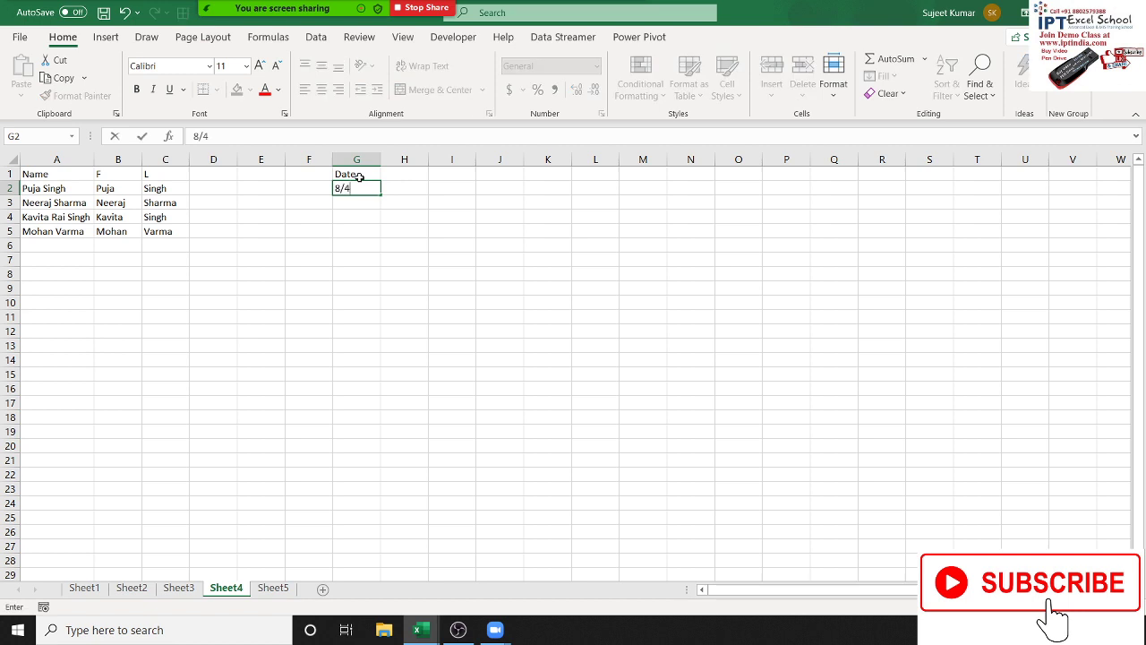
{"action": "key", "text": "Return"}
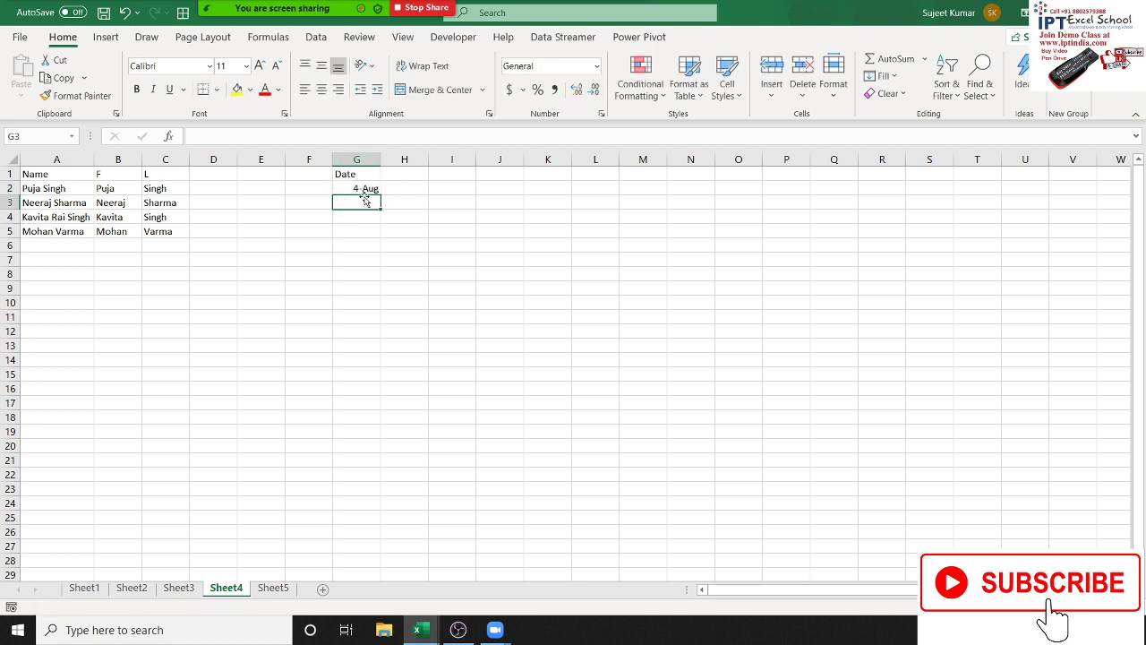
{"action": "left_click", "coordinate": [365, 187]}
{"action": "left_click_drag", "start_coordinate": [364, 187], "coordinate": [359, 259]}
{"action": "key", "text": "ctrl+d"}
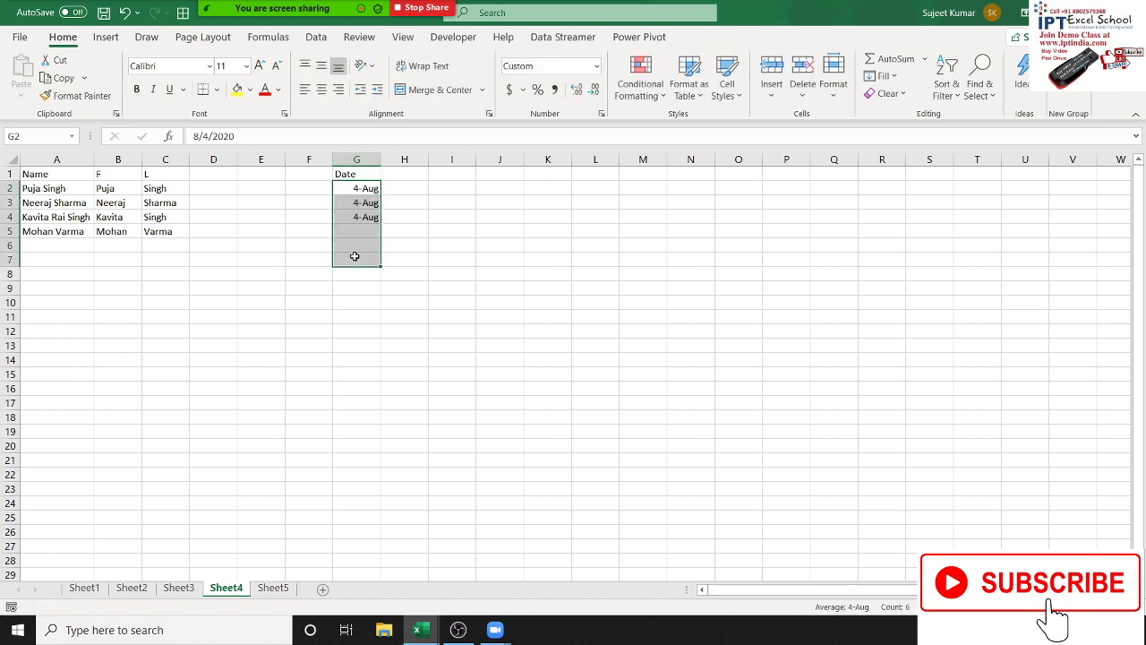
Step: Replace G3 with the formula =G2+20, correcting an initial =G2+1
{"action": "left_click", "coordinate": [368, 203]}
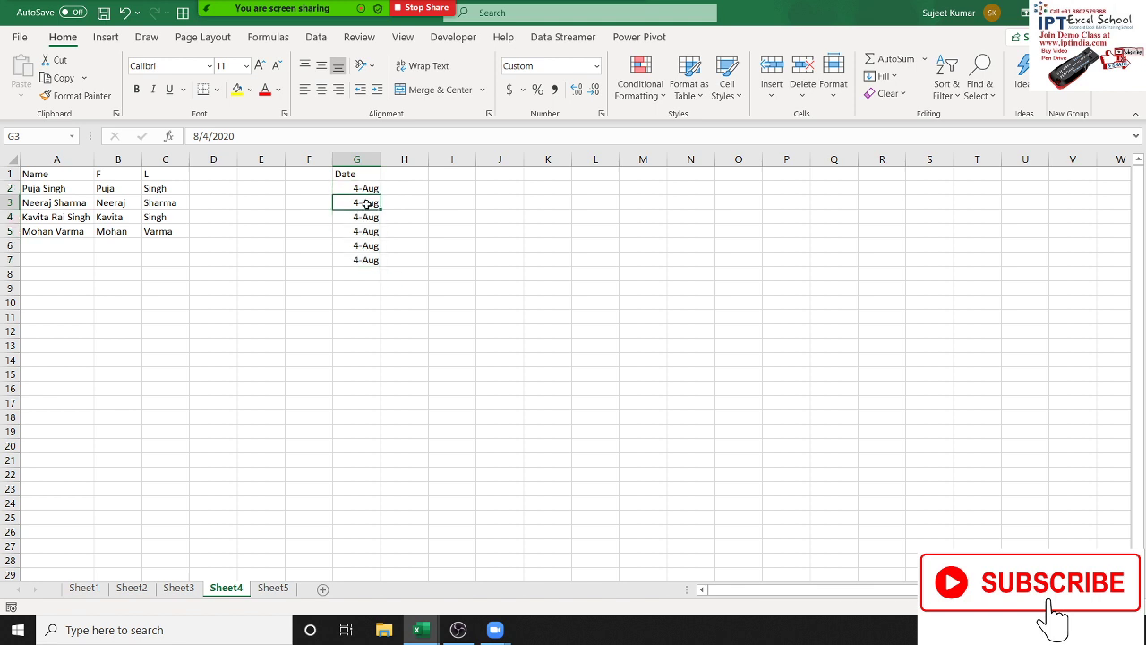
{"action": "type", "text": "=\\"}
{"action": "key", "text": "BackSpace"}
{"action": "key", "text": "Up"}
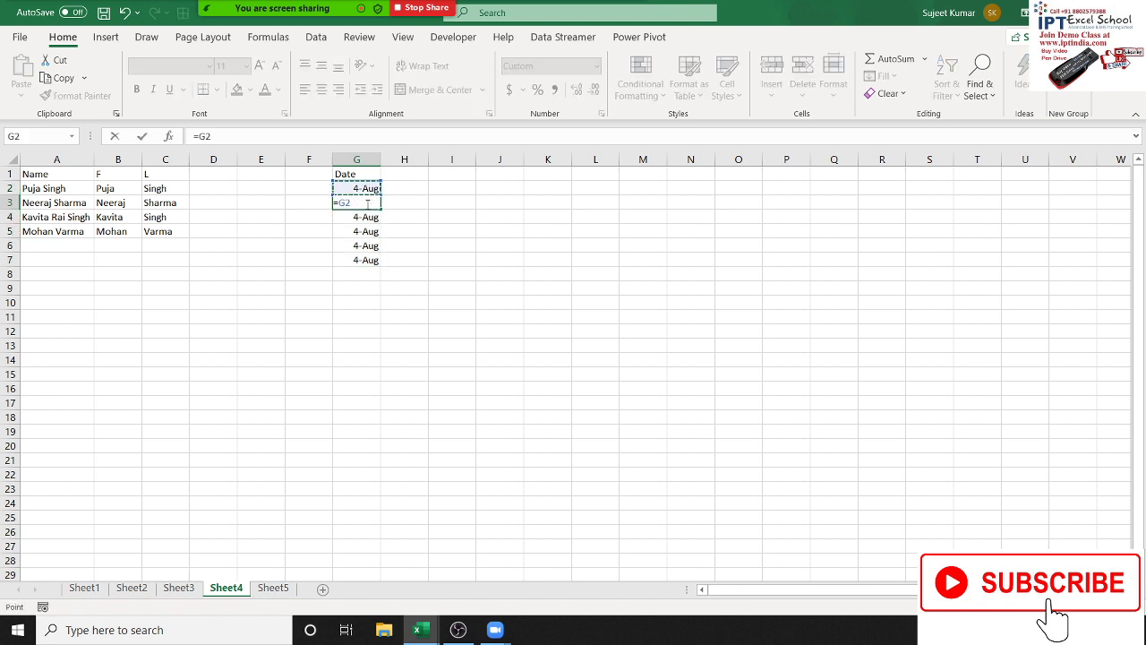
{"action": "type", "text": "+1"}
{"action": "key", "text": "Return"}
{"action": "left_click", "coordinate": [368, 204]}
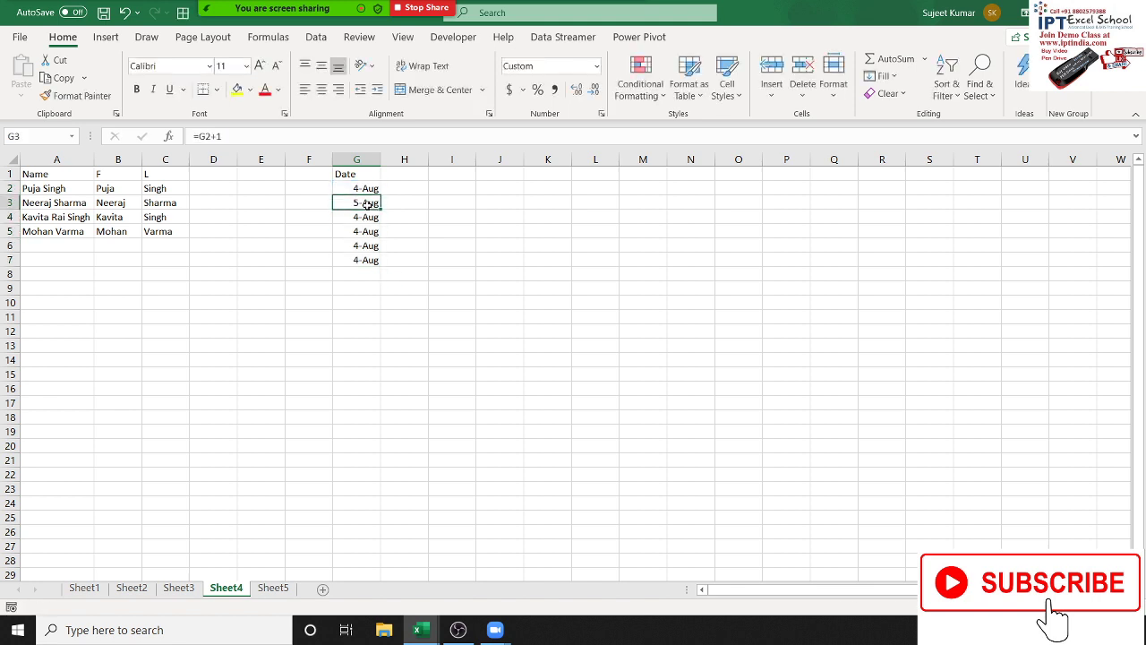
{"action": "left_click", "coordinate": [346, 141]}
{"action": "key", "text": "BackSpace"}
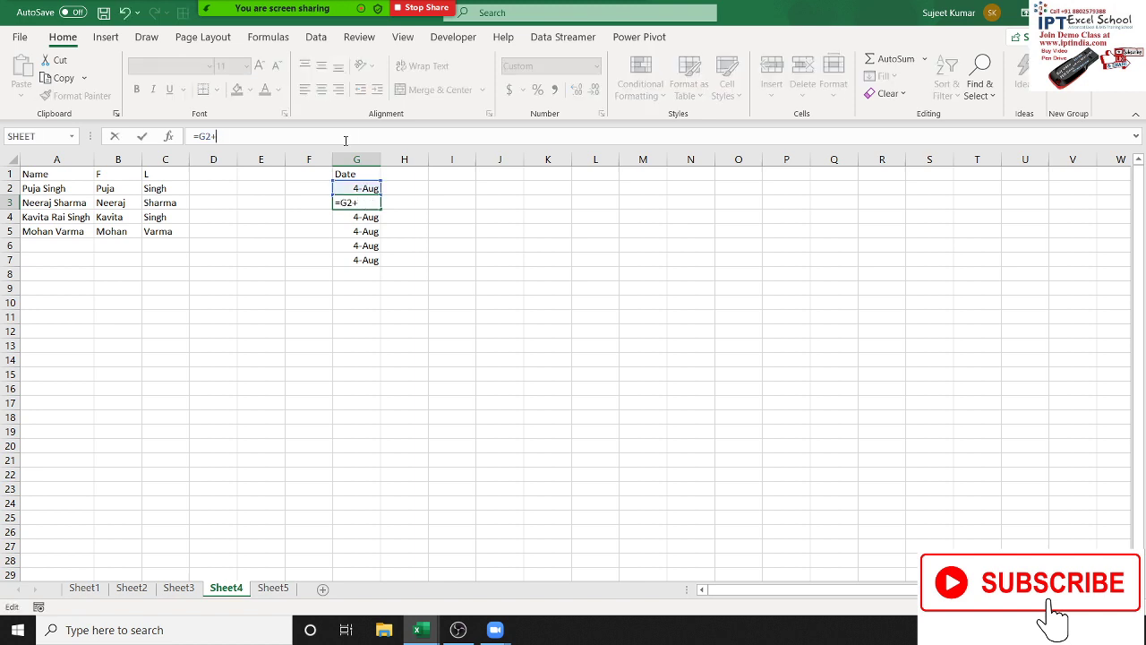
{"action": "type", "text": "20"}
{"action": "key", "text": "Return"}
Step: Fill the =G2+20 formula down through G7 so the dates step 20 days to 12-Nov
{"action": "key", "text": "Up"}
{"action": "key", "text": "shift+Down"}
{"action": "key", "text": "shift+Down"}
{"action": "key", "text": "shift+Down"}
{"action": "key", "text": "ctrl+d"}
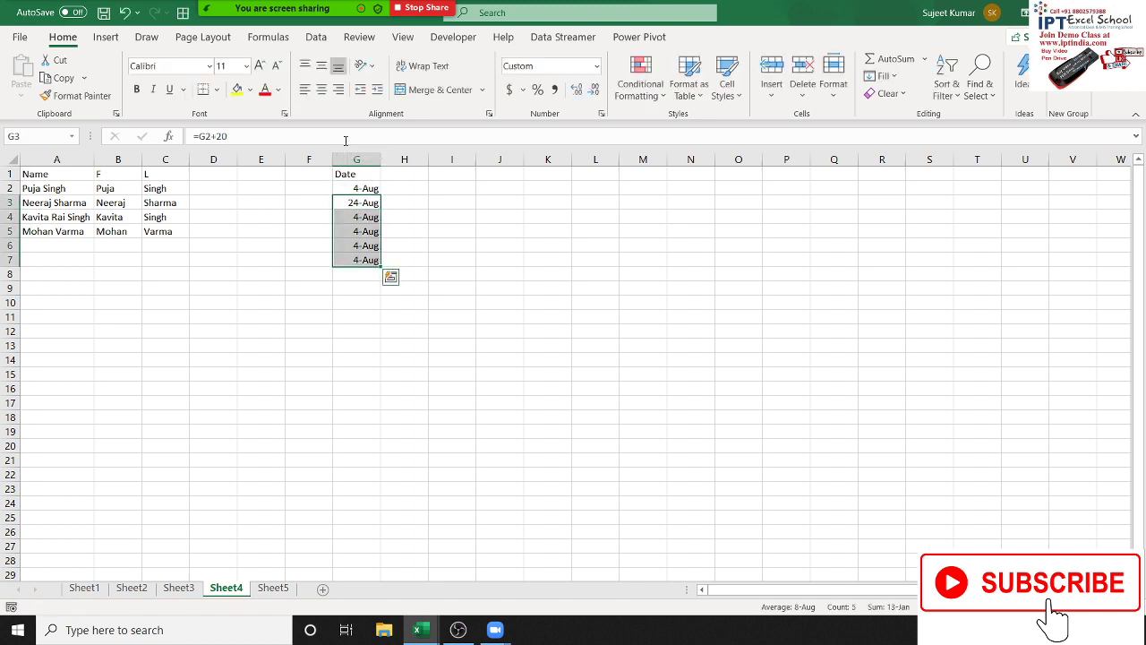
{"action": "left_click", "coordinate": [418, 174]}
{"action": "left_click", "coordinate": [406, 187]}
Step: Type Aug in H2 and Flash Fill the month abbreviations into H3:H7
{"action": "type", "text": "Aug"}
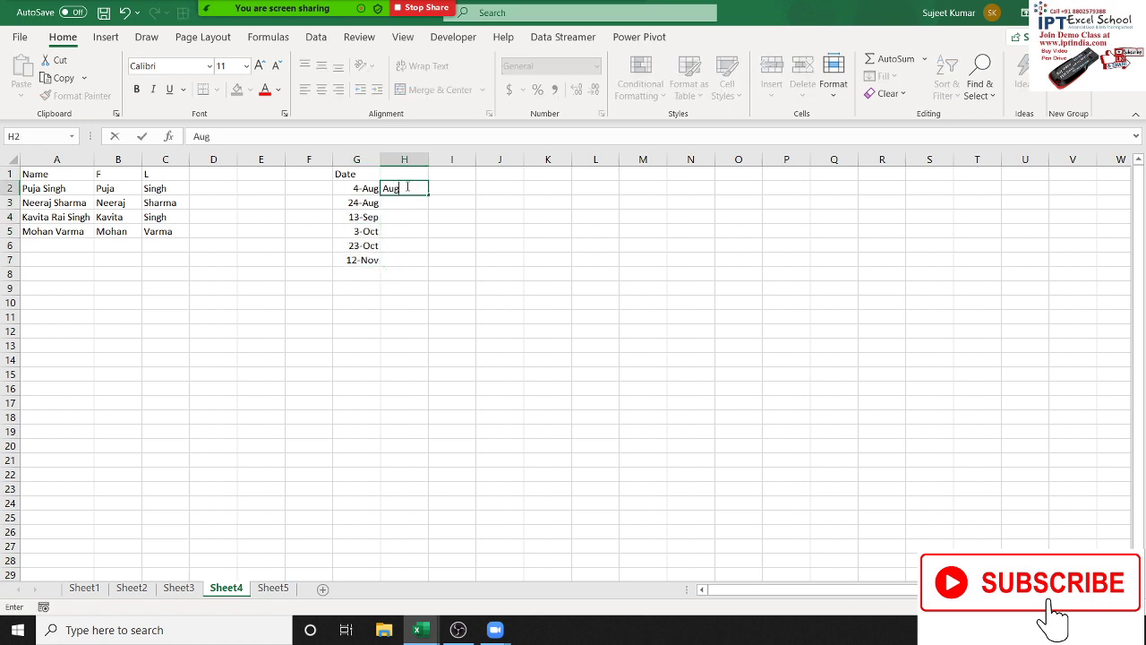
{"action": "left_click", "coordinate": [407, 187]}
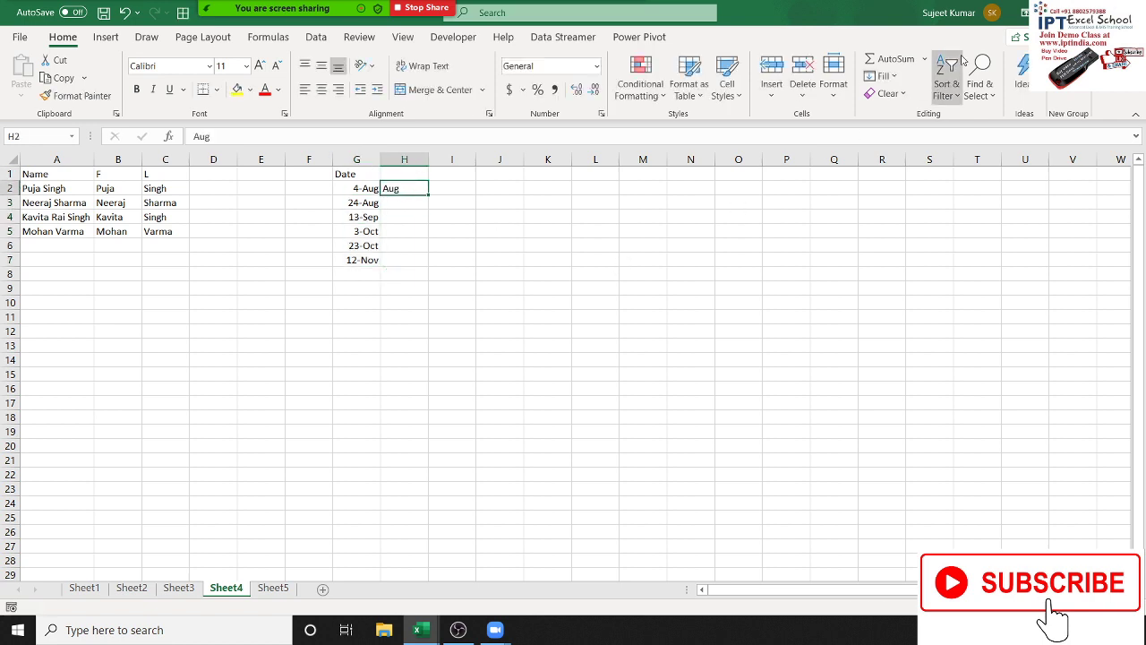
{"action": "left_click", "coordinate": [883, 76]}
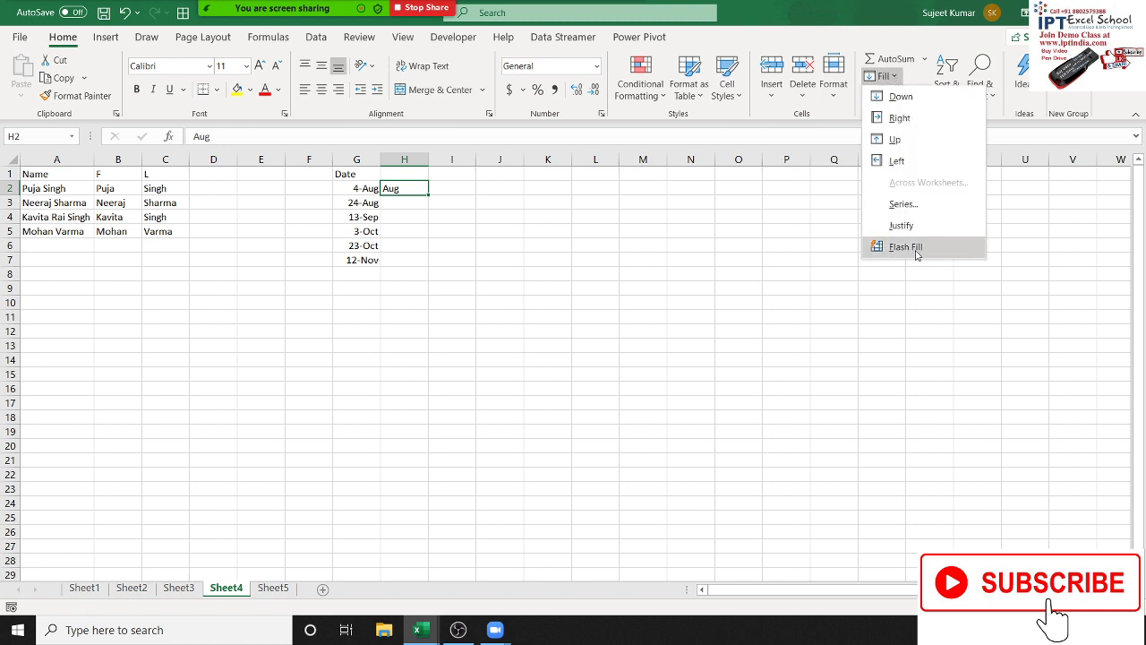
{"action": "left_click", "coordinate": [912, 255]}
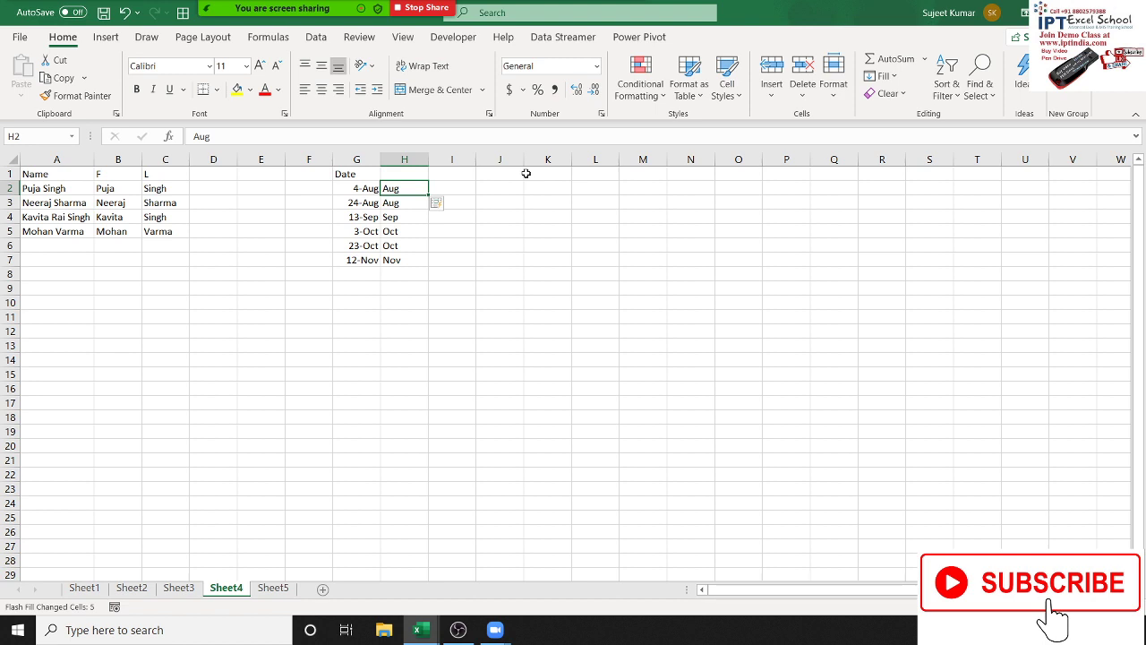
{"action": "key", "text": "Up"}
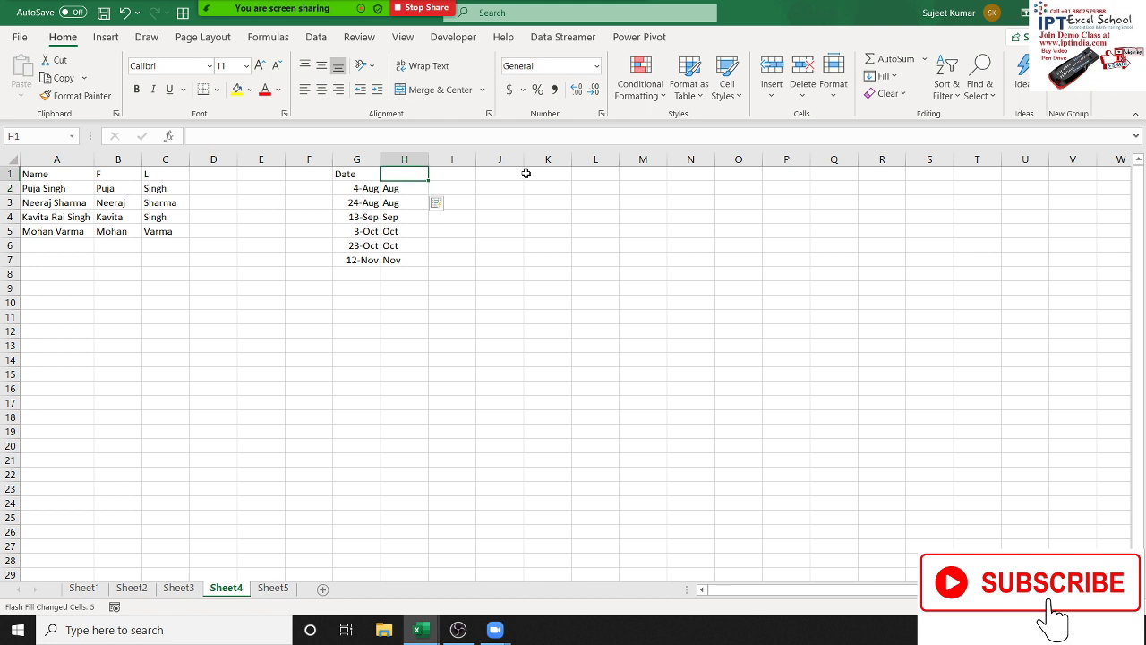
{"action": "key", "text": "Right"}
{"action": "key", "text": "Right"}
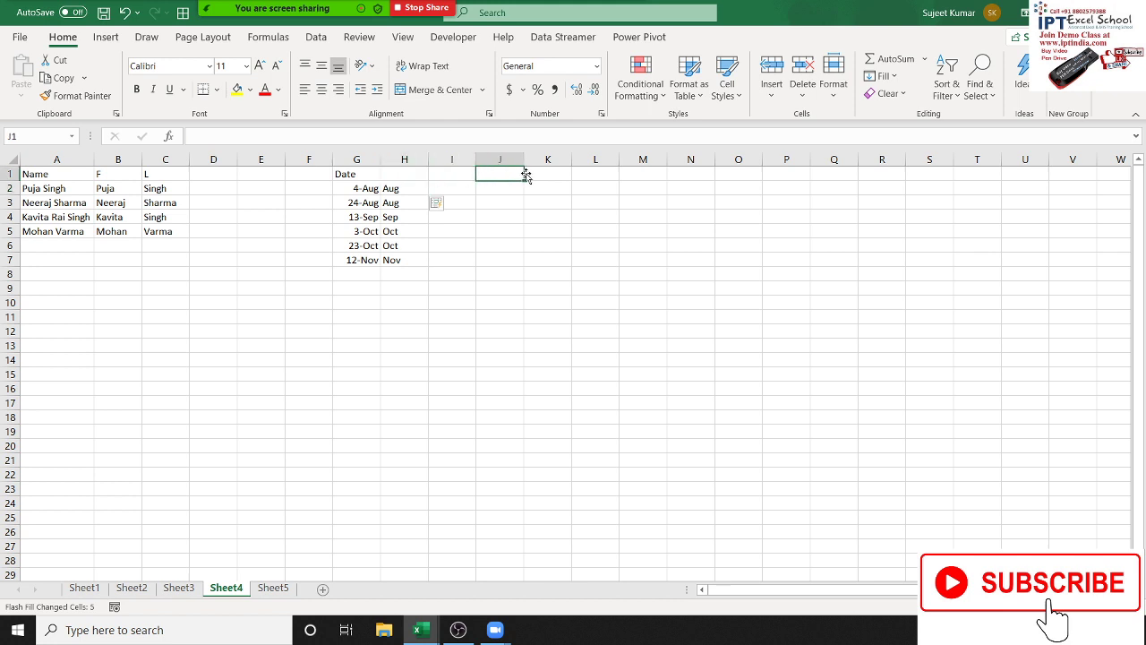
Step: Enter the codes 123-963, 741-852 and 985-963 in J1:J3
{"action": "type", "text": "123-963"}
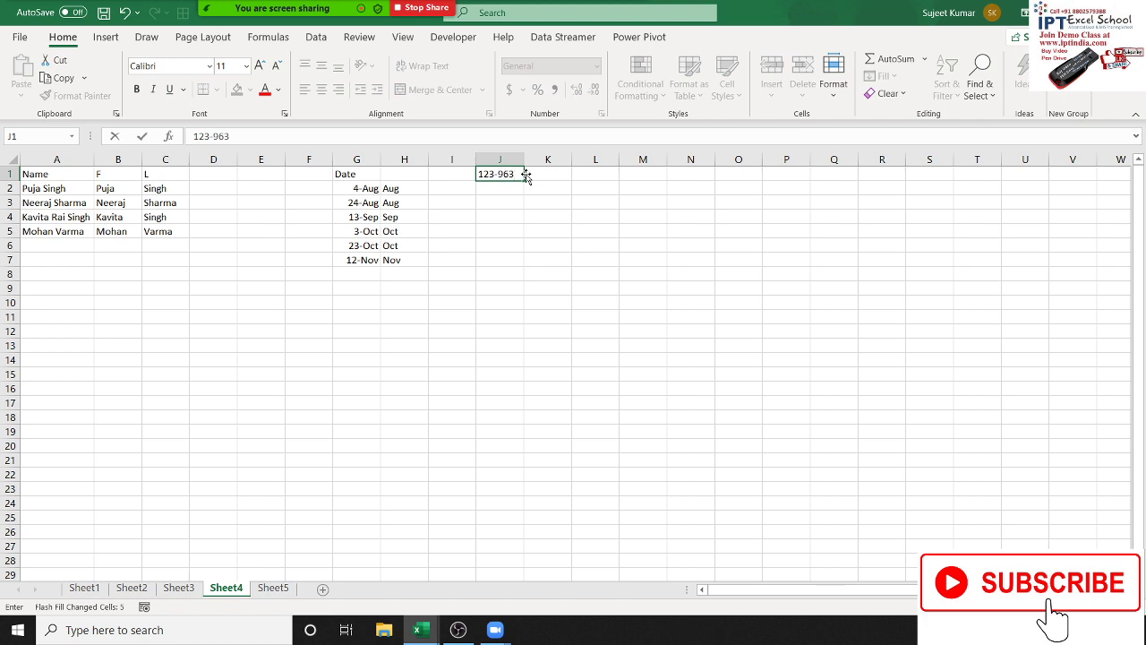
{"action": "key", "text": "Return"}
{"action": "type", "text": "741"}
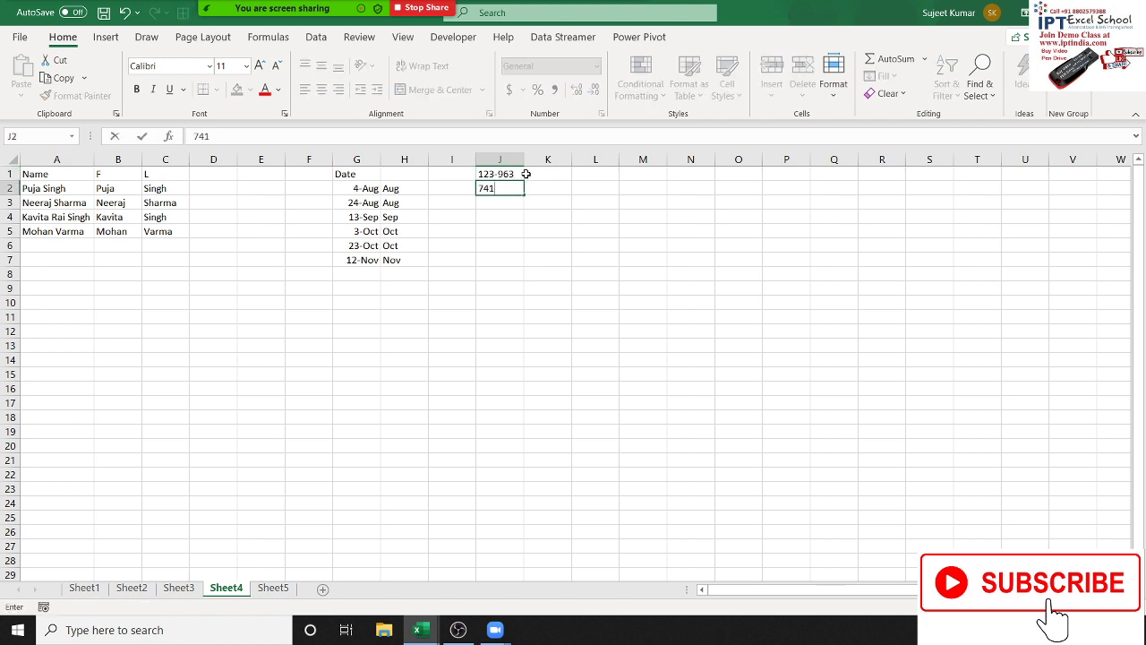
{"action": "type", "text": "-852"}
{"action": "key", "text": "Return"}
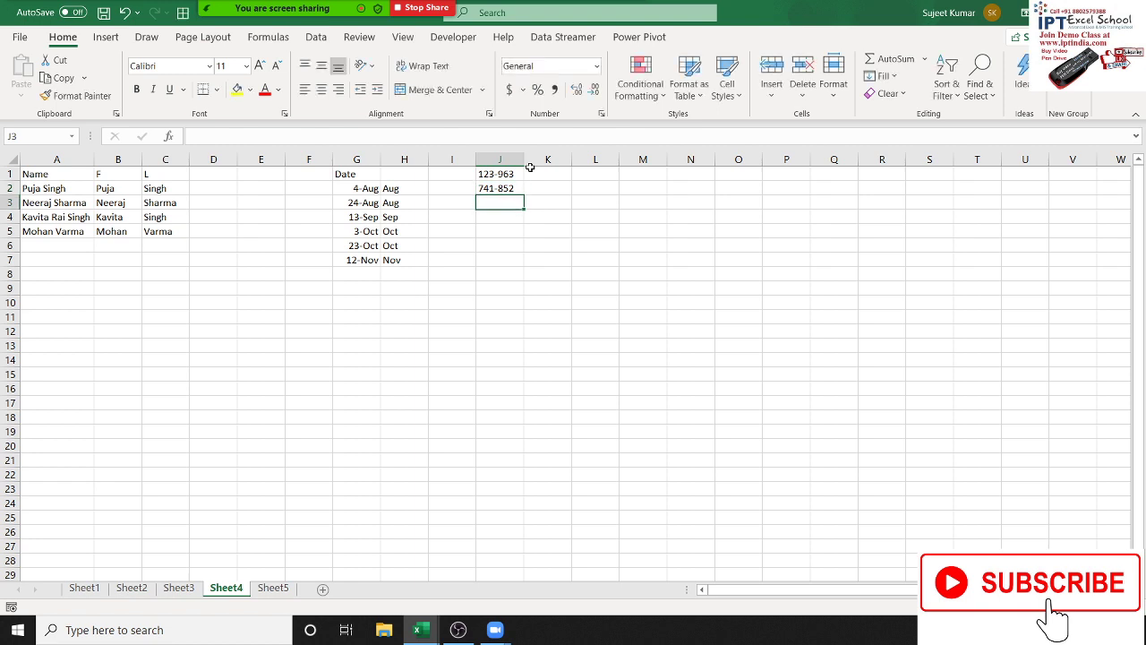
{"action": "type", "text": "-985-"}
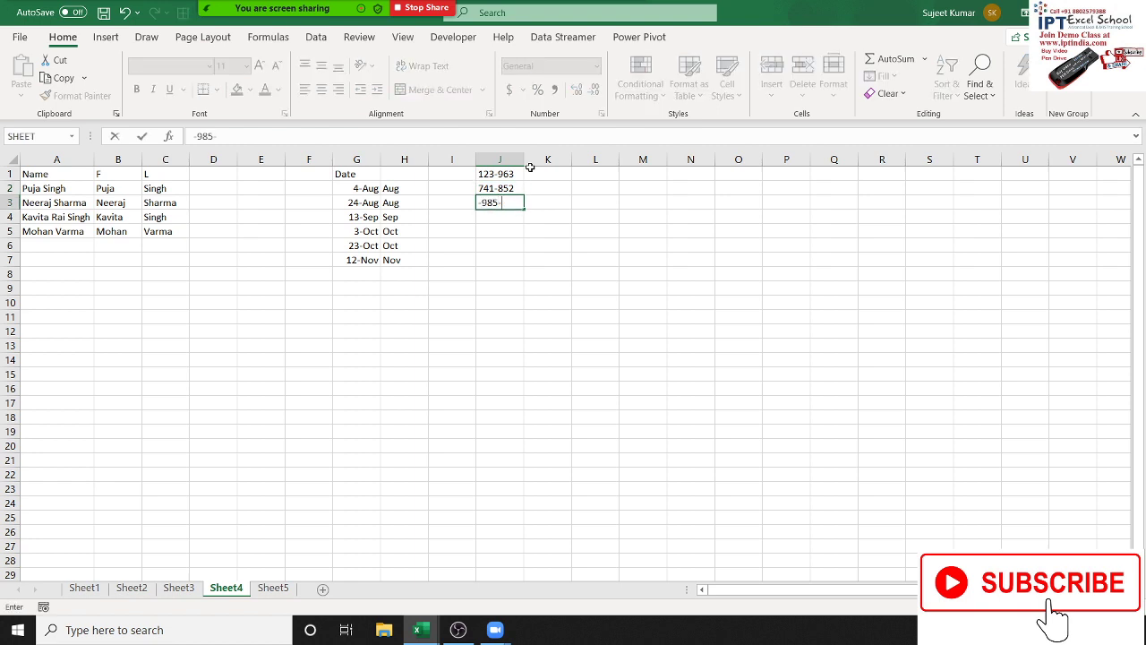
{"action": "key", "text": "Escape"}
{"action": "type", "text": "985"}
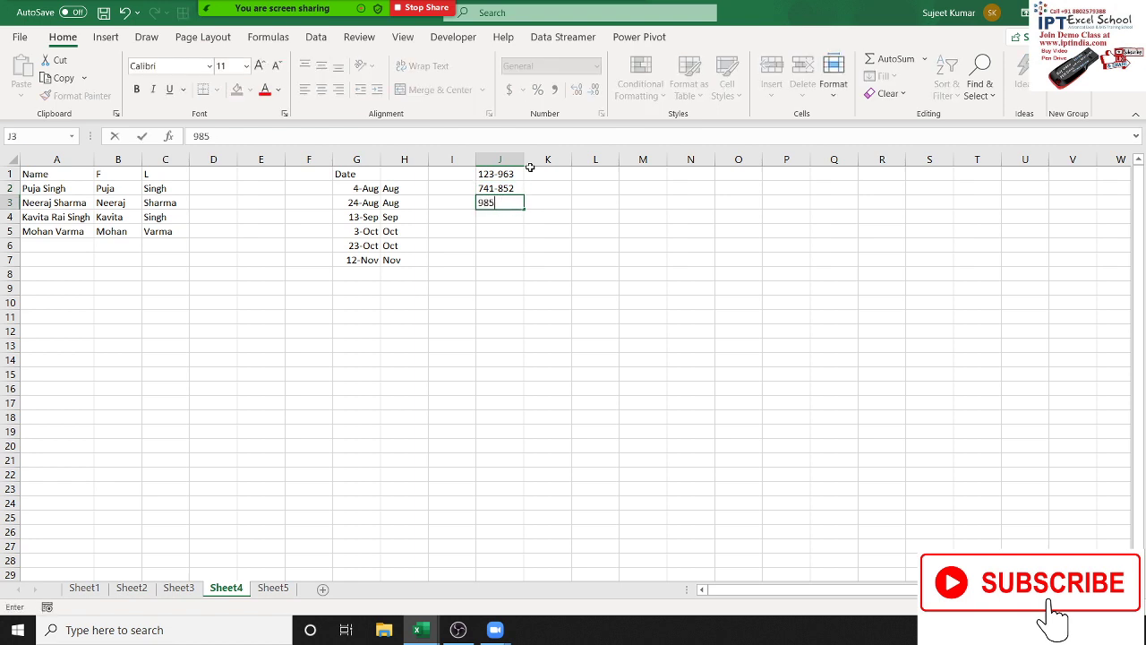
{"action": "type", "text": "-963"}
{"action": "key", "text": "Return"}
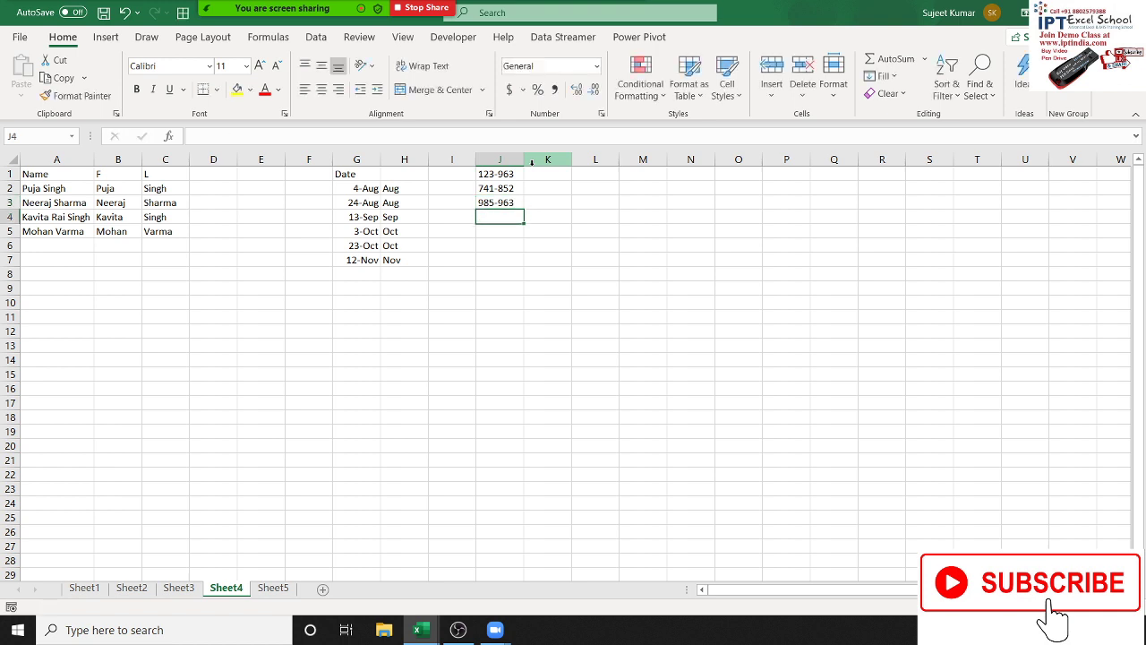
Step: Type 963 in K1 and Flash Fill the last three digits into K2:K3
{"action": "left_click", "coordinate": [553, 173]}
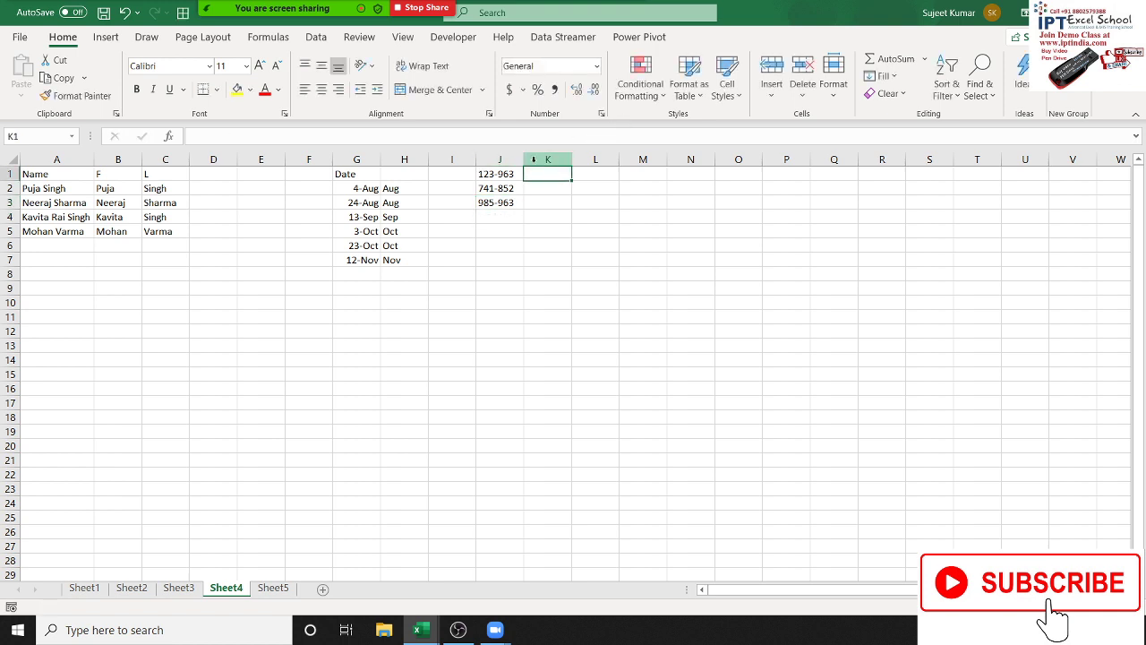
{"action": "type", "text": "963"}
{"action": "key", "text": "Return"}
{"action": "key", "text": "Up"}
{"action": "left_click", "coordinate": [952, 107]}
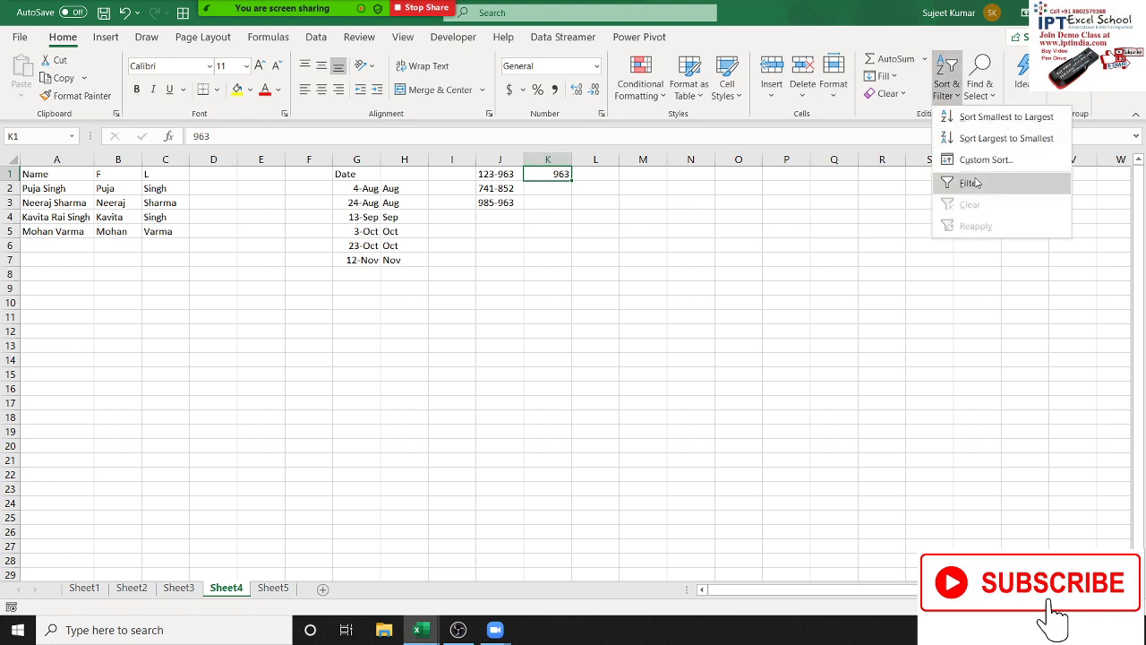
{"action": "left_click", "coordinate": [895, 79]}
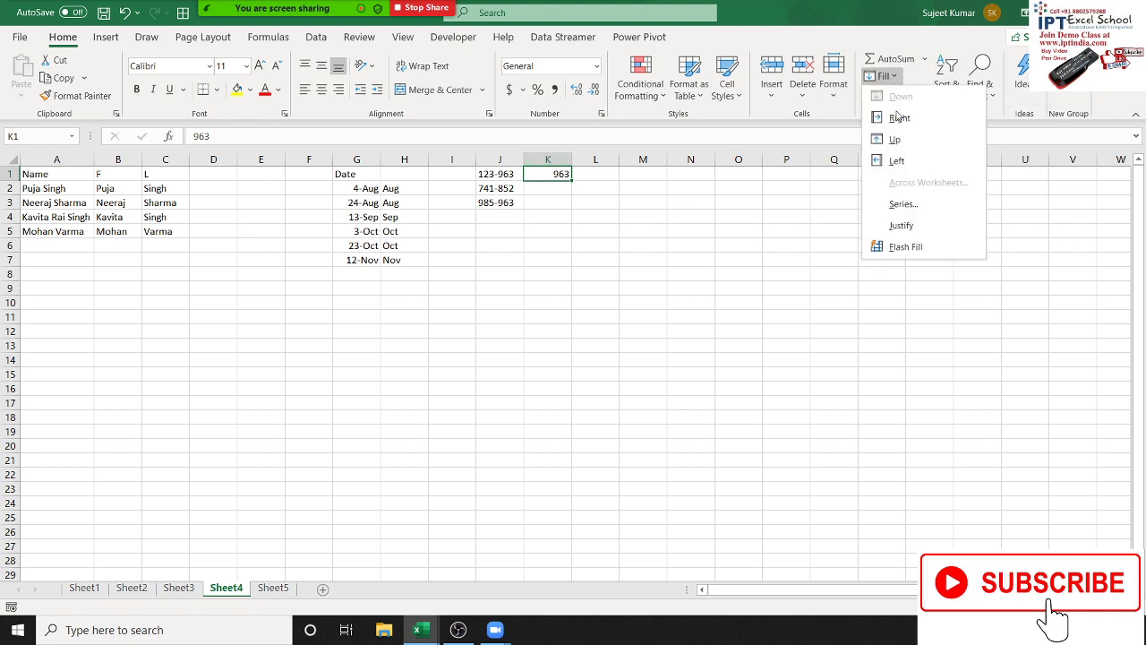
{"action": "left_click", "coordinate": [913, 247]}
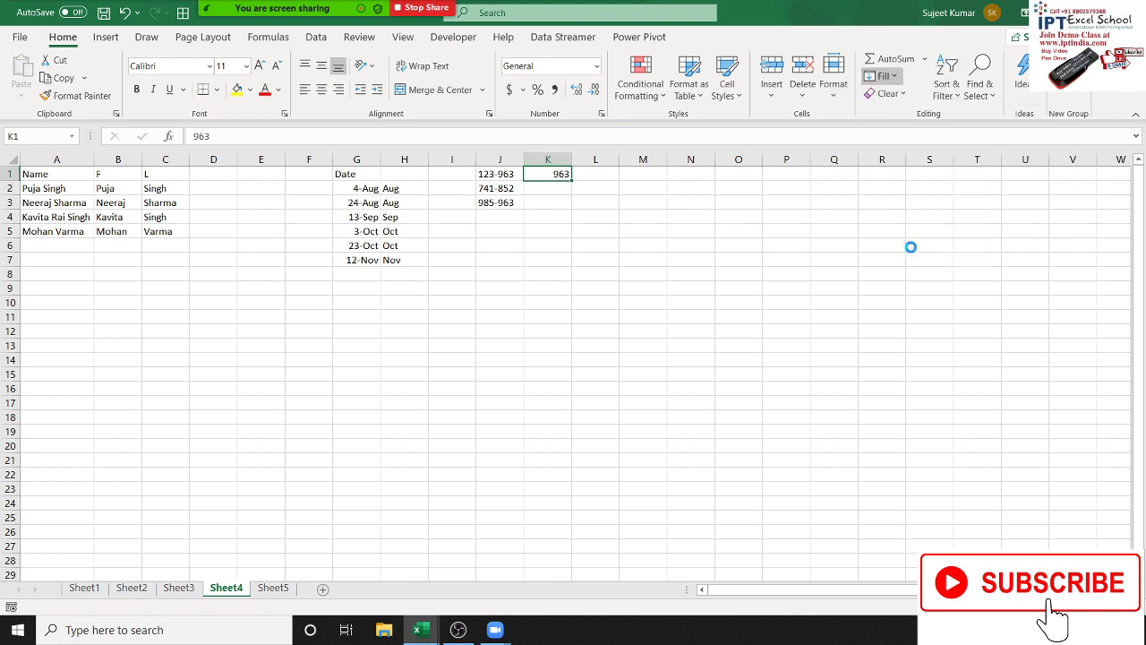
Step: Check the Flash Filled values 852 and 963 in K2:K3
{"action": "left_click", "coordinate": [545, 192]}
{"action": "key", "text": "Down"}
{"action": "key", "text": "Up"}
{"action": "key", "text": "Up"}
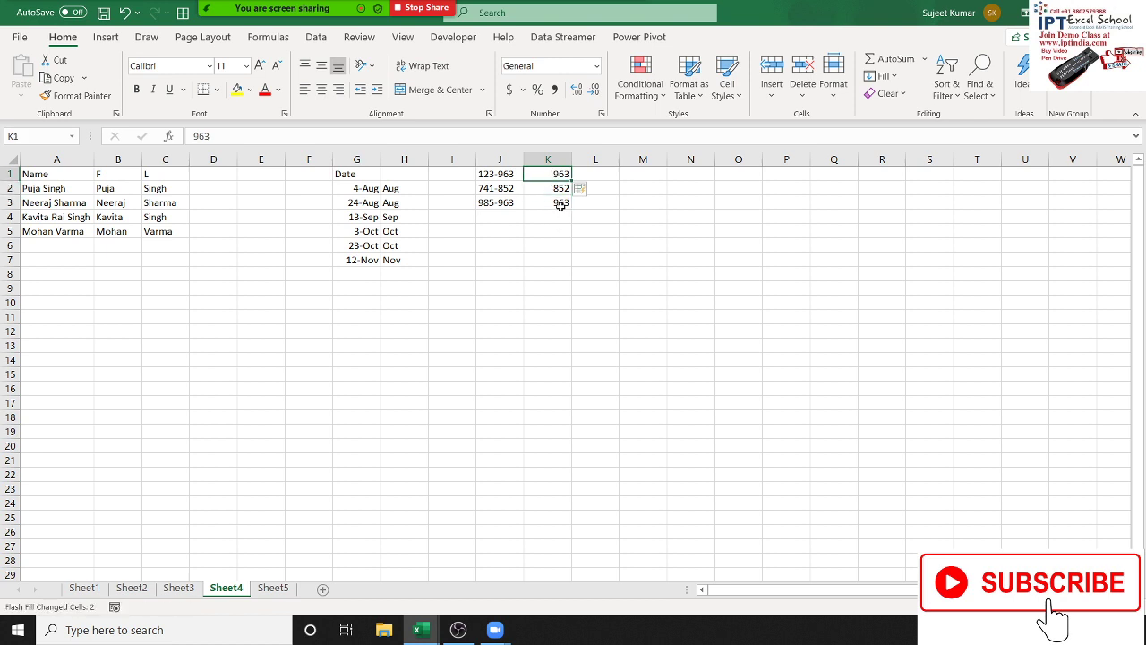
{"action": "left_click", "coordinate": [559, 204]}
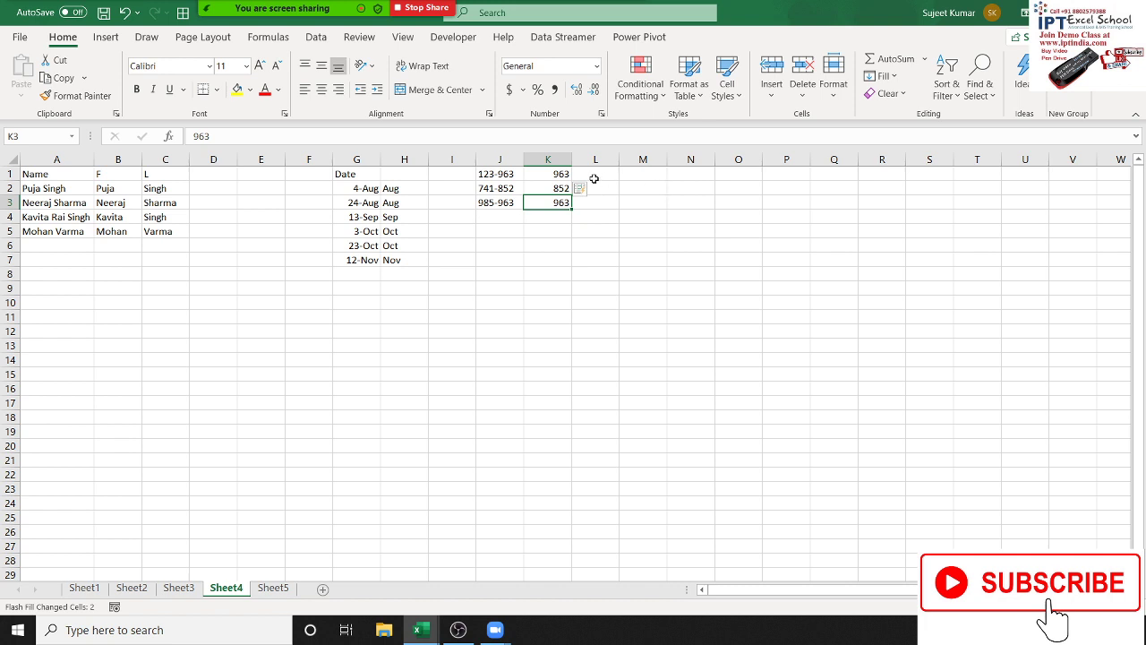
{"action": "mouse_move", "coordinate": [559, 188]}
{"action": "left_mouse_down"}
{"action": "mouse_move", "coordinate": [558, 204]}
{"action": "mouse_move", "coordinate": [558, 173]}
{"action": "left_mouse_up"}
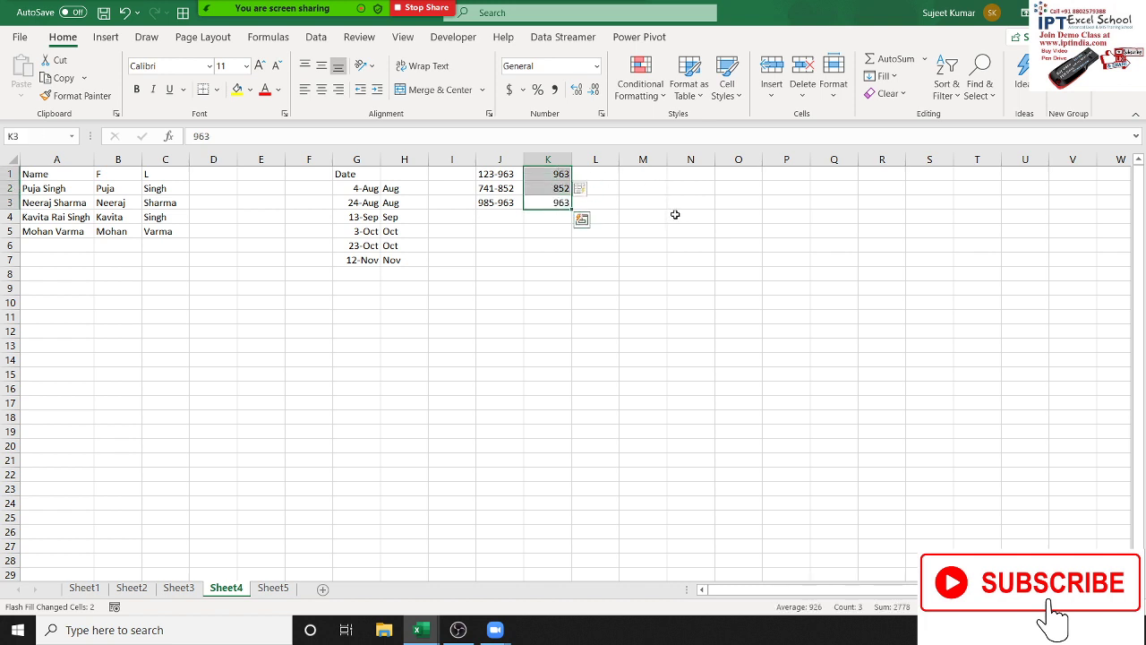
{"action": "left_click", "coordinate": [655, 180]}
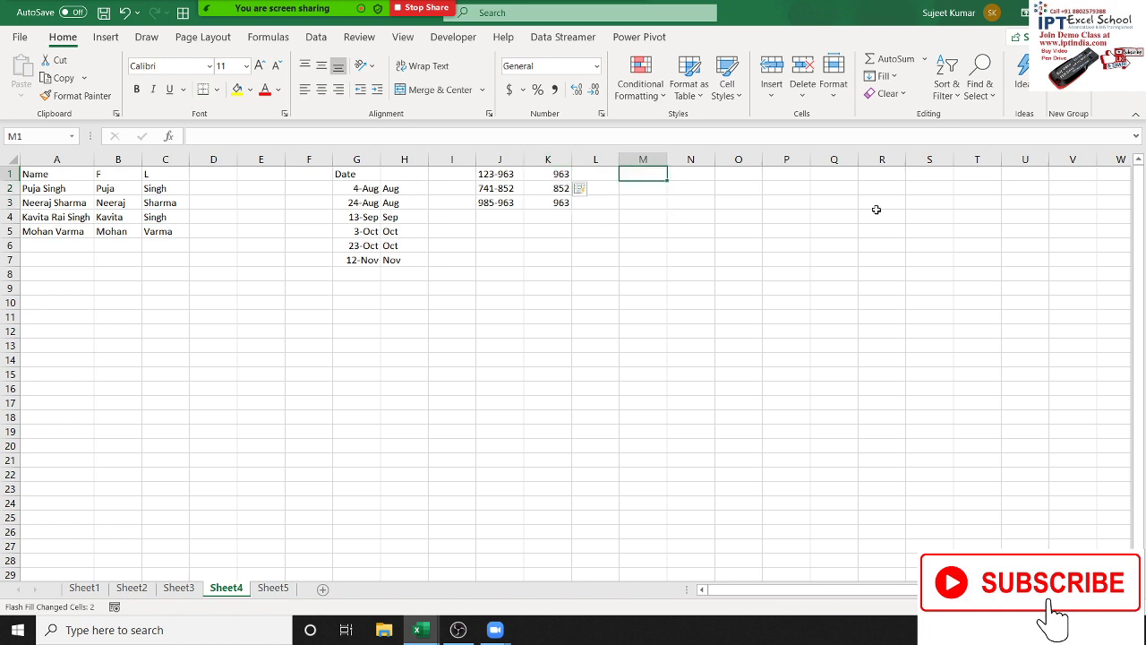
Step: Enter 85.36, 85.36, 85.45 and 78.98 in M1:M4
{"action": "type", "text": "85.36"}
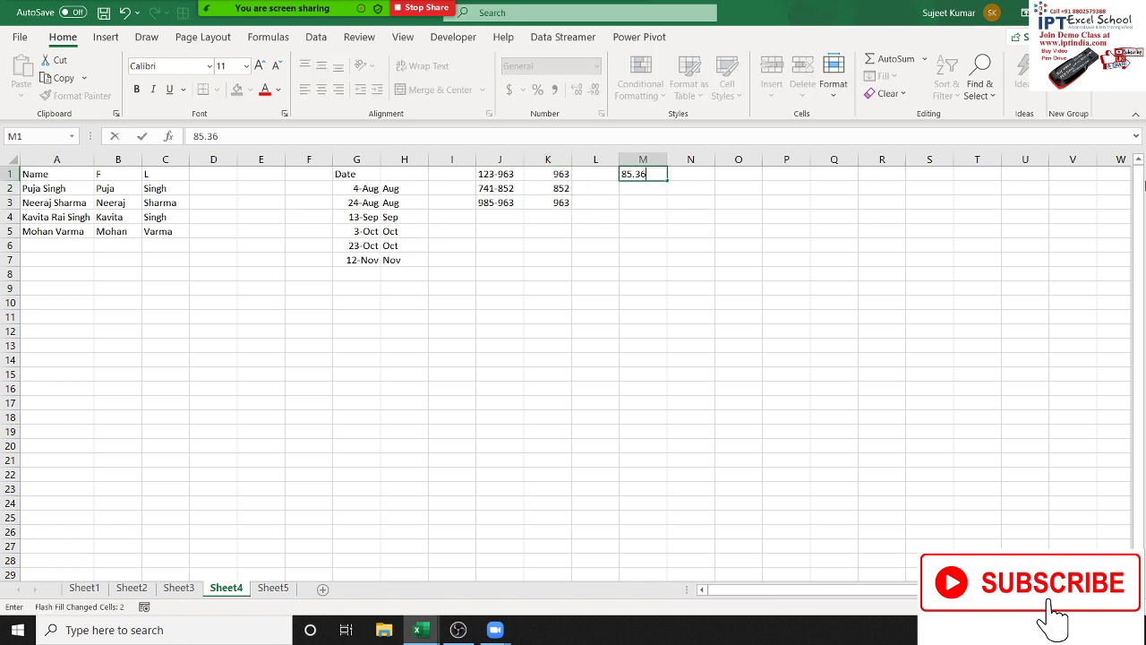
{"action": "key", "text": "Return"}
{"action": "type", "text": "85.36"}
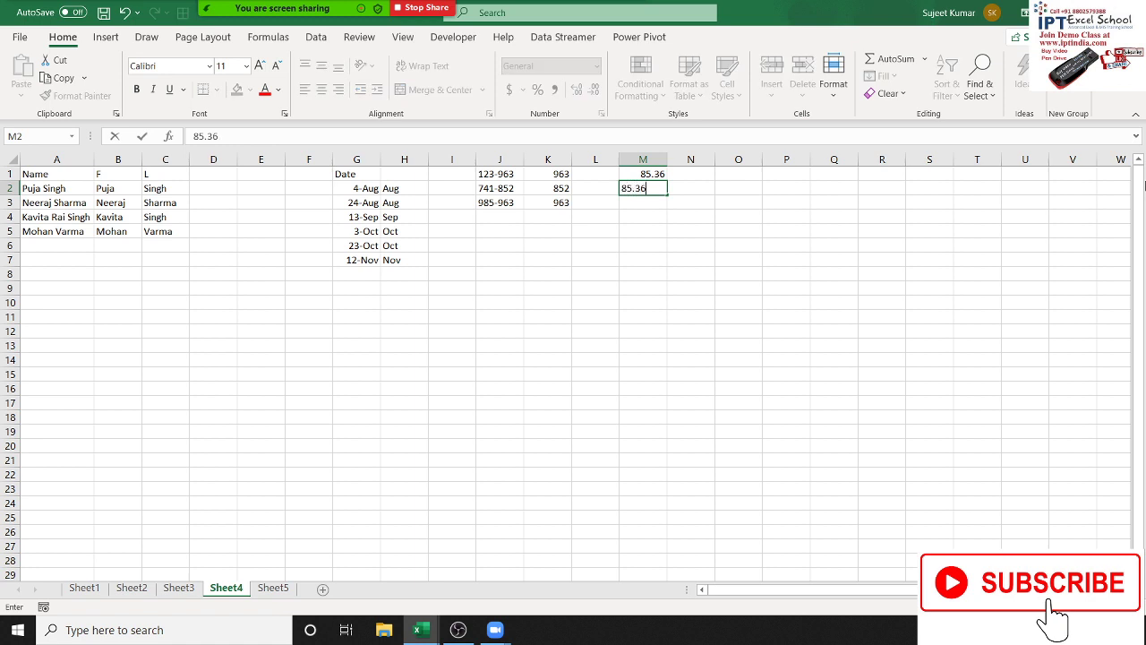
{"action": "key", "text": "Return"}
{"action": "type", "text": "85.45"}
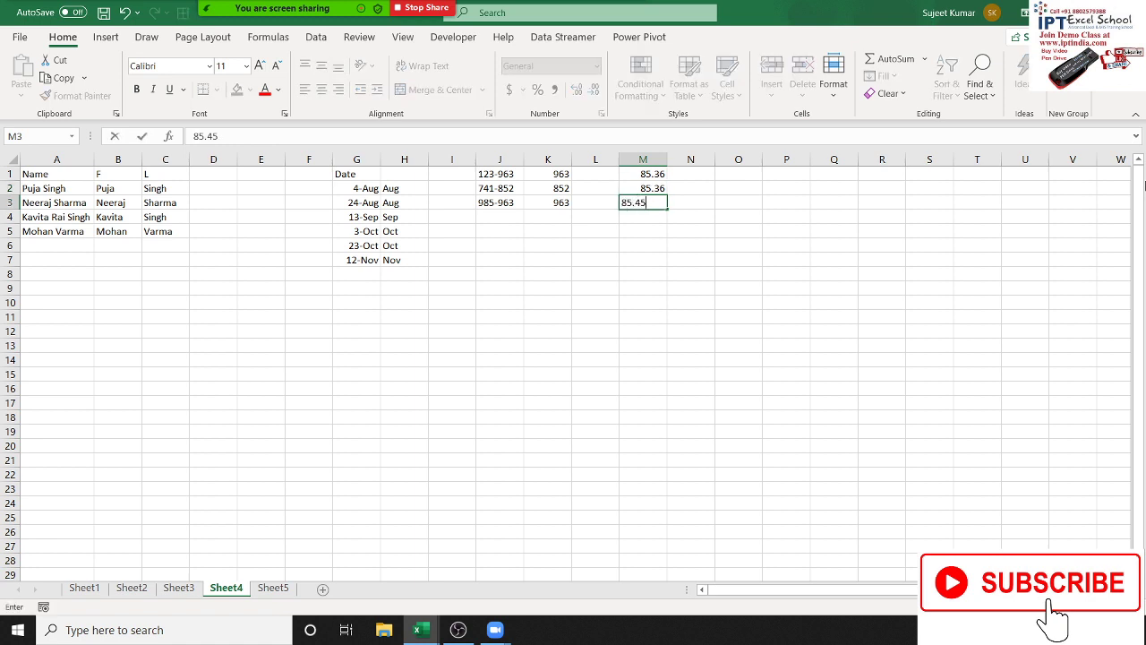
{"action": "key", "text": "Return"}
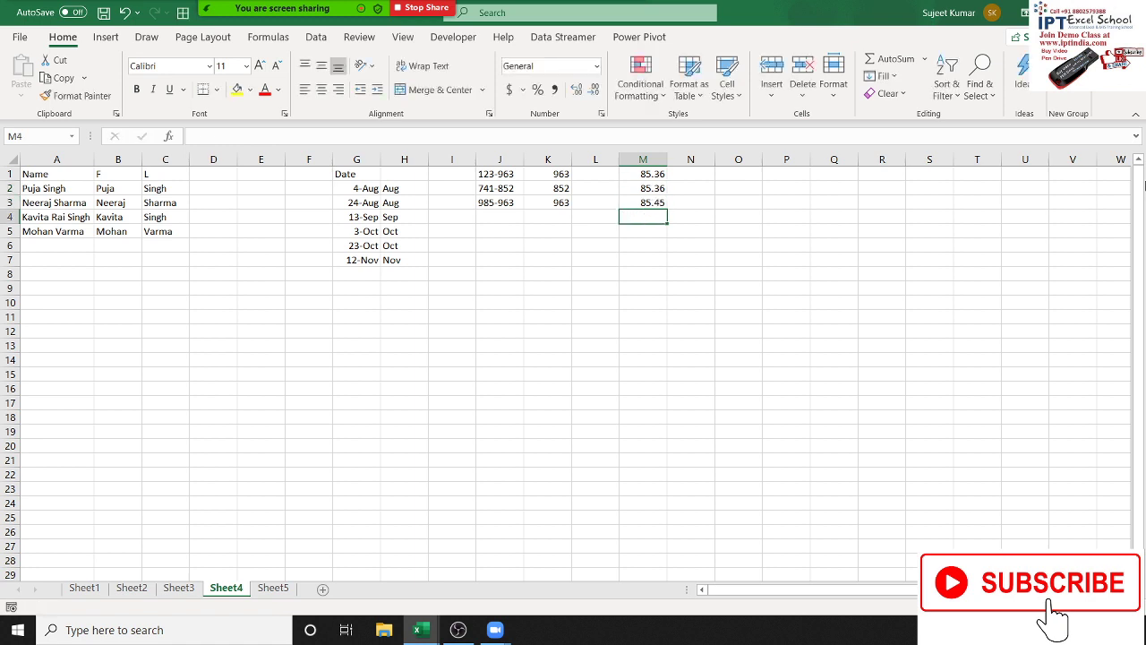
{"action": "type", "text": "78.98"}
{"action": "key", "text": "Return"}
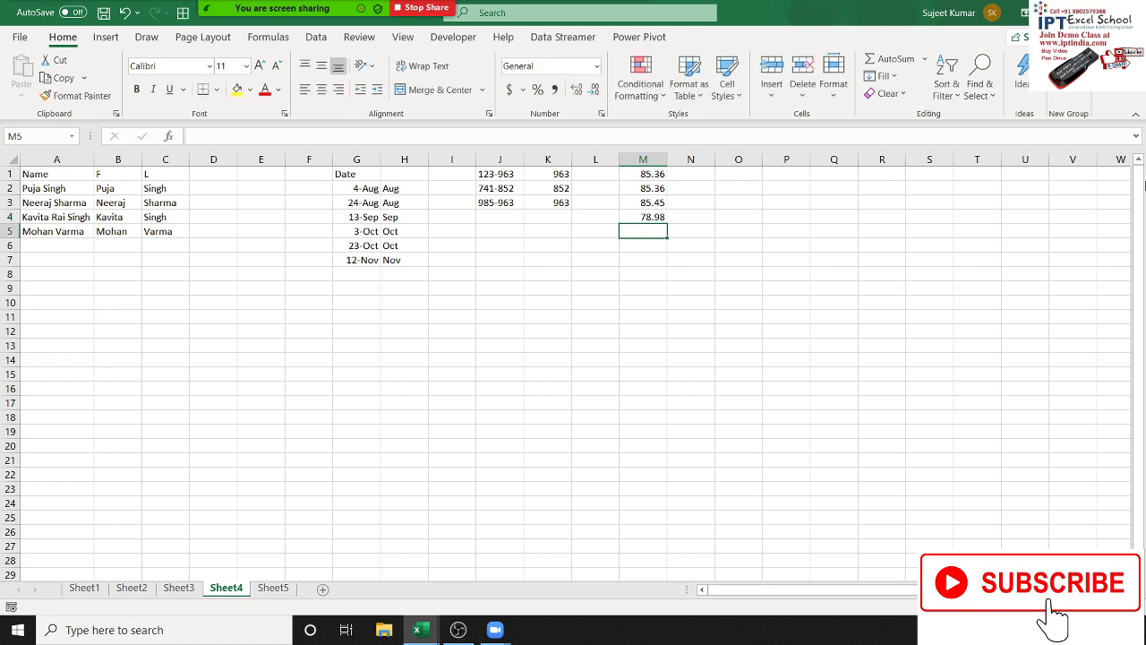
Step: Type 0.36 in N1 and Flash Fill the decimal parts down column N
{"action": "left_click", "coordinate": [706, 169]}
{"action": "type", "text": "0.36"}
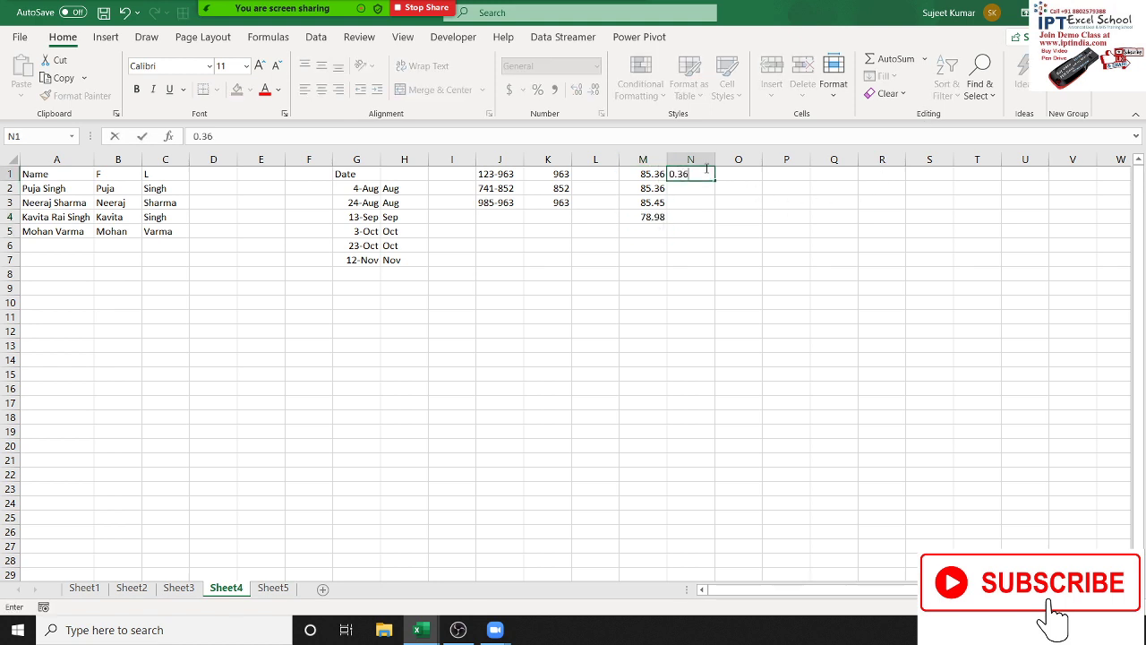
{"action": "key", "text": "Return"}
{"action": "left_click", "coordinate": [706, 168]}
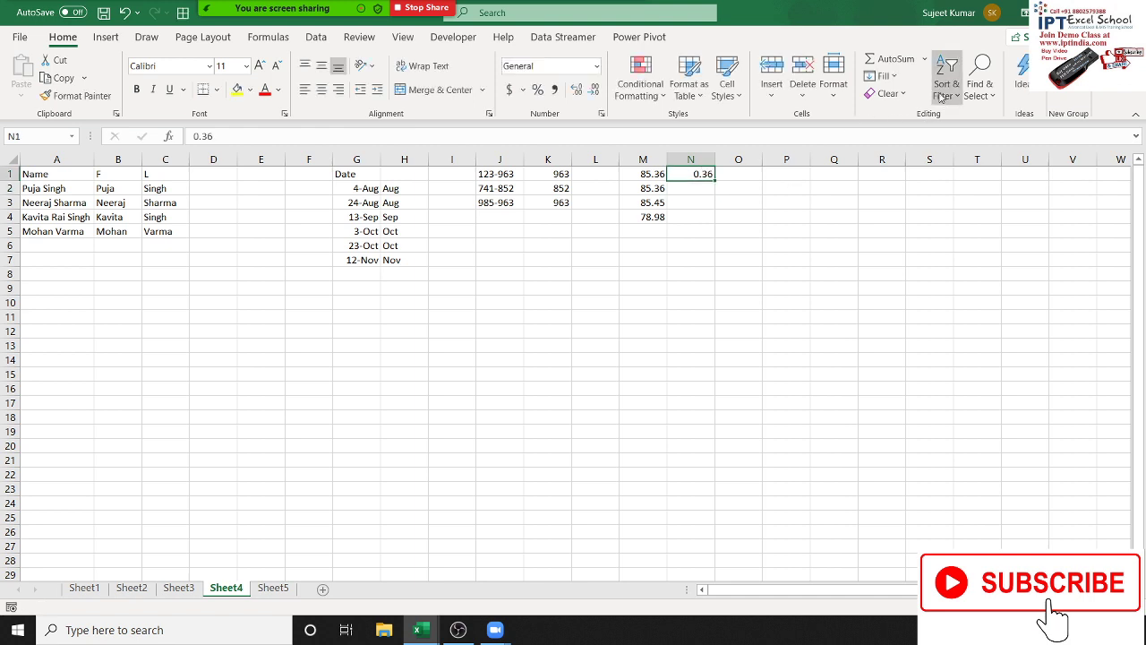
{"action": "left_click", "coordinate": [882, 75]}
{"action": "left_click", "coordinate": [890, 255]}
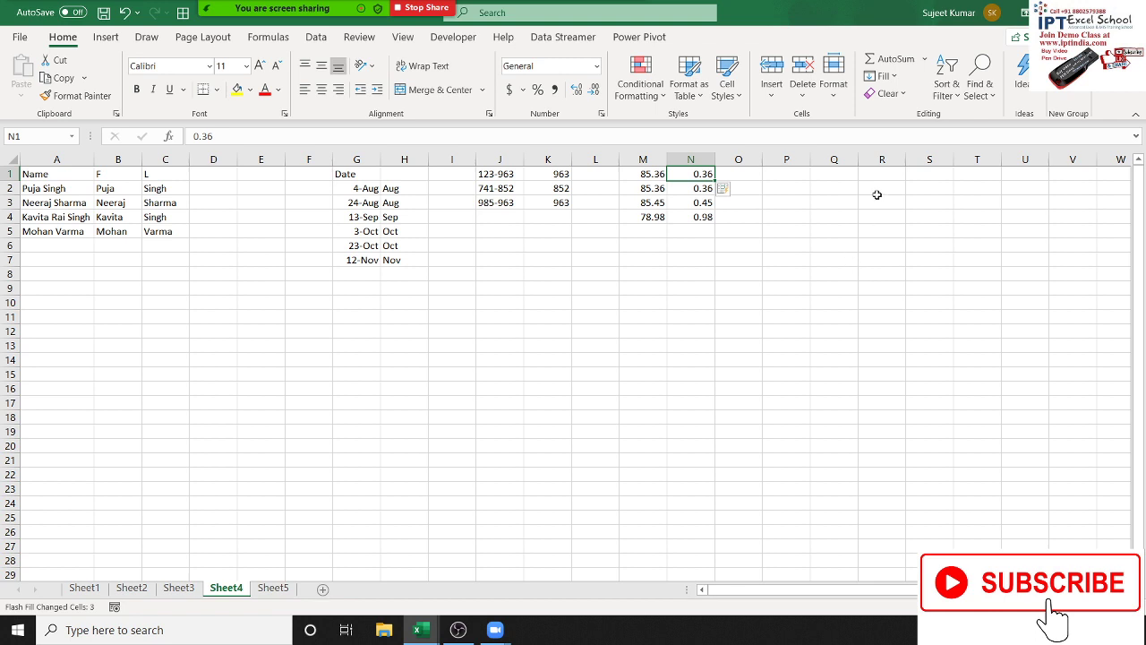
Step: Look through the Fill options list and close it without changes, reselecting N1
{"action": "left_click", "coordinate": [895, 78]}
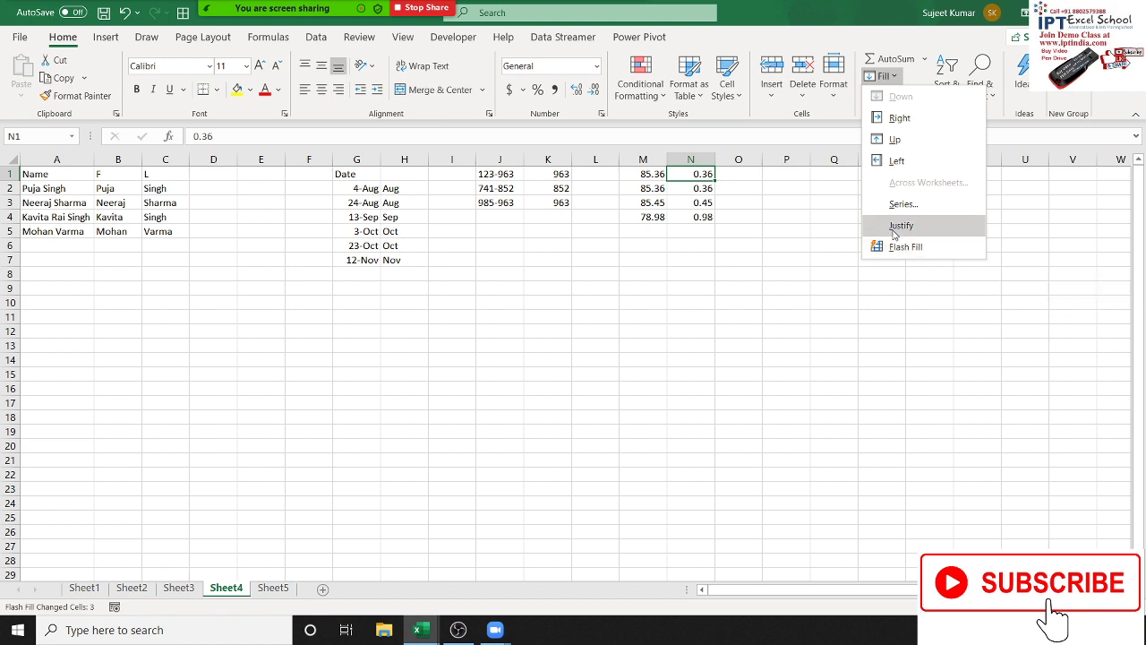
{"action": "left_click", "coordinate": [813, 211]}
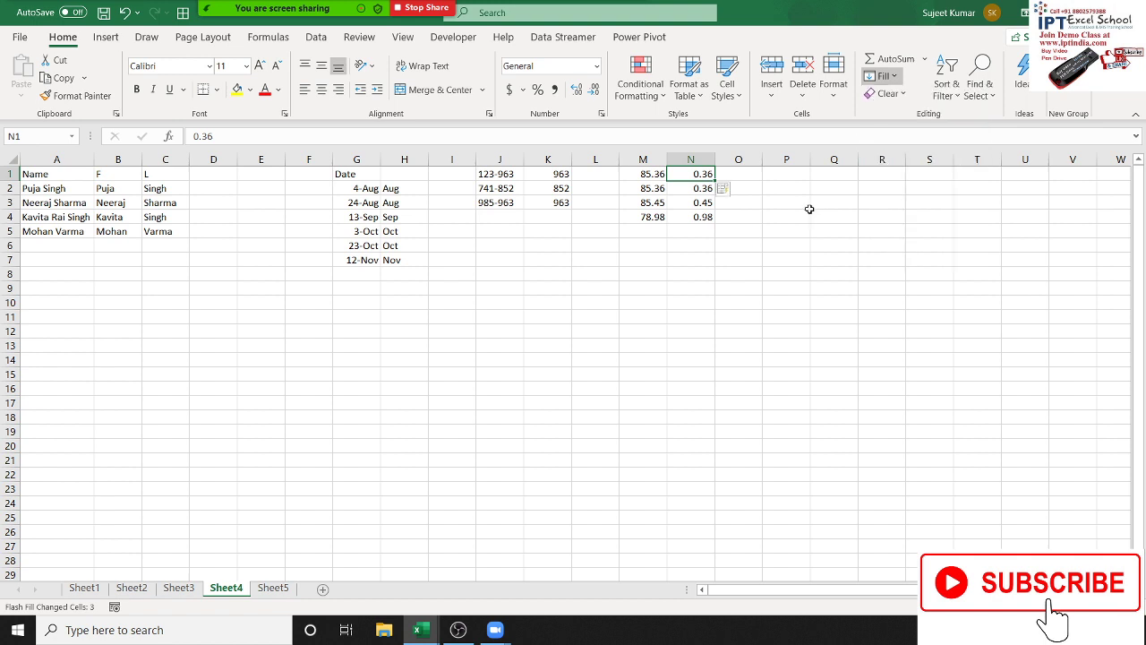
{"action": "left_click", "coordinate": [603, 175]}
{"action": "left_click", "coordinate": [686, 172]}
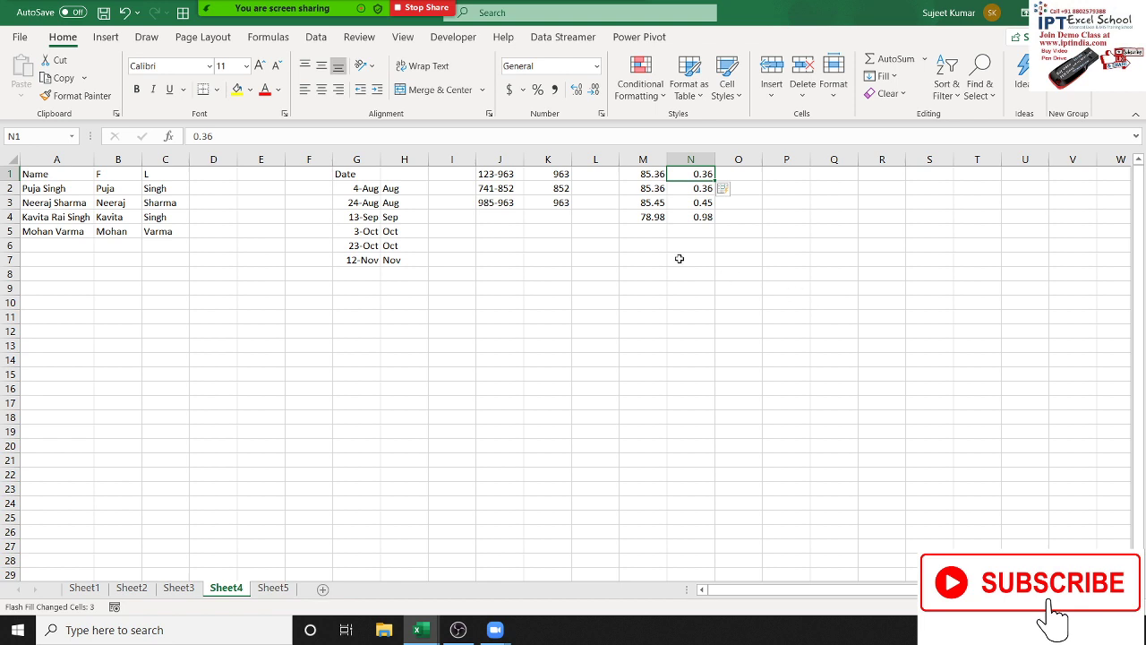
{"action": "left_click", "coordinate": [882, 228]}
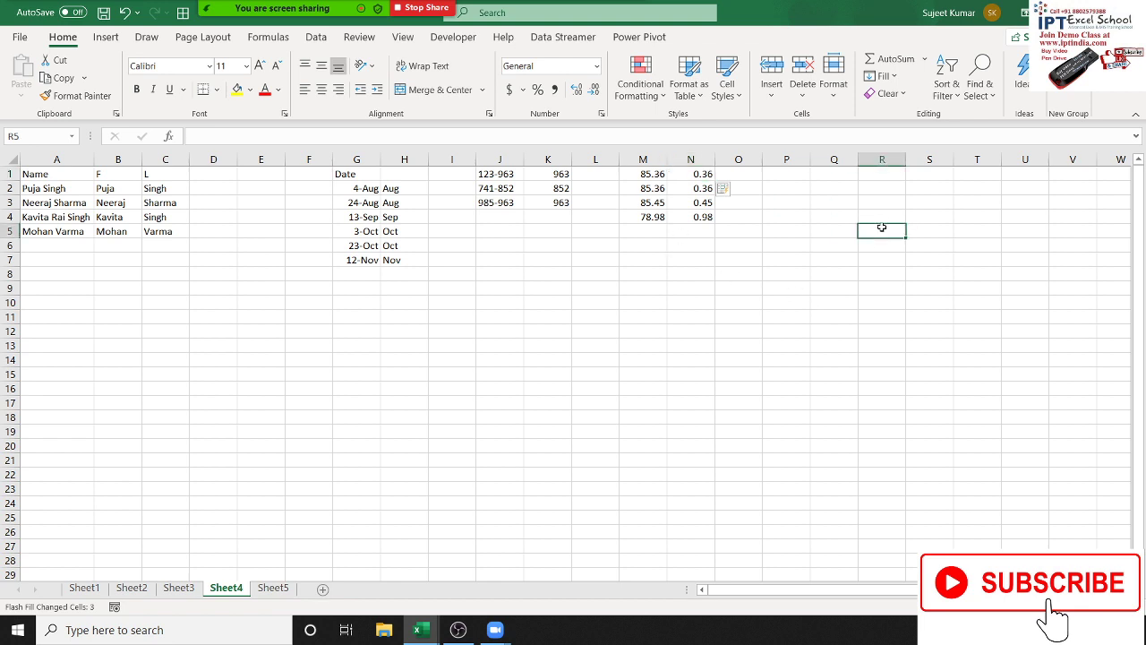
Step: Select the name table A1:C5 and bring up the Fill Color palette
{"action": "left_click", "coordinate": [881, 76]}
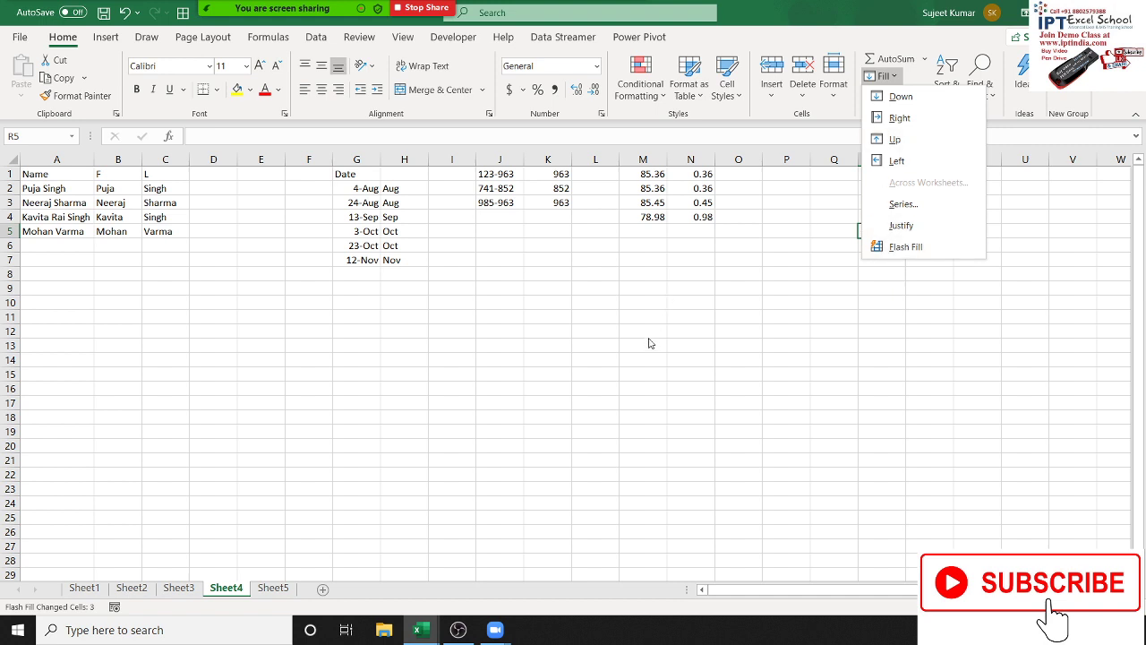
{"action": "key", "text": "Escape"}
{"action": "left_click", "coordinate": [43, 172]}
{"action": "left_click_drag", "start_coordinate": [42, 172], "coordinate": [172, 231]}
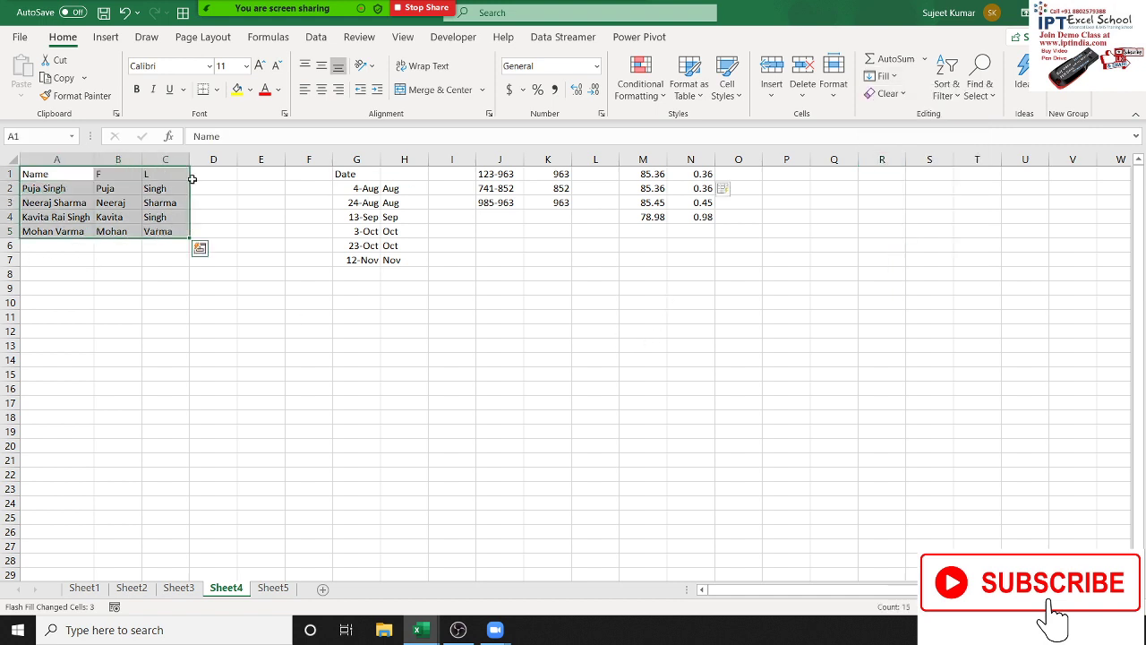
{"action": "left_click", "coordinate": [250, 89]}
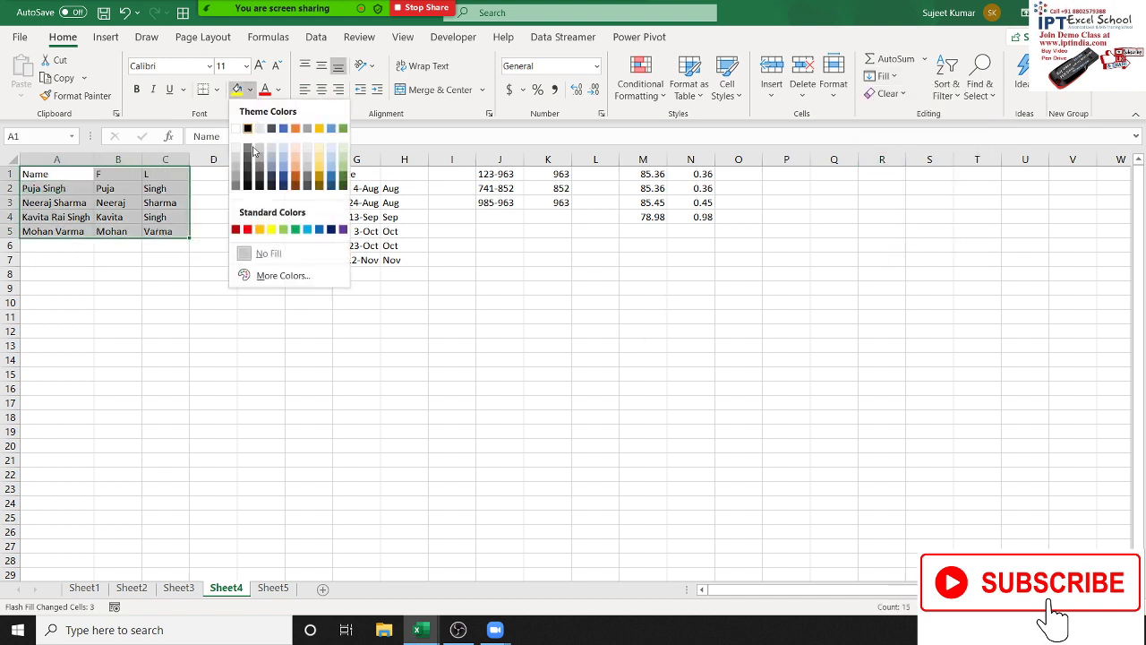
Step: Fill A1:C5 green and give every cell of it All Borders
{"action": "left_click", "coordinate": [284, 230]}
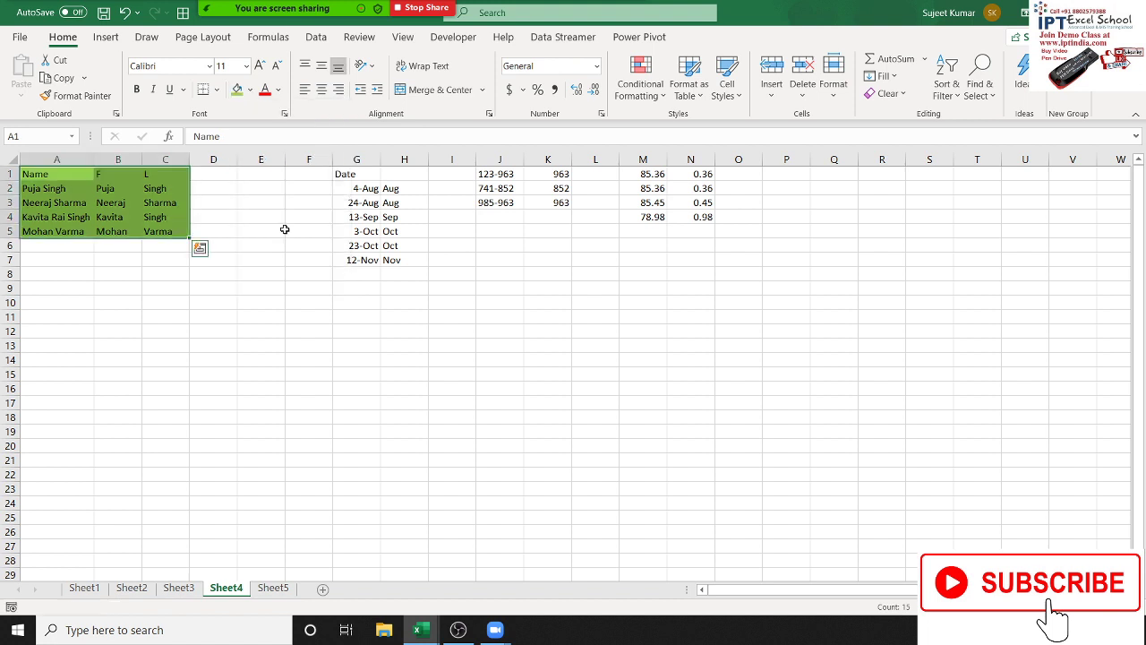
{"action": "left_click", "coordinate": [217, 90]}
{"action": "left_click", "coordinate": [247, 242]}
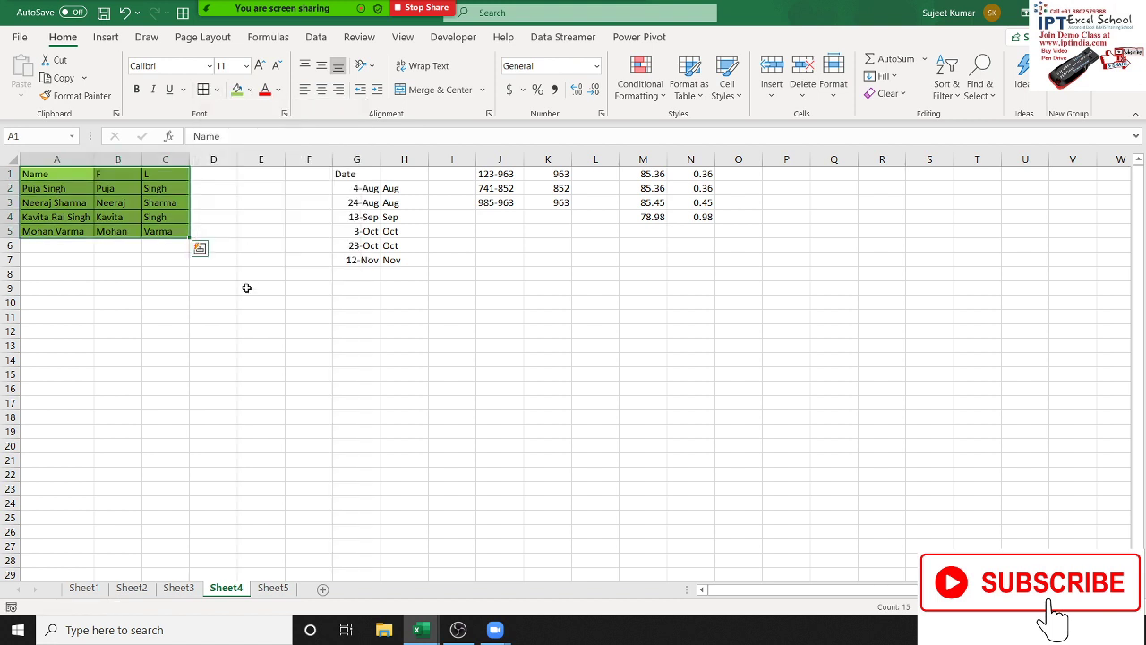
{"action": "left_click", "coordinate": [235, 292]}
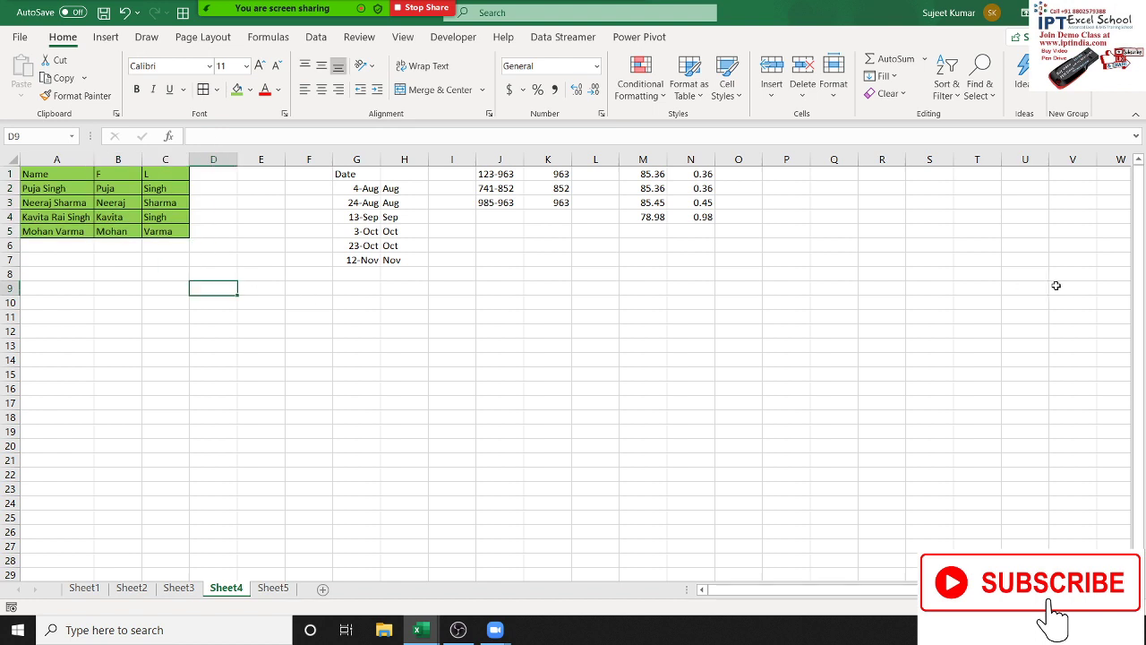
Step: Glance at the Clear options without applying any, then select whole columns A to C
{"action": "left_click", "coordinate": [886, 93]}
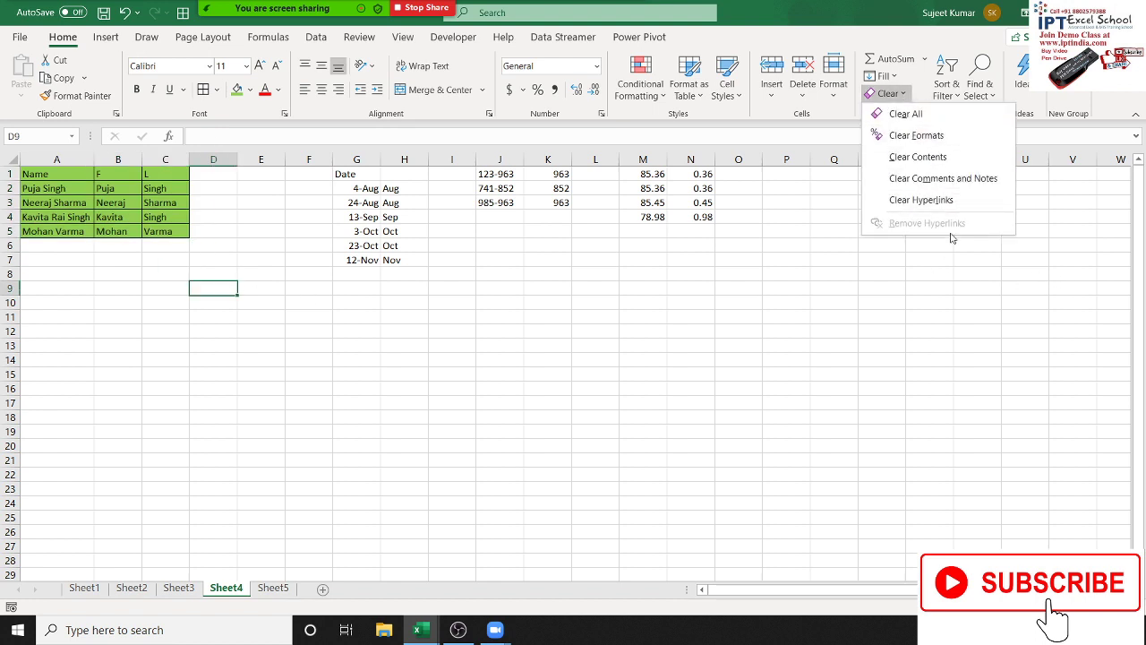
{"action": "left_click", "coordinate": [93, 213]}
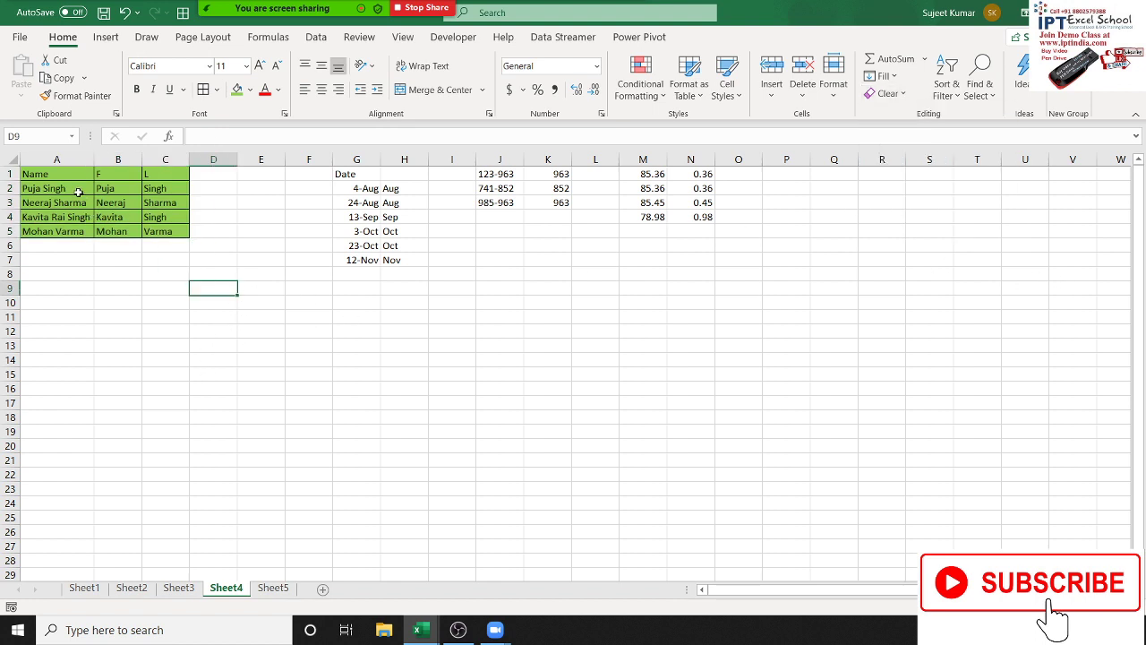
{"action": "left_click", "coordinate": [49, 173]}
{"action": "left_click", "coordinate": [109, 231]}
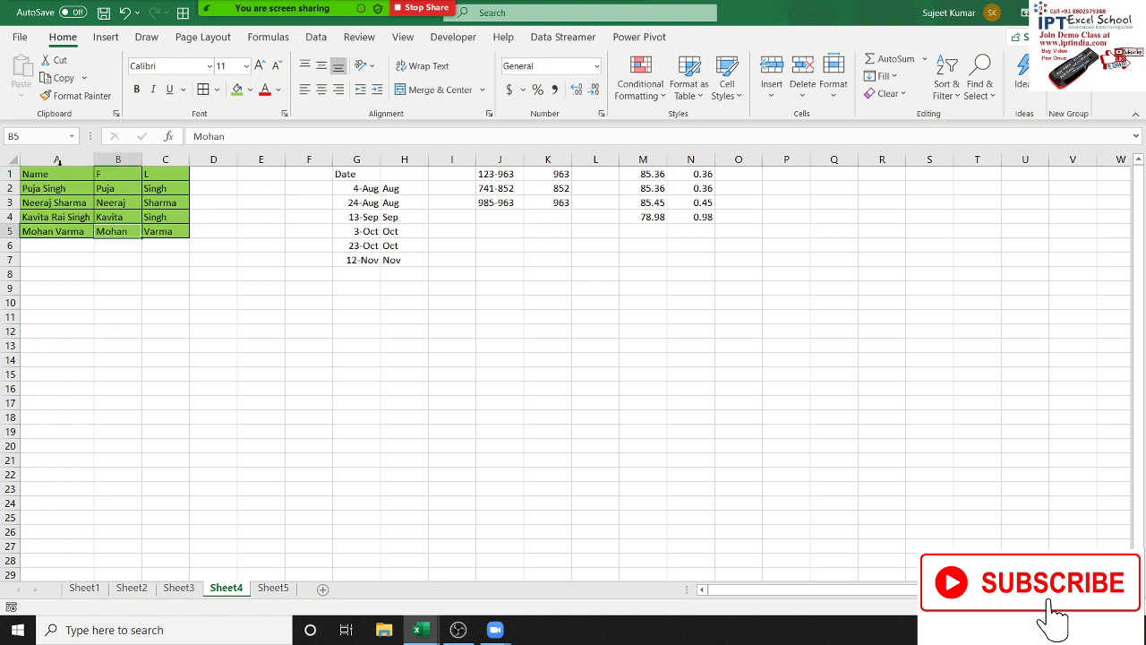
{"action": "left_click_drag", "start_coordinate": [59, 163], "coordinate": [159, 171]}
Step: Delete columns A to C, then undo to restore the name table
{"action": "right_click", "coordinate": [159, 171]}
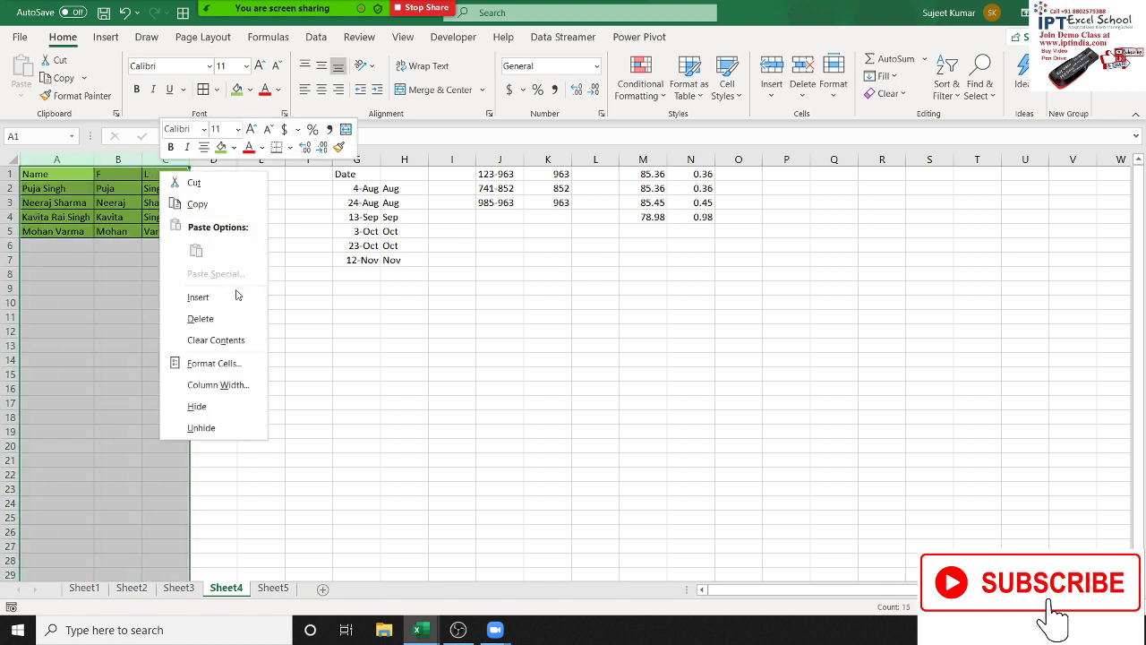
{"action": "left_click", "coordinate": [215, 317]}
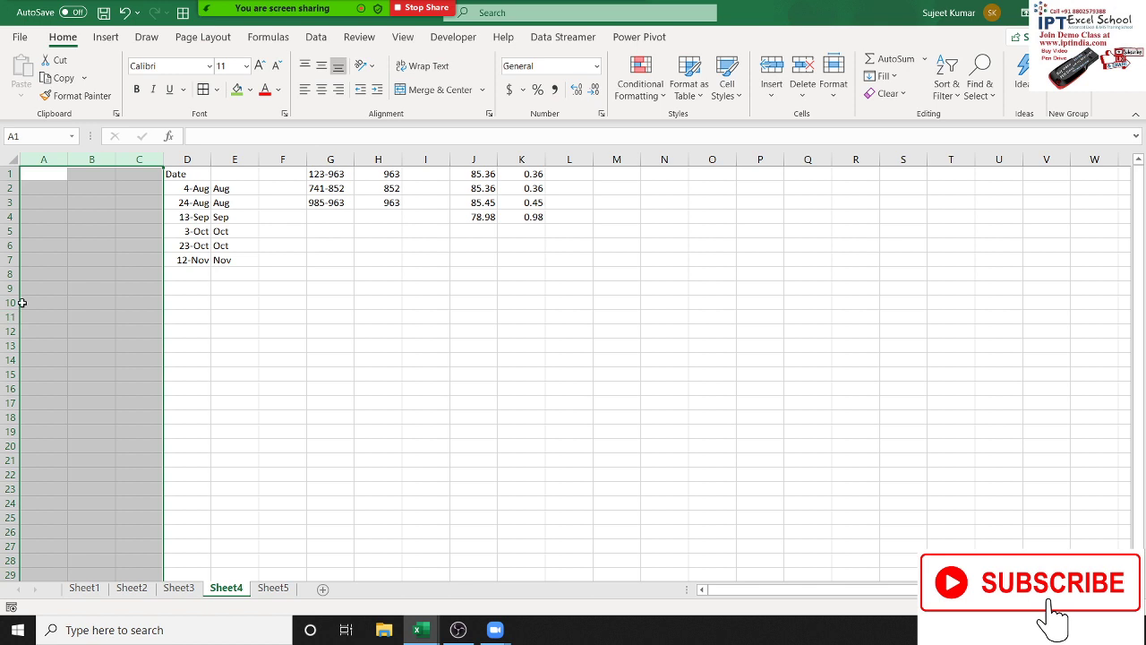
{"action": "key", "text": "ctrl+z"}
Step: Enter the formula =A2 in E8 to show the first person's full name
{"action": "left_click", "coordinate": [254, 275]}
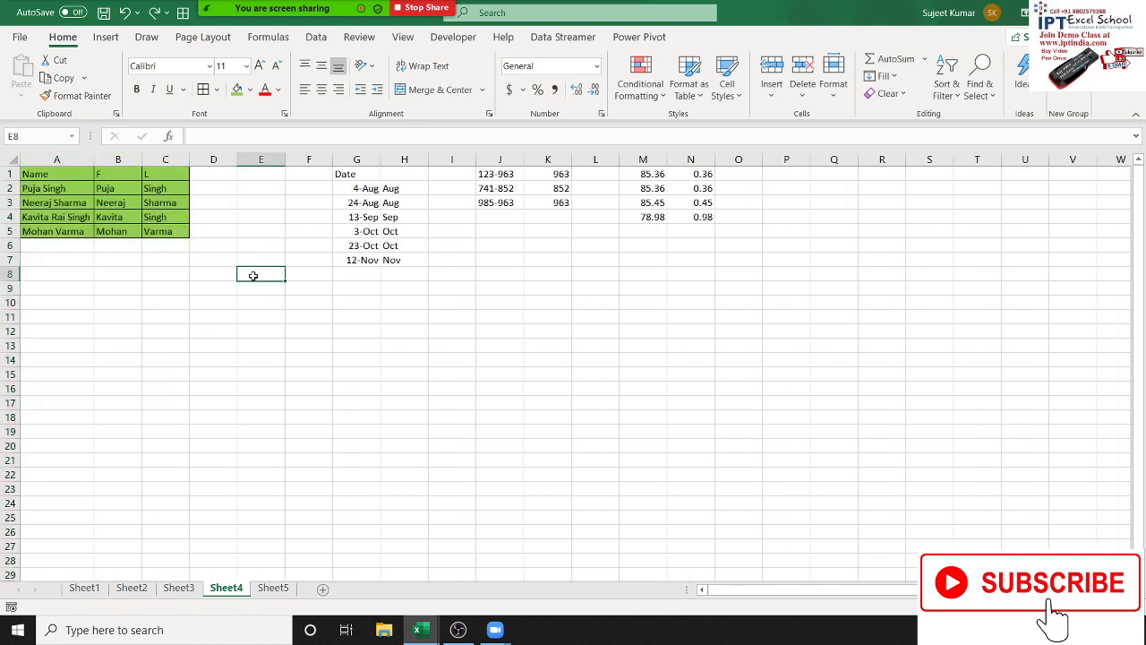
{"action": "type", "text": "="}
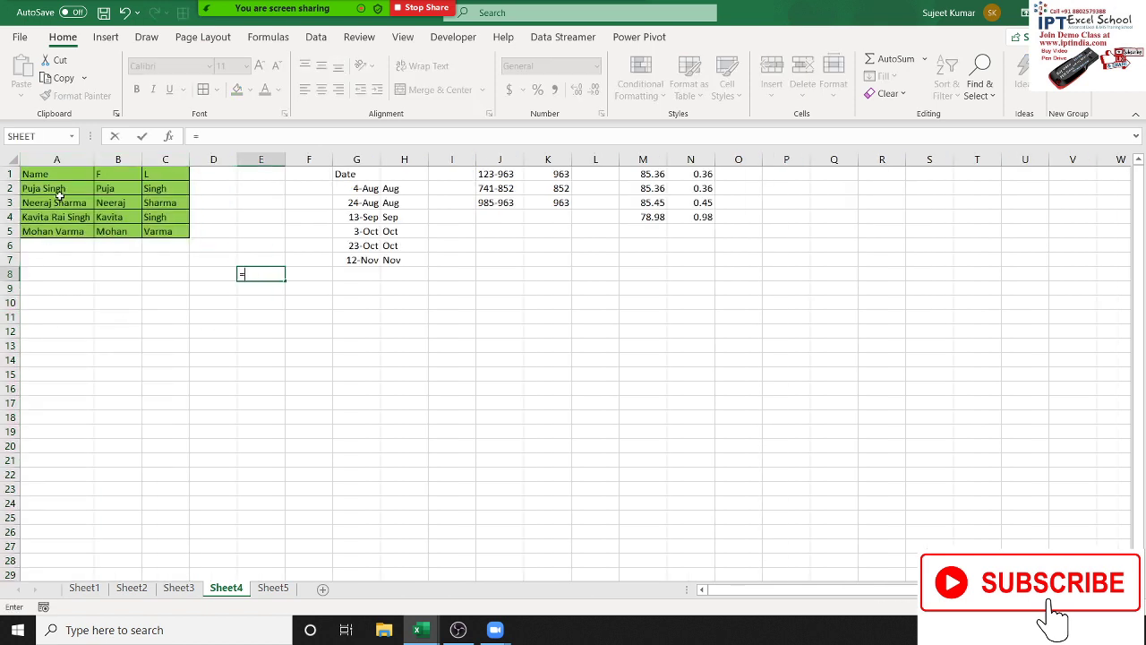
{"action": "left_click", "coordinate": [59, 190]}
{"action": "key", "text": "Return"}
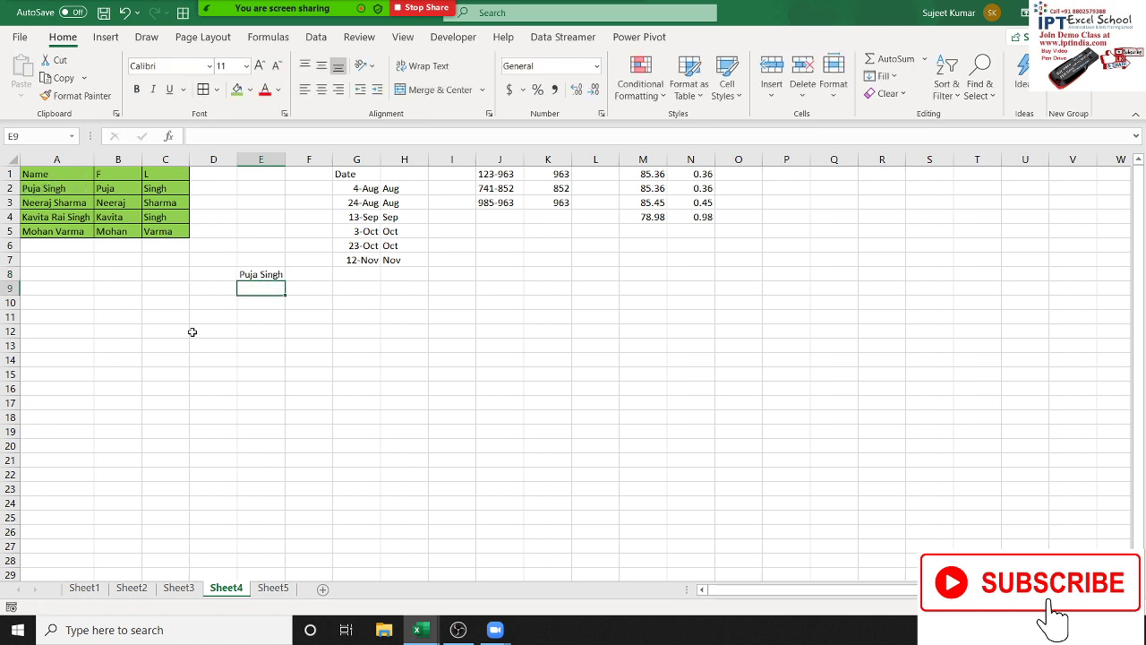
Step: Delete columns A–C again to see E8 show #REF!, undo, and reselect A1:C5
{"action": "left_click", "coordinate": [194, 331]}
{"action": "left_click", "coordinate": [153, 161]}
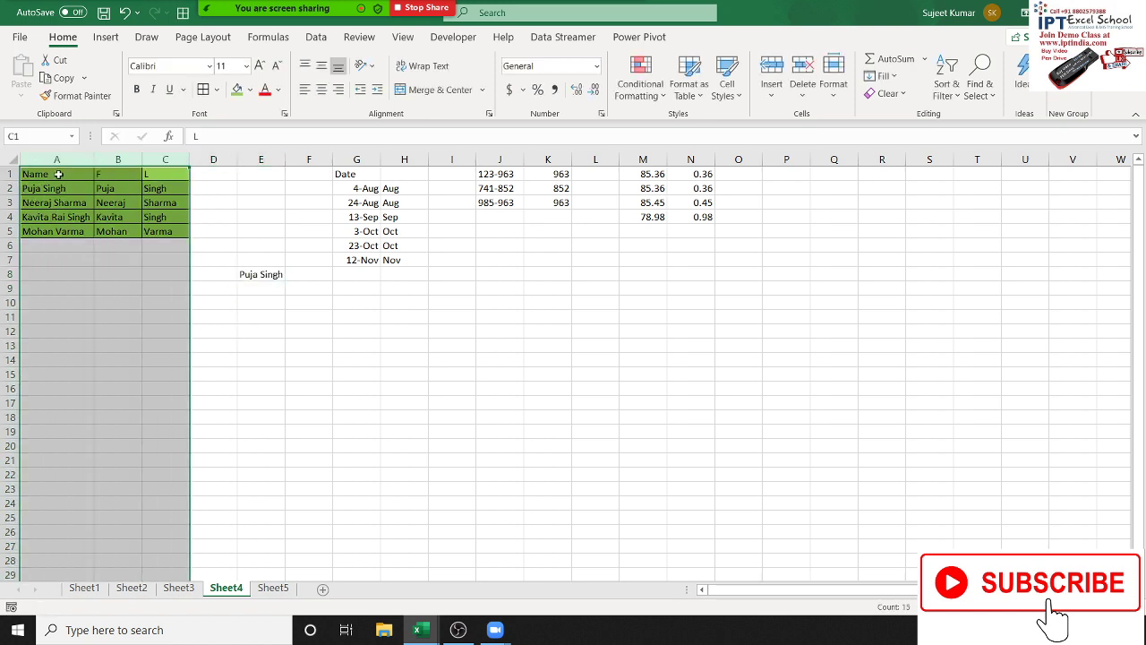
{"action": "right_click", "coordinate": [59, 172]}
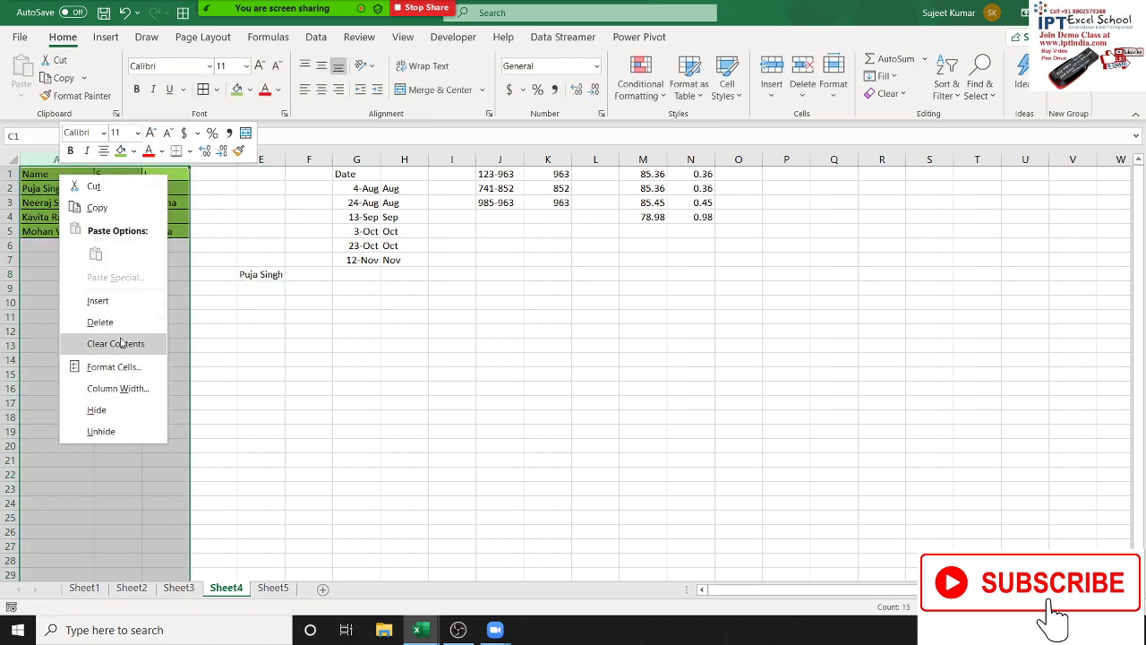
{"action": "left_click", "coordinate": [116, 322]}
{"action": "left_click", "coordinate": [93, 276]}
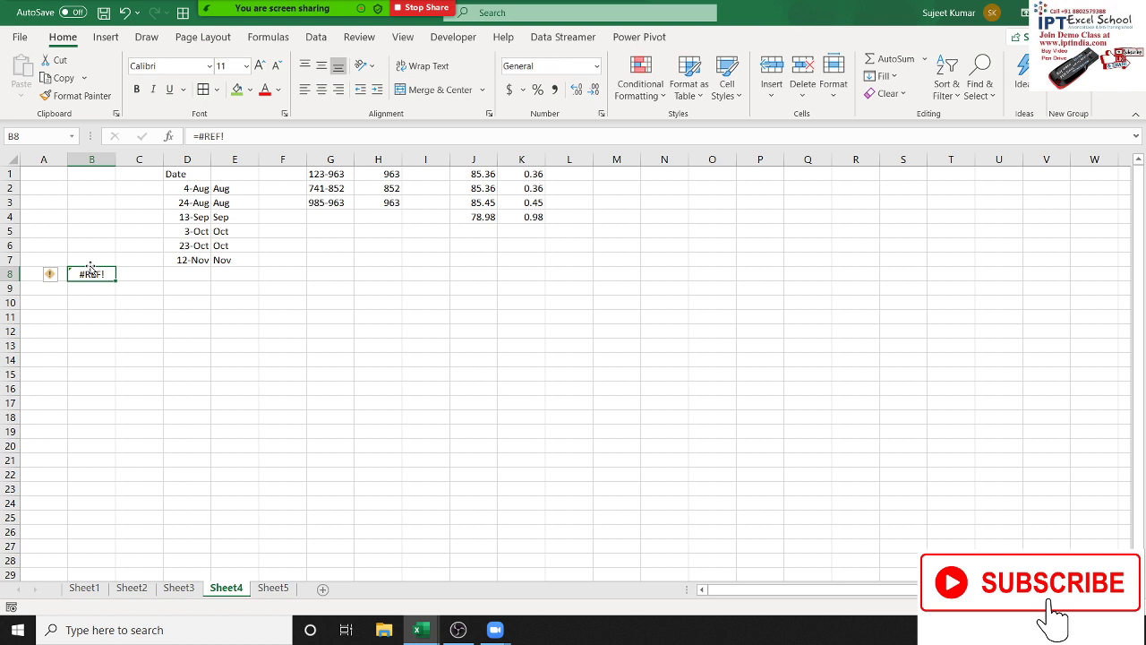
{"action": "key", "text": "ctrl+z"}
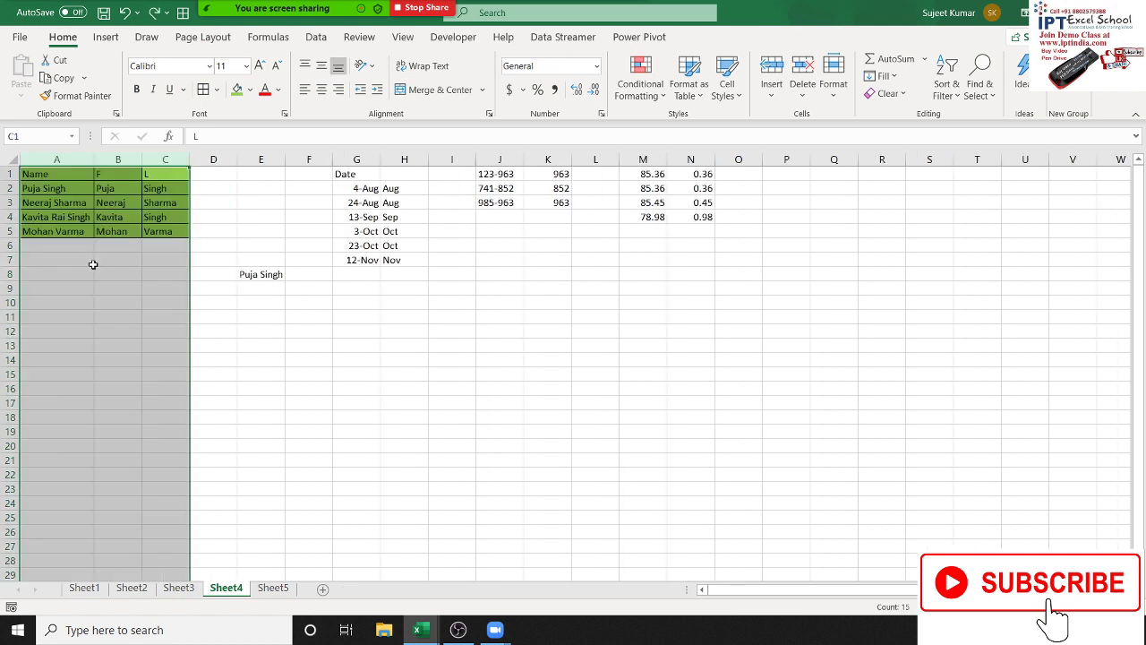
{"action": "left_click", "coordinate": [93, 264]}
{"action": "mouse_move", "coordinate": [58, 162]}
{"action": "left_mouse_down"}
{"action": "mouse_move", "coordinate": [186, 233]}
{"action": "mouse_move", "coordinate": [42, 196]}
{"action": "mouse_move", "coordinate": [22, 172]}
{"action": "left_mouse_up"}
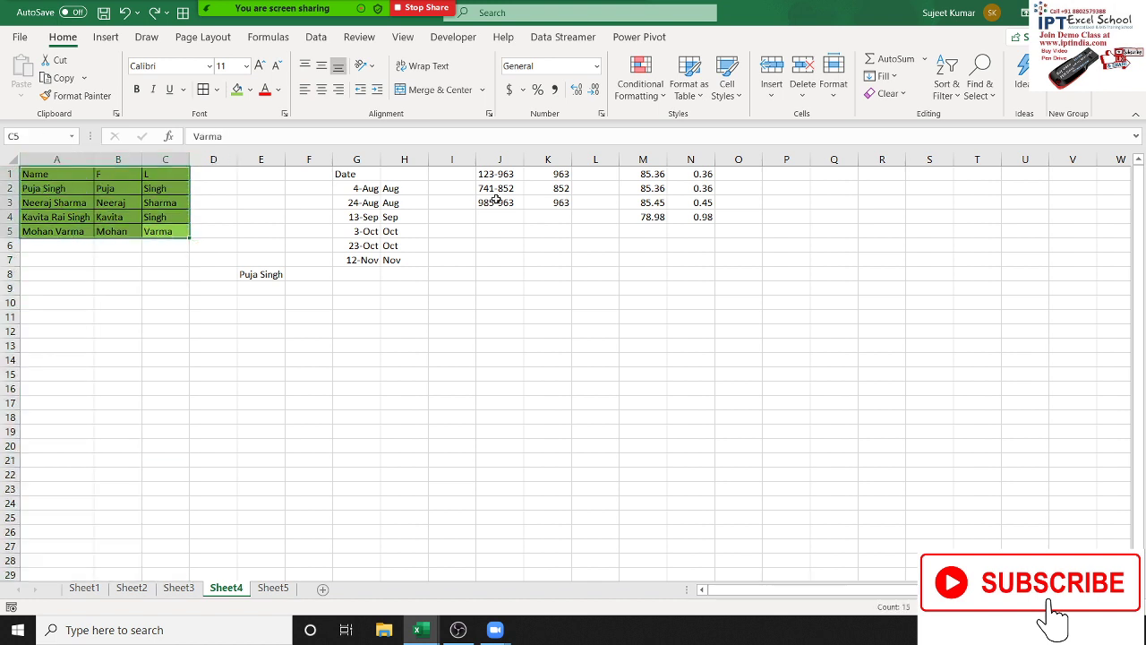
Step: Apply Clear All to A1:C5, then undo it
{"action": "left_click", "coordinate": [889, 93]}
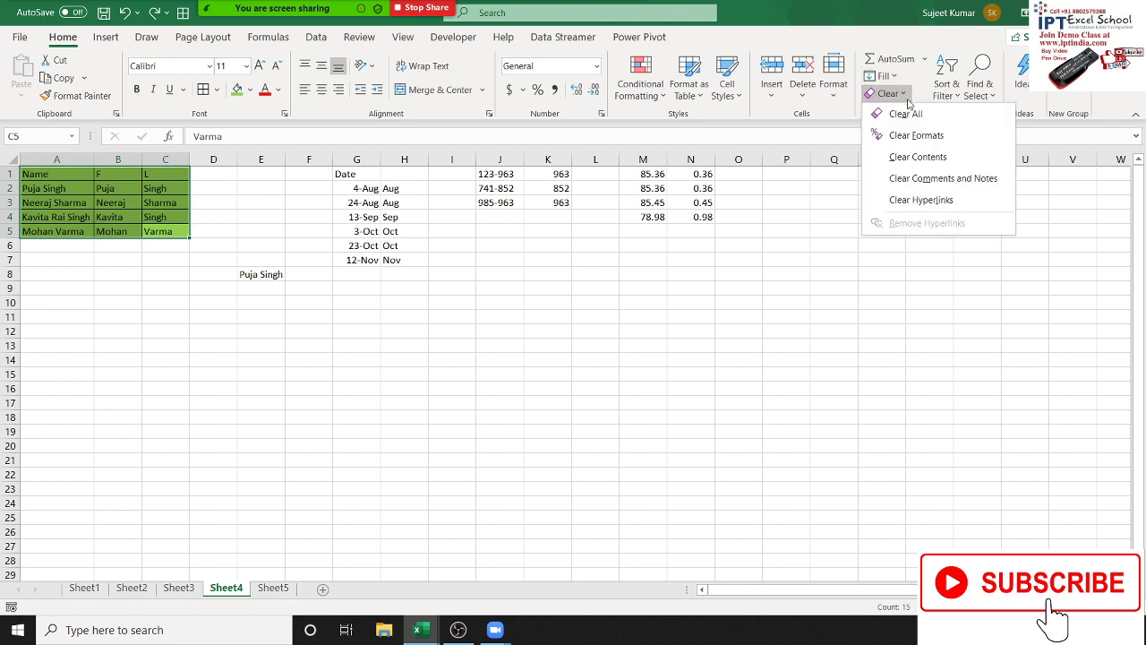
{"action": "left_click", "coordinate": [906, 114]}
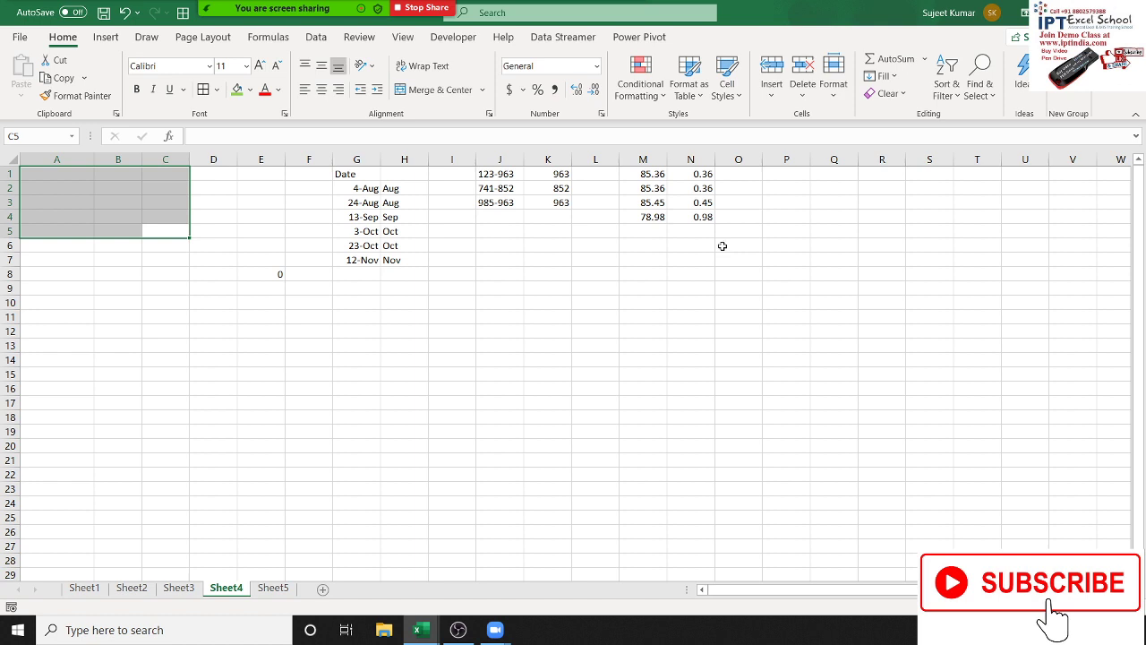
{"action": "key", "text": "ctrl+z"}
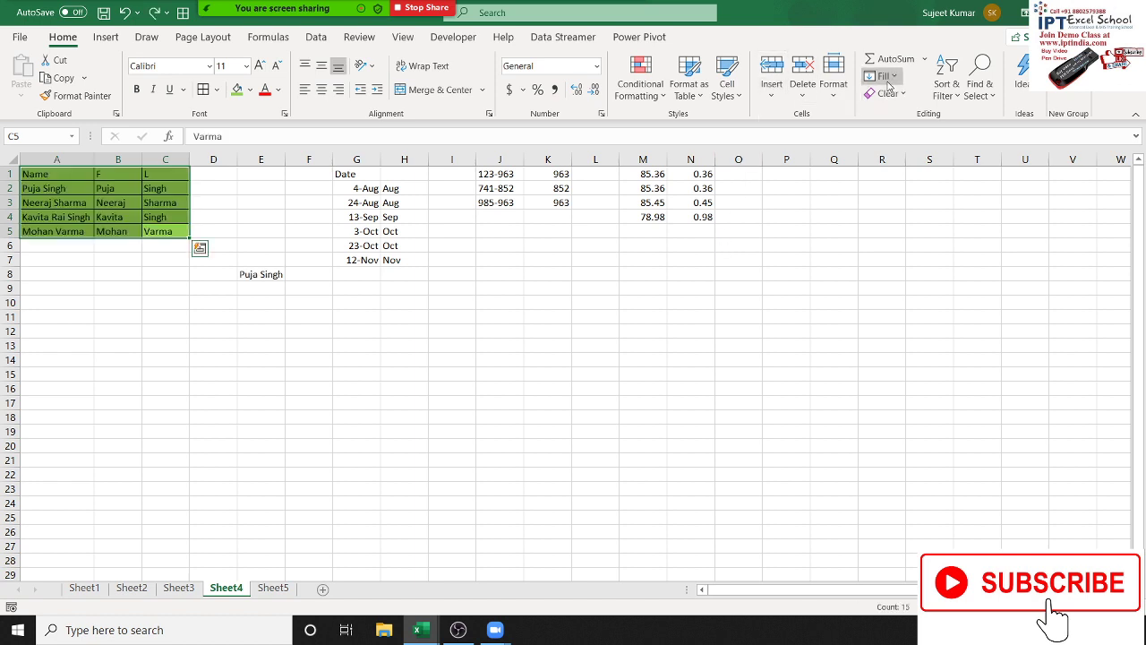
{"action": "left_click", "coordinate": [882, 76]}
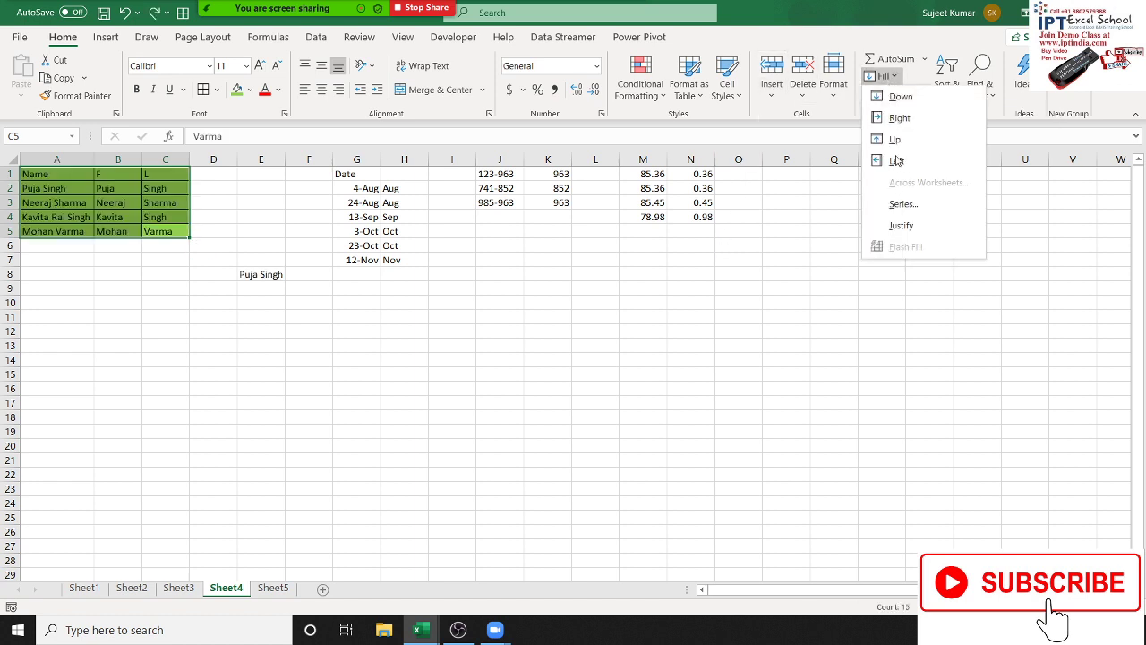
{"action": "key", "text": "Escape"}
Step: Try Clear Formats and then Clear Contents on A1:C5, undoing each
{"action": "left_click", "coordinate": [896, 100]}
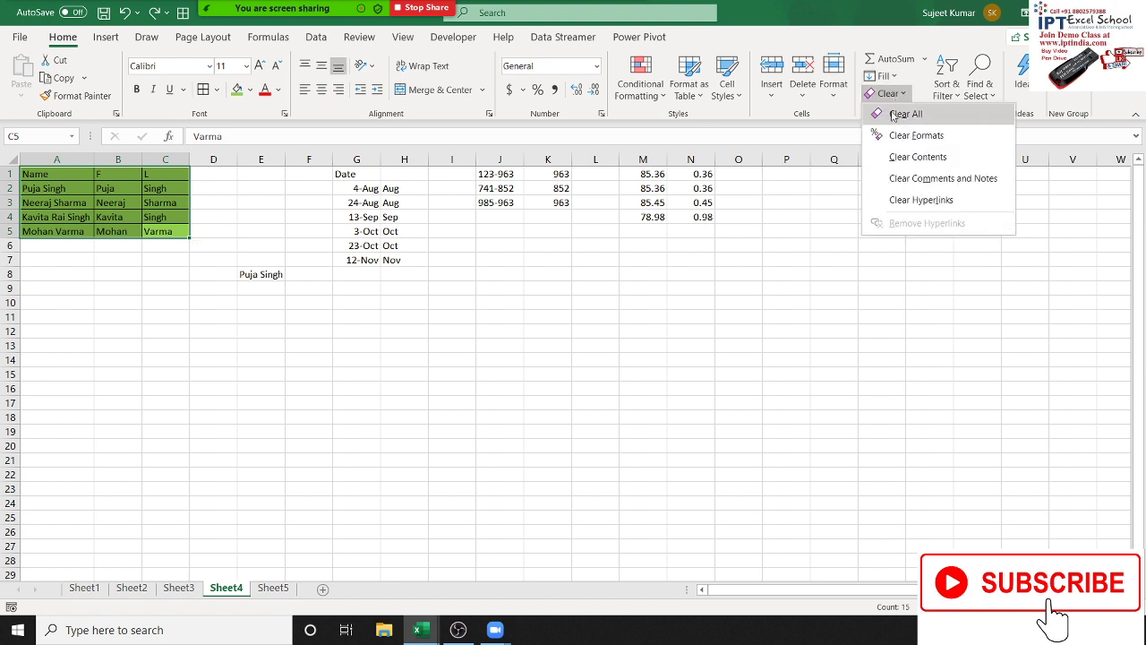
{"action": "left_click", "coordinate": [894, 142]}
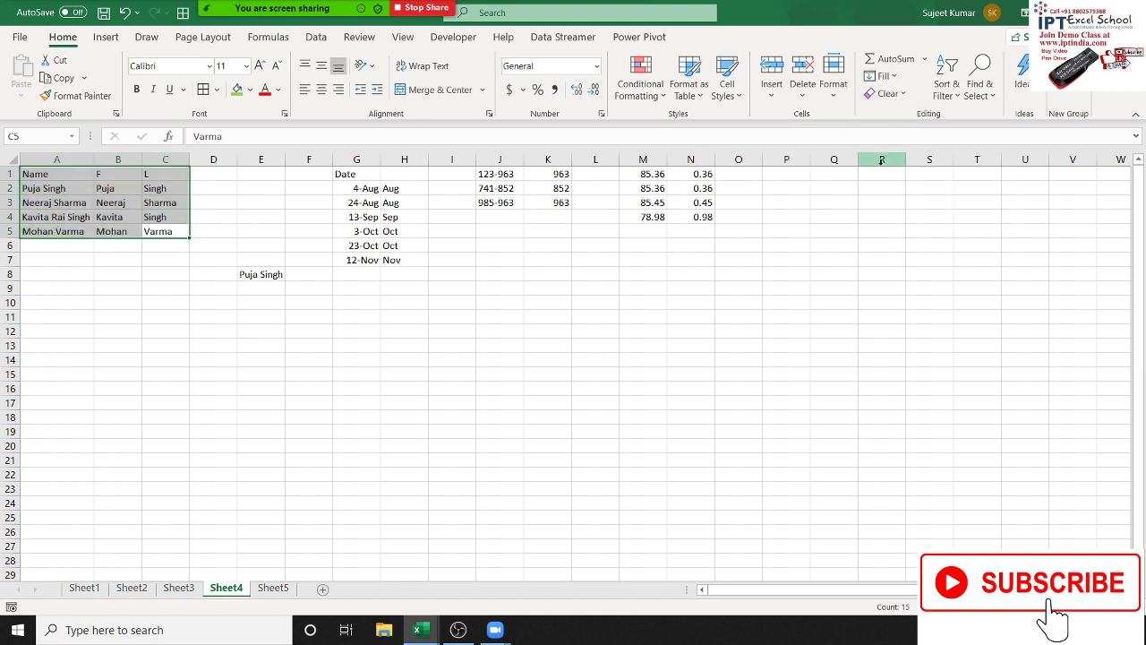
{"action": "key", "text": "ctrl+z"}
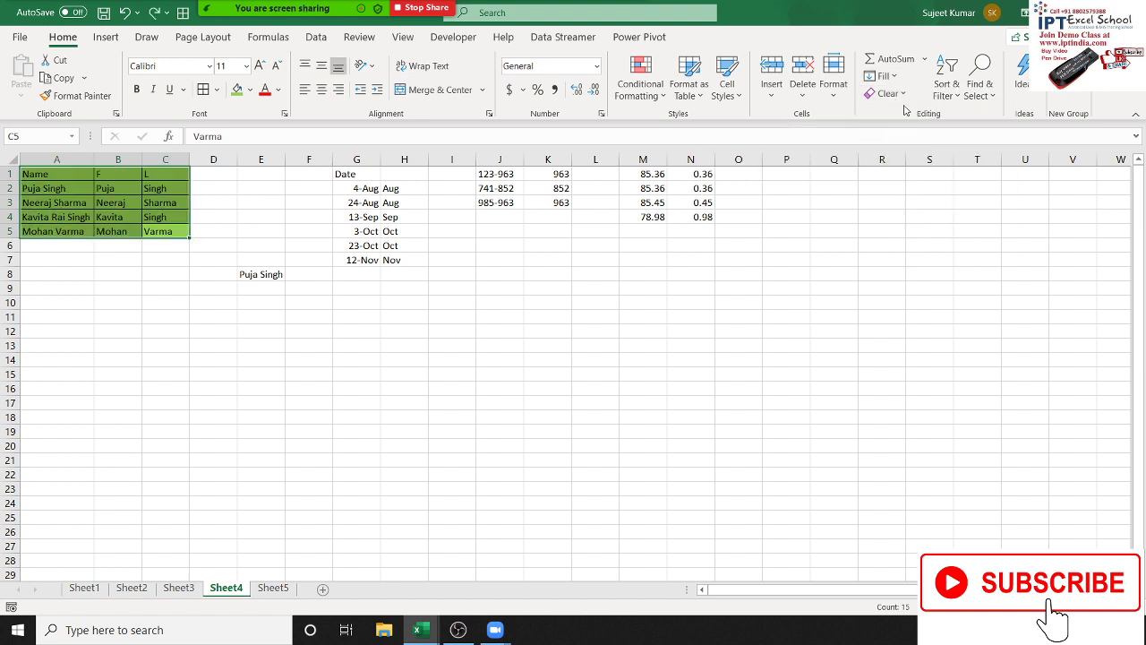
{"action": "left_click", "coordinate": [889, 93]}
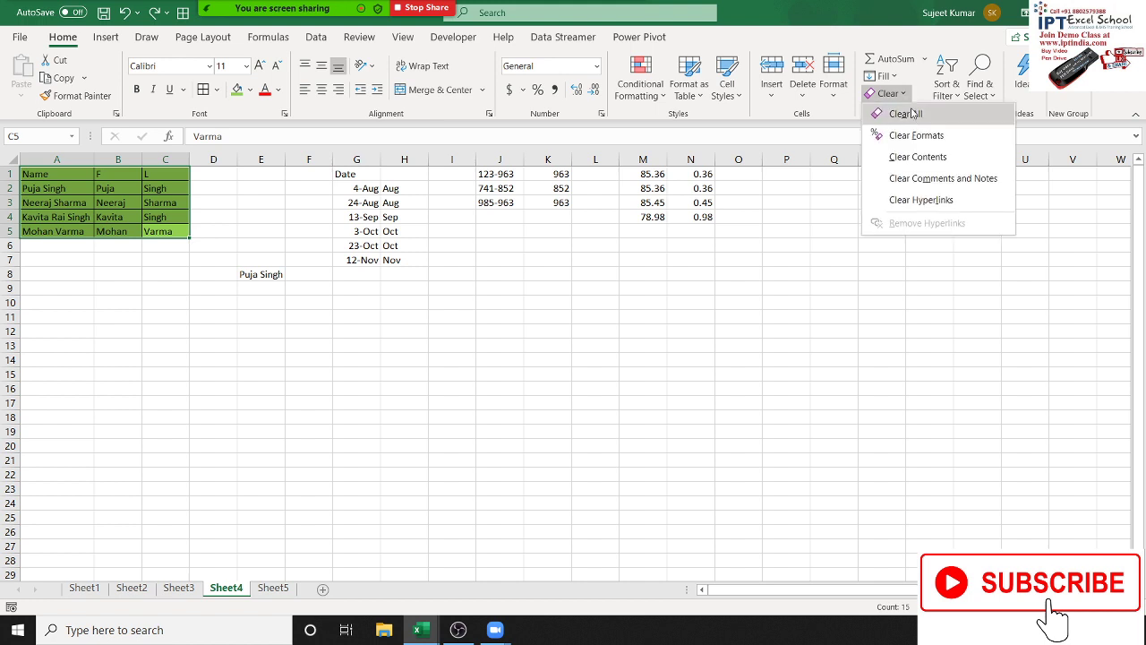
{"action": "left_click", "coordinate": [922, 158]}
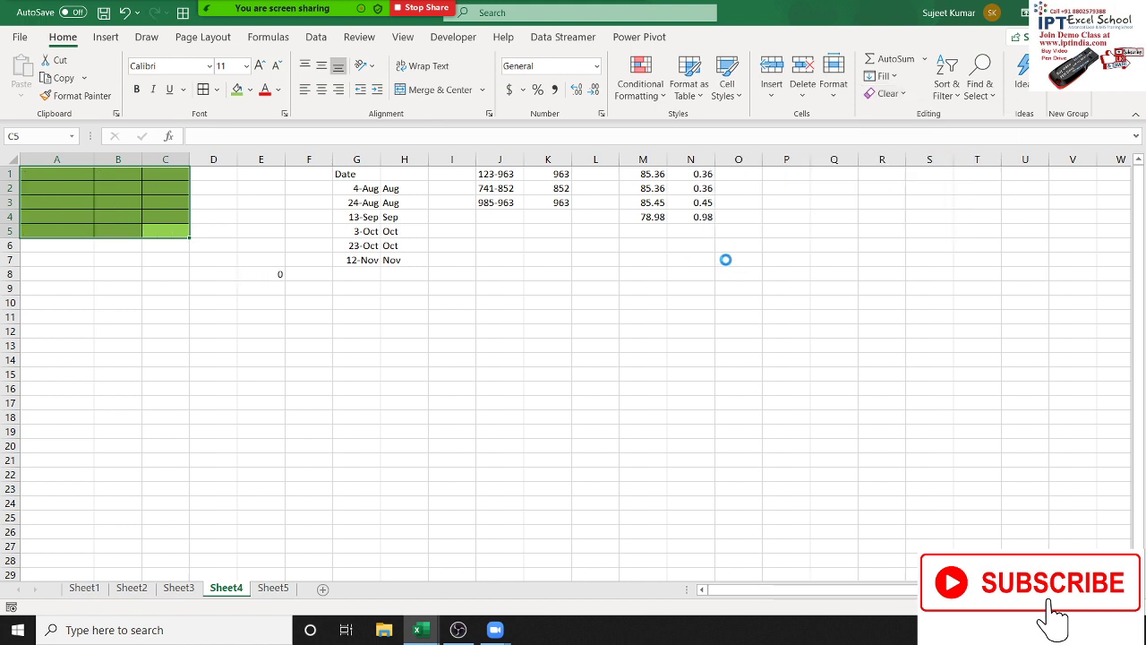
{"action": "key", "text": "ctrl+z"}
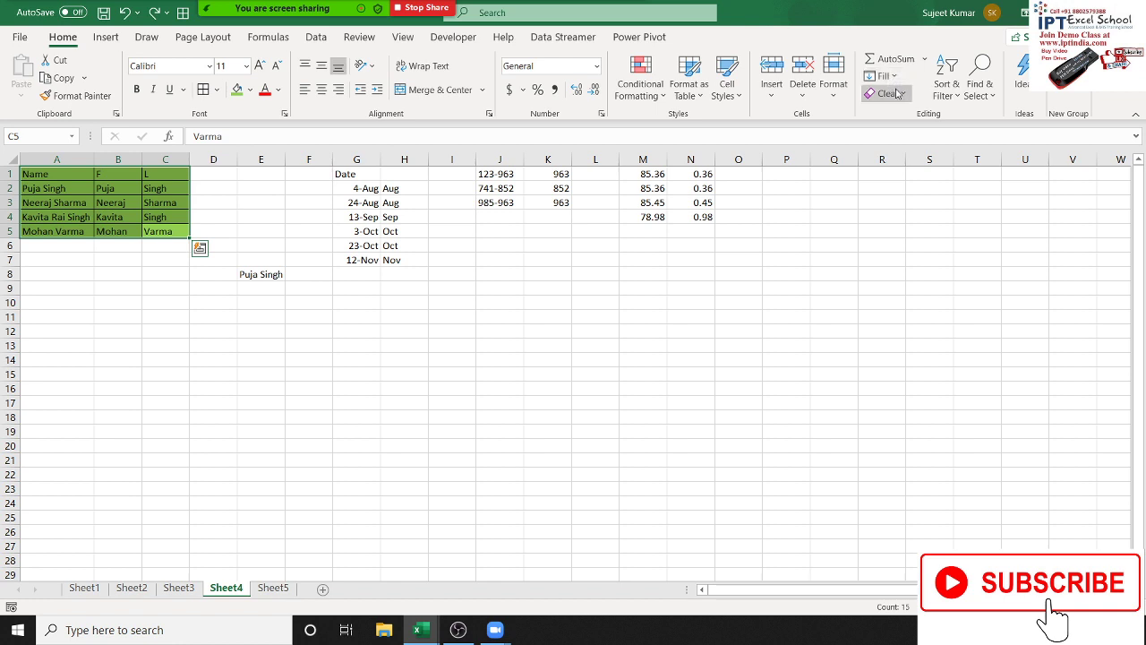
Step: Dismiss the Clear list without applying anything and bring up the Fill options
{"action": "left_click", "coordinate": [896, 93]}
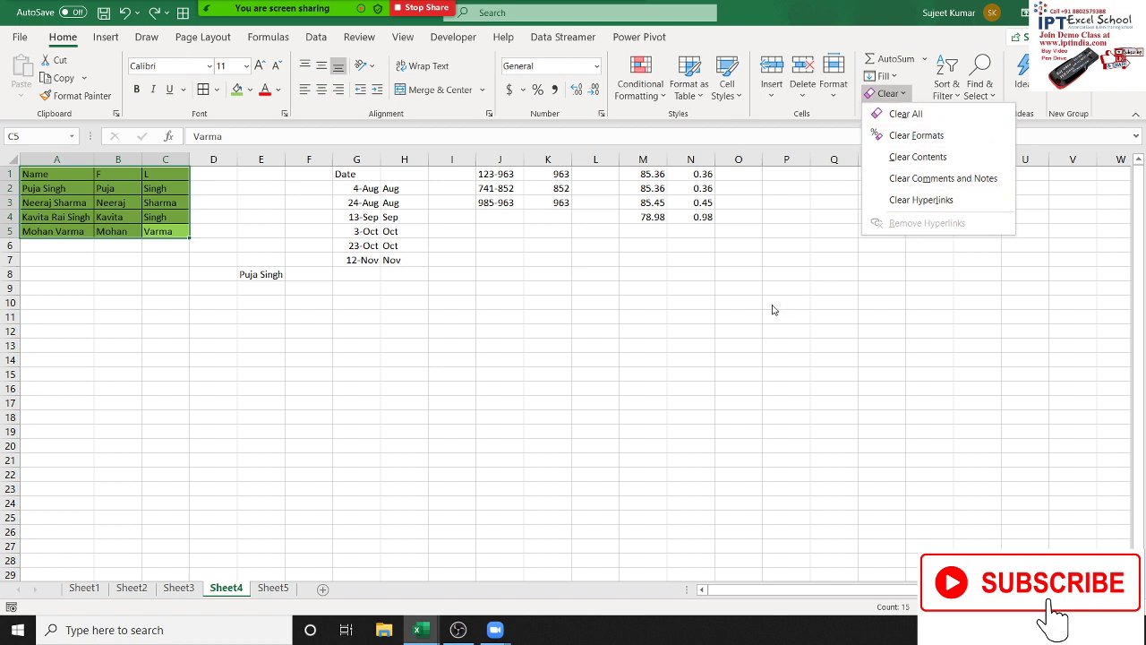
{"action": "key", "text": "Escape"}
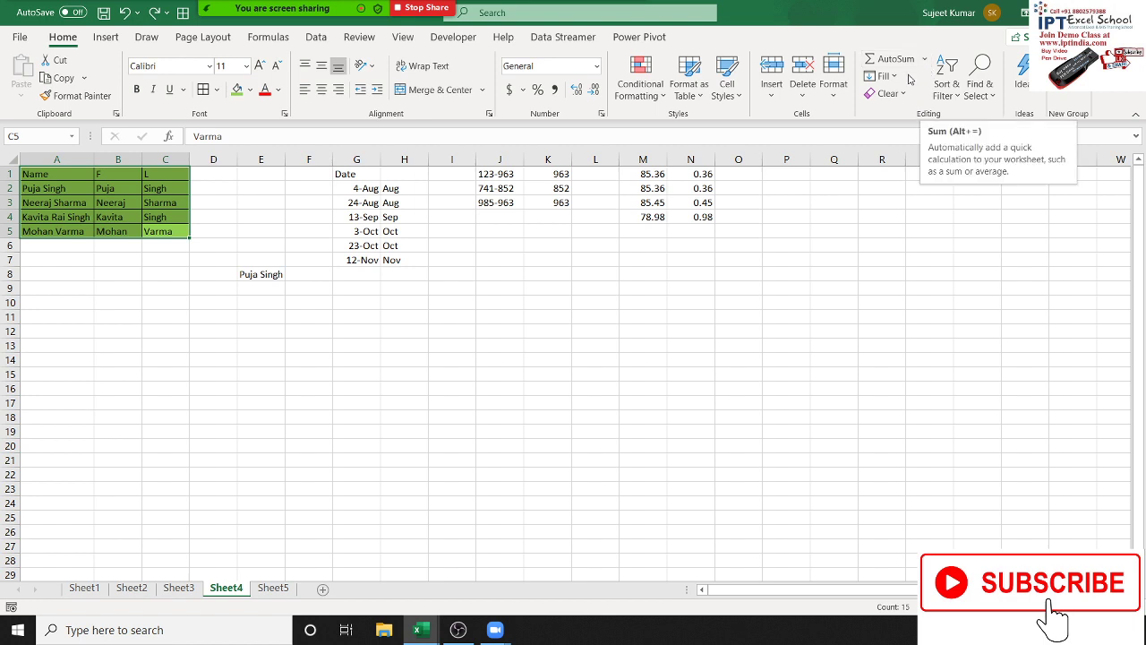
{"action": "left_click", "coordinate": [899, 79]}
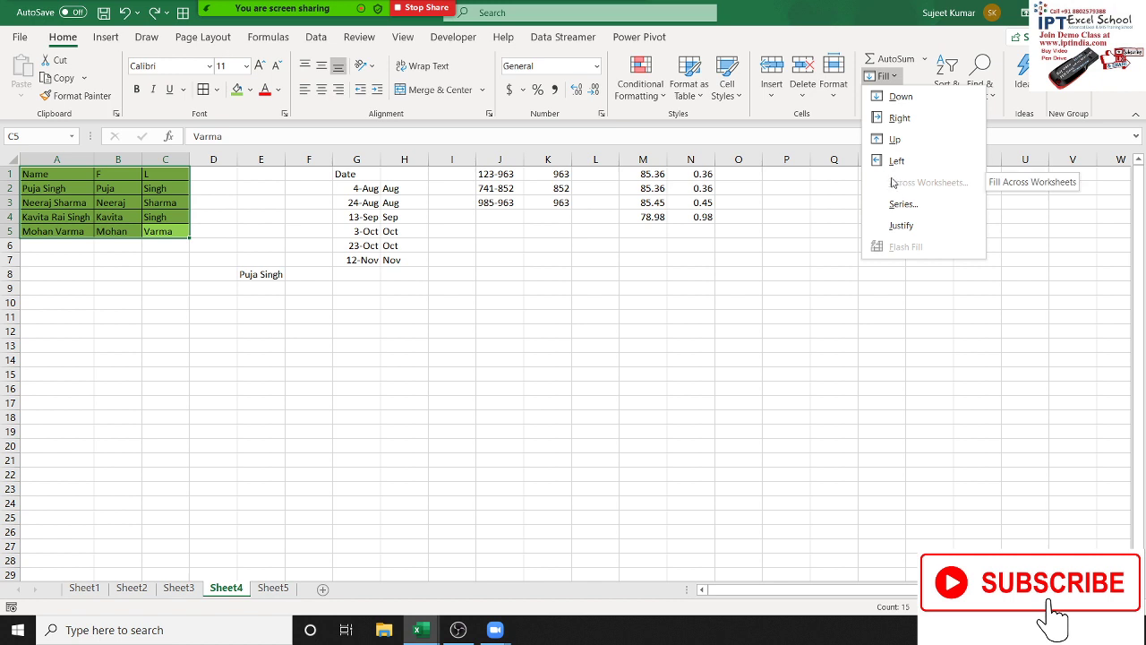
Step: Close the Fill list and browse the Clear and Fill dropdowns without changing anything
{"action": "key", "text": "Escape"}
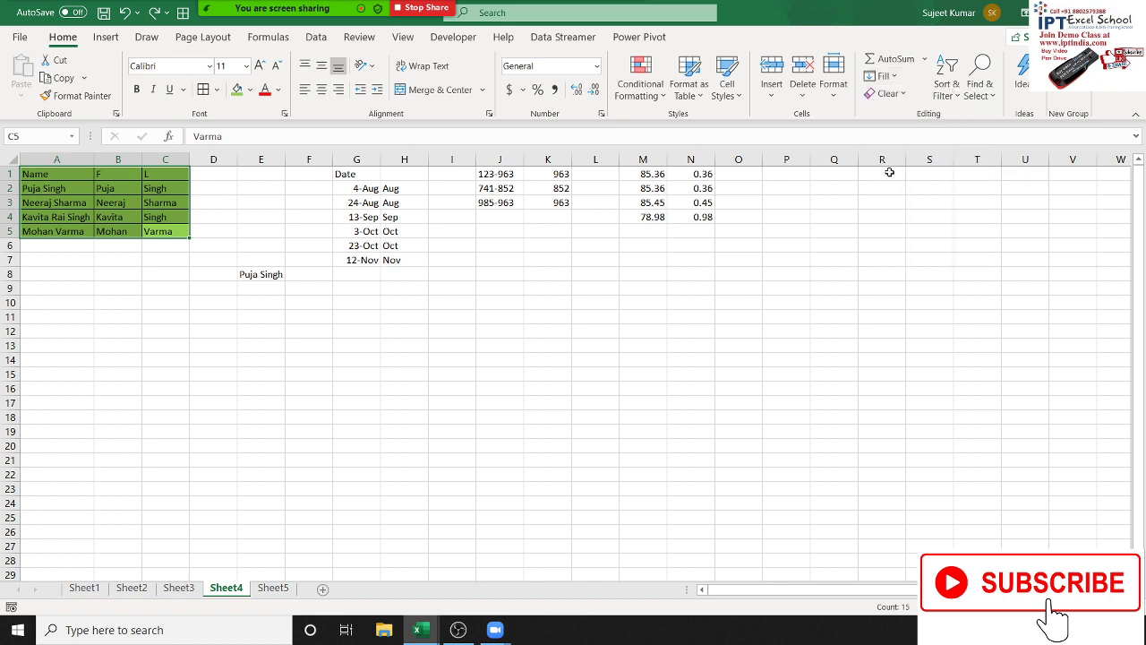
{"action": "left_click", "coordinate": [889, 93]}
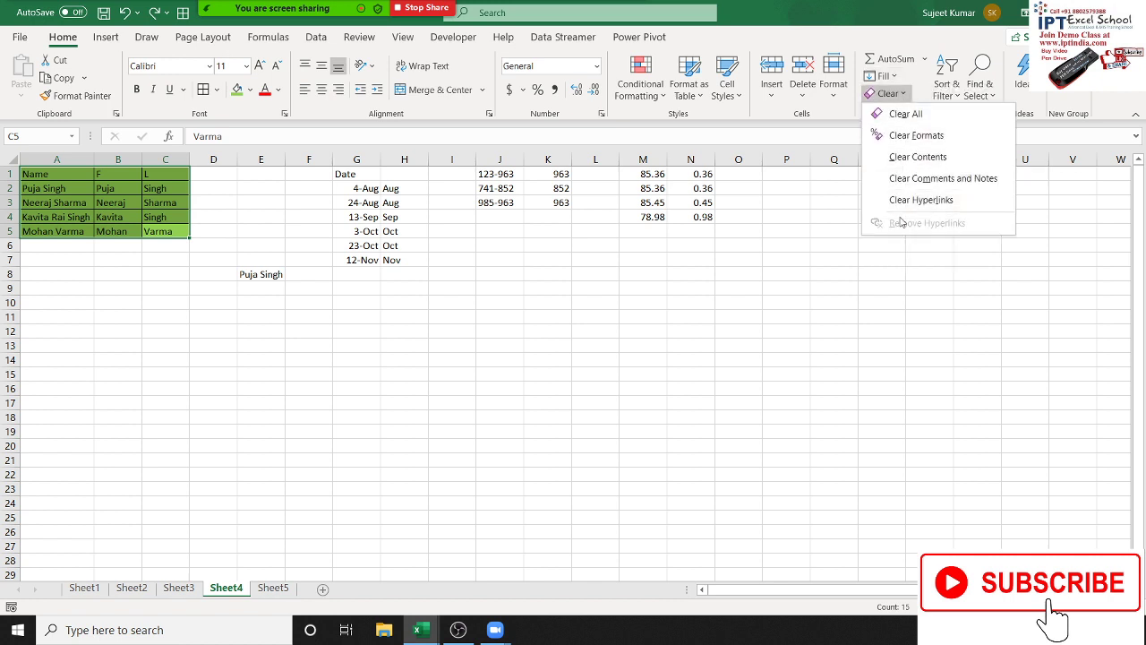
{"action": "key", "text": "Escape"}
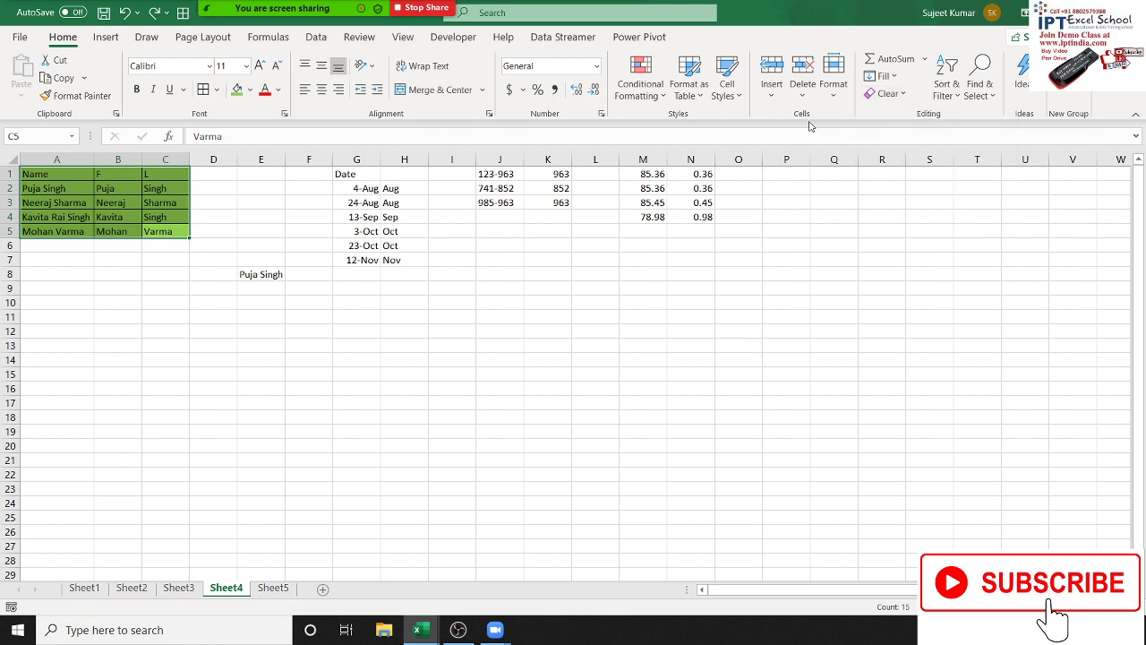
{"action": "left_click", "coordinate": [883, 76]}
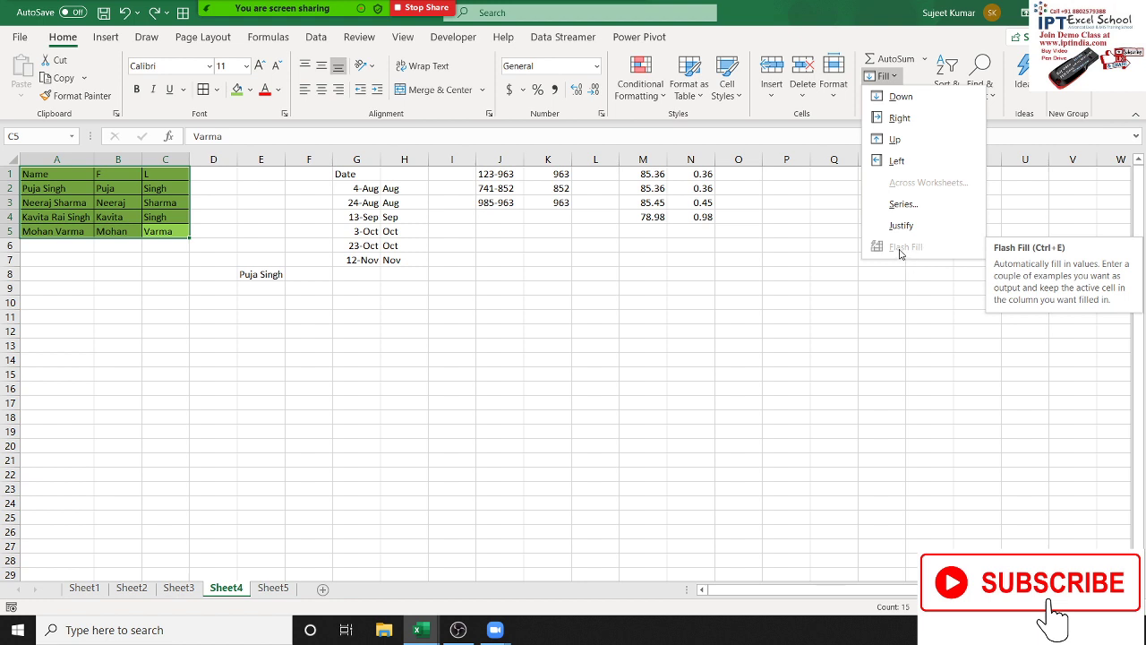
{"action": "left_click", "coordinate": [900, 253]}
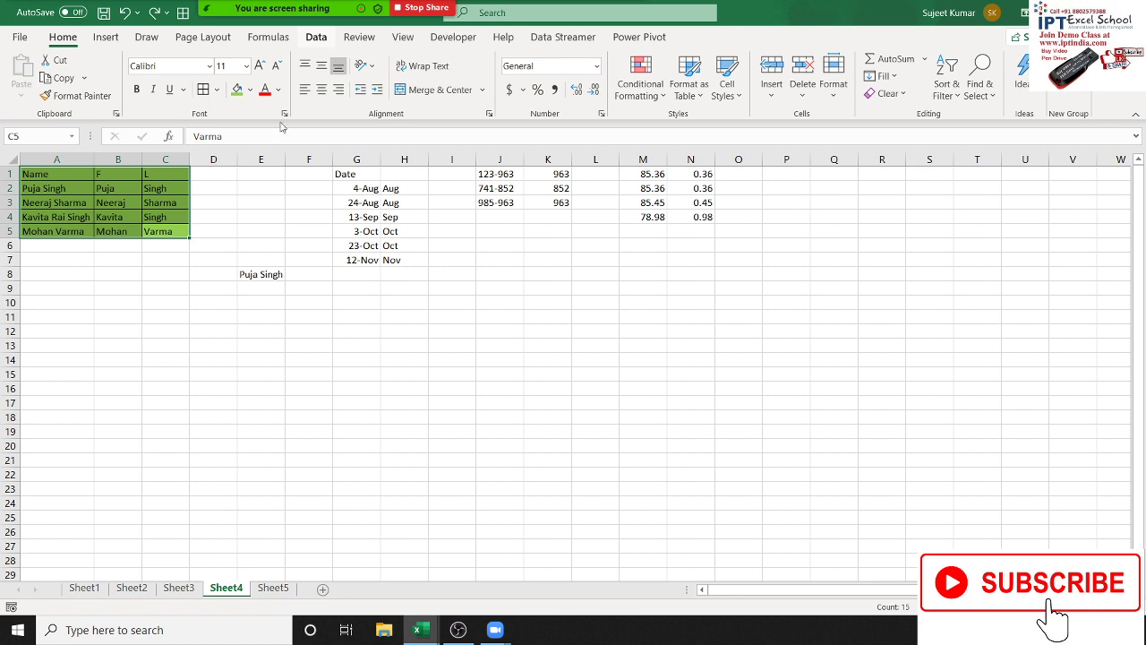
Step: Visit the Data tab, return to Home, and select cell H11
{"action": "left_click", "coordinate": [316, 37]}
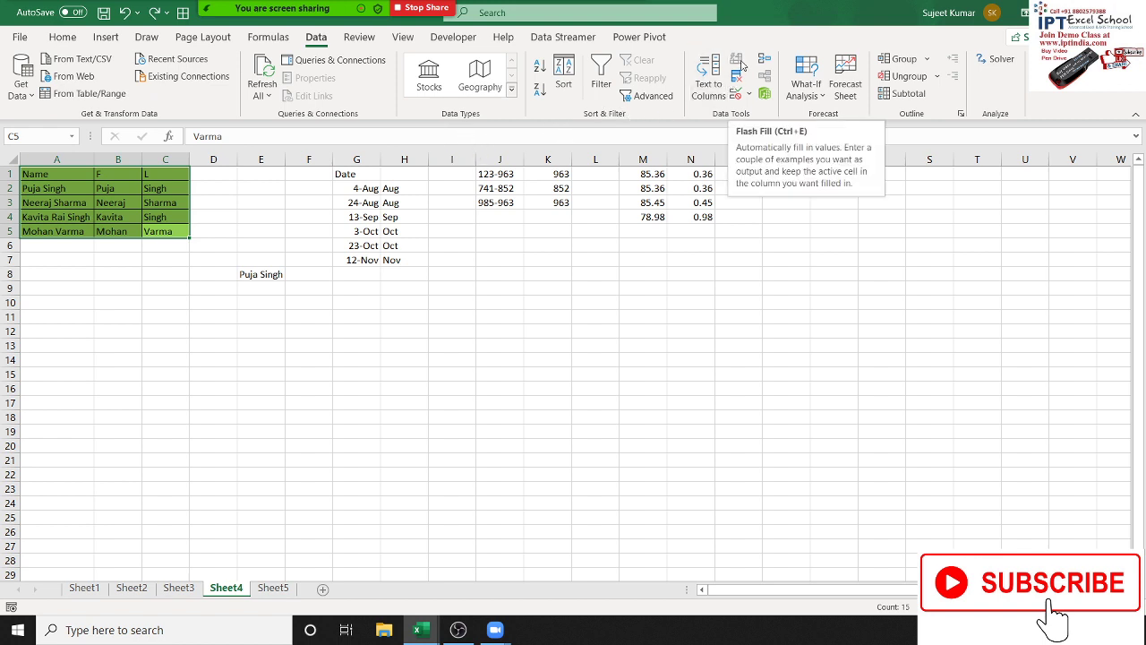
{"action": "left_click", "coordinate": [62, 39]}
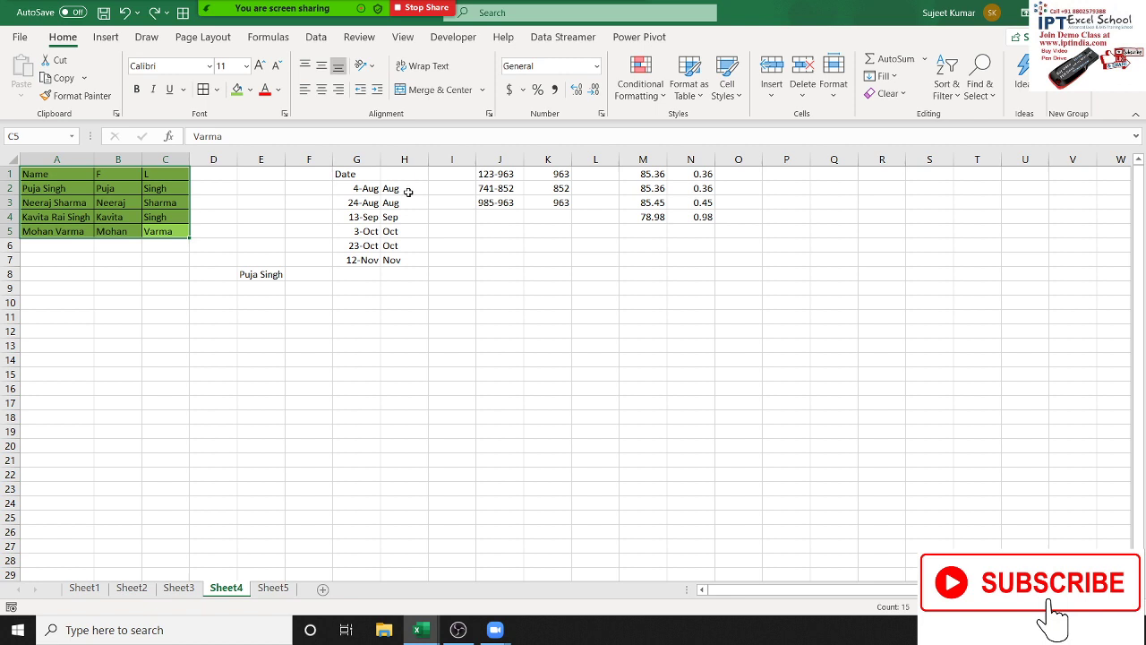
{"action": "left_click", "coordinate": [488, 277]}
{"action": "left_click", "coordinate": [386, 321]}
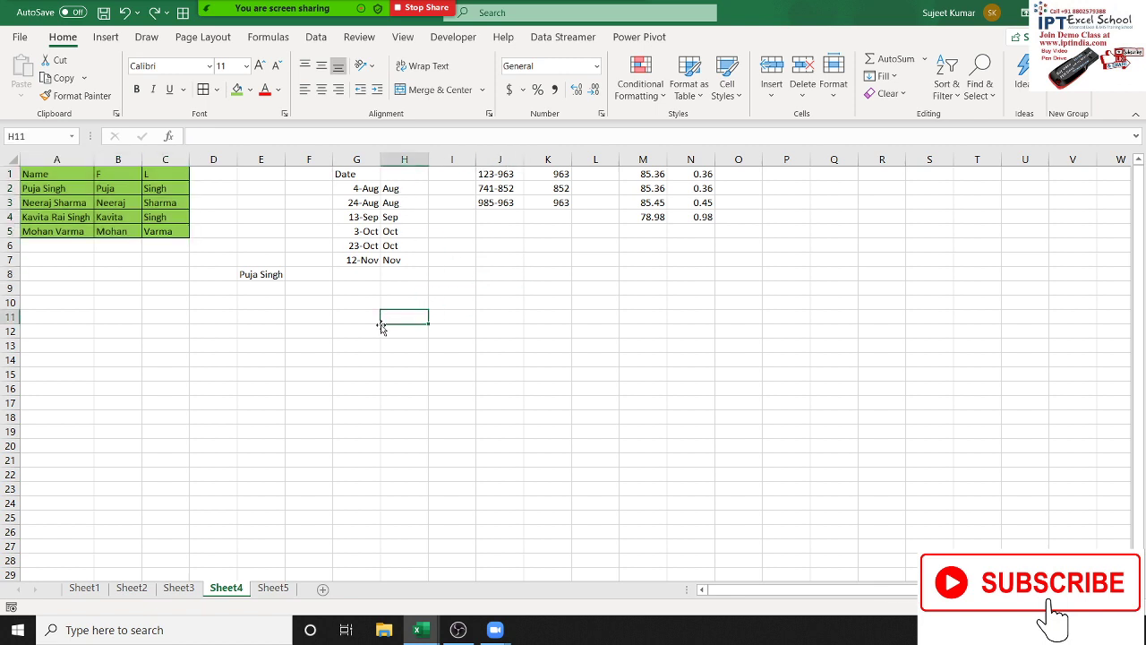